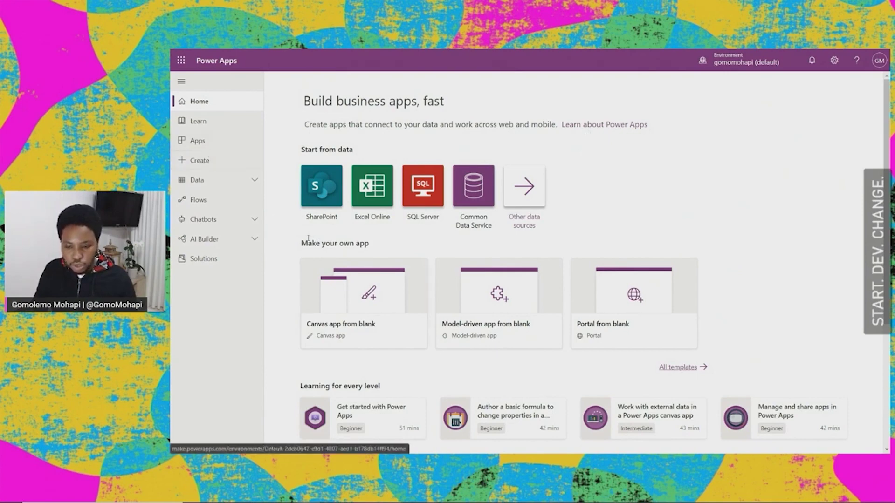
- Create a blank canvas app named Task Check in phone format
{"action": "scroll", "coordinate": [298, 239], "scroll_direction": "down", "scroll_amount": 2}
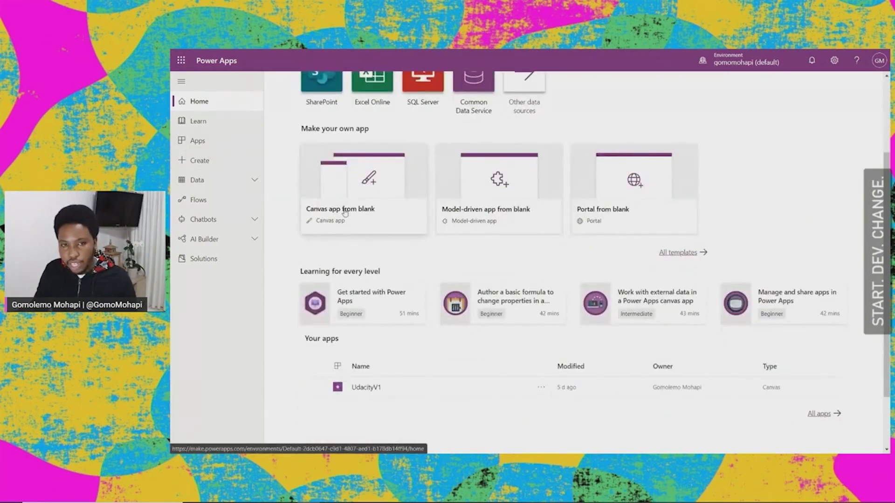
{"action": "left_click", "coordinate": [372, 203]}
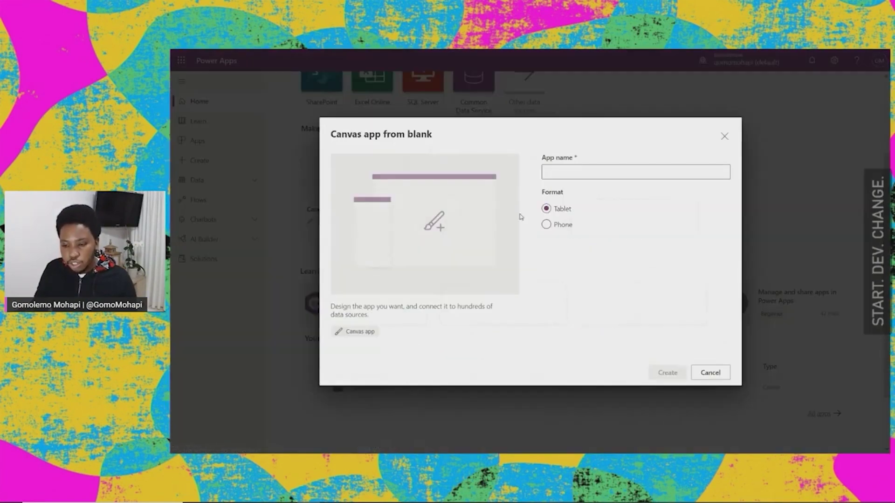
{"action": "left_click", "coordinate": [627, 177]}
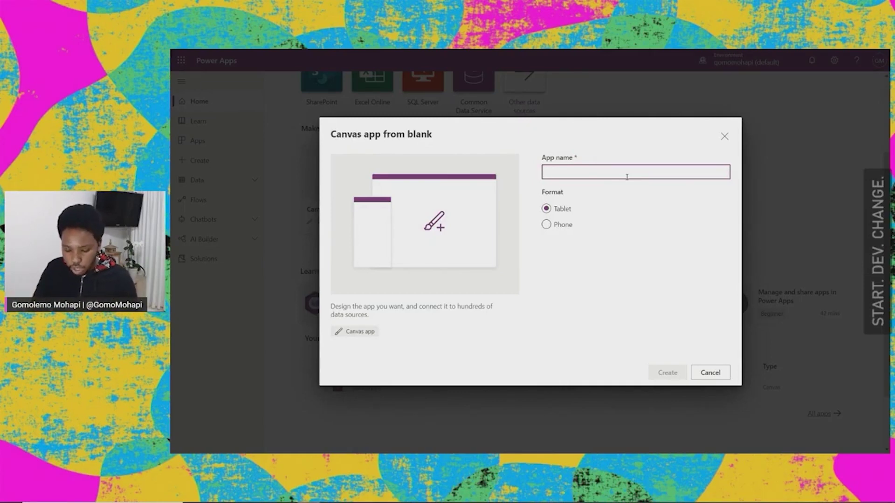
{"action": "type", "text": "Task Check"}
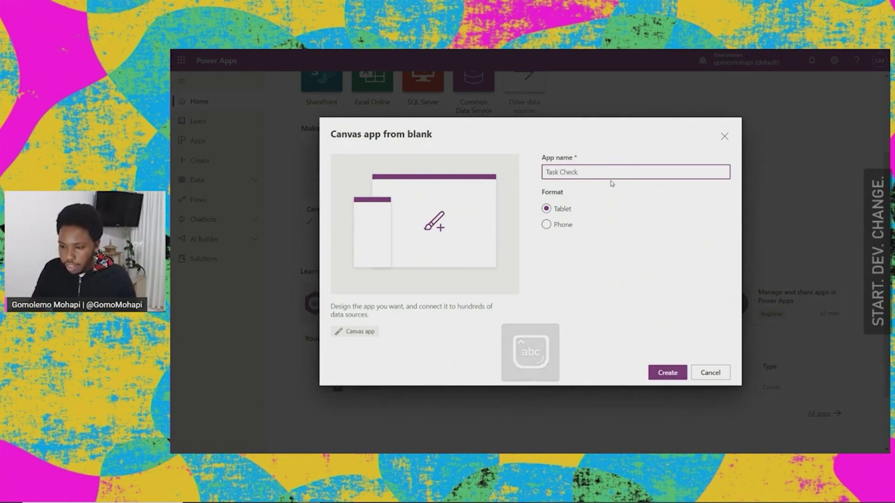
{"action": "left_click", "coordinate": [546, 225]}
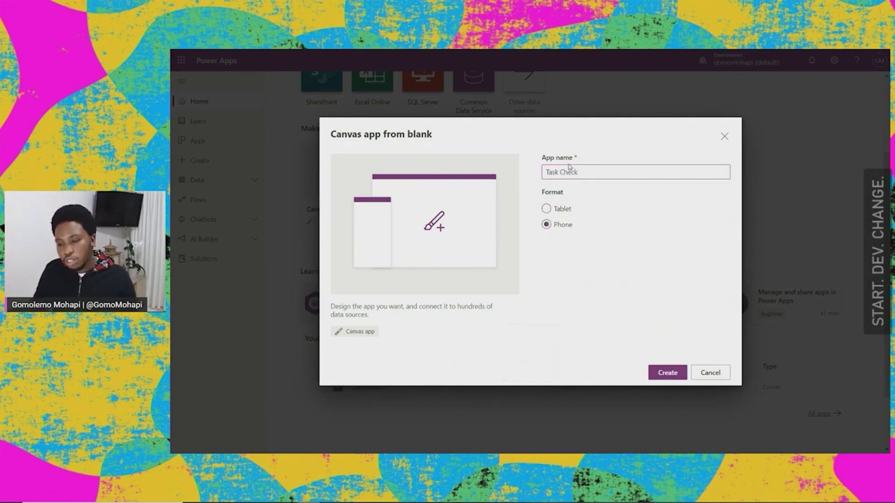
{"action": "left_click", "coordinate": [668, 373]}
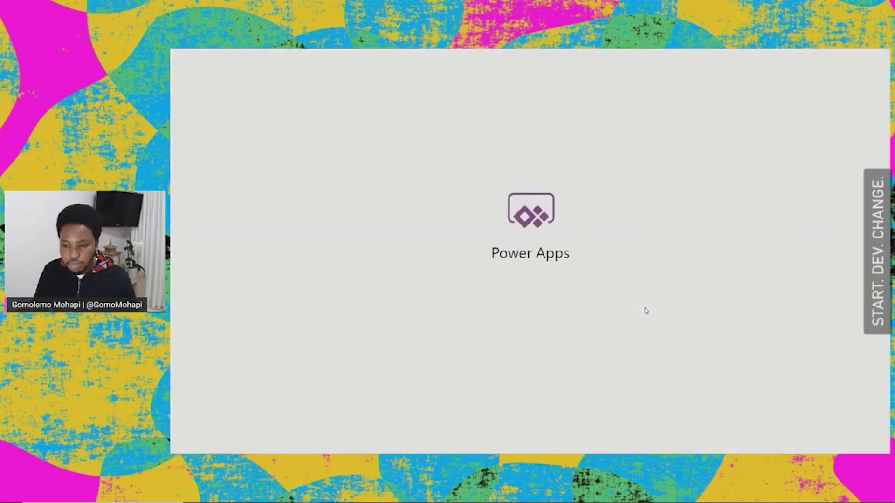
- Switch to OneDrive, open Data.xlsx from the SDC folder to examine its student and task tables, and close the workbook
{"action": "mouse_move", "coordinate": [444, 61]}
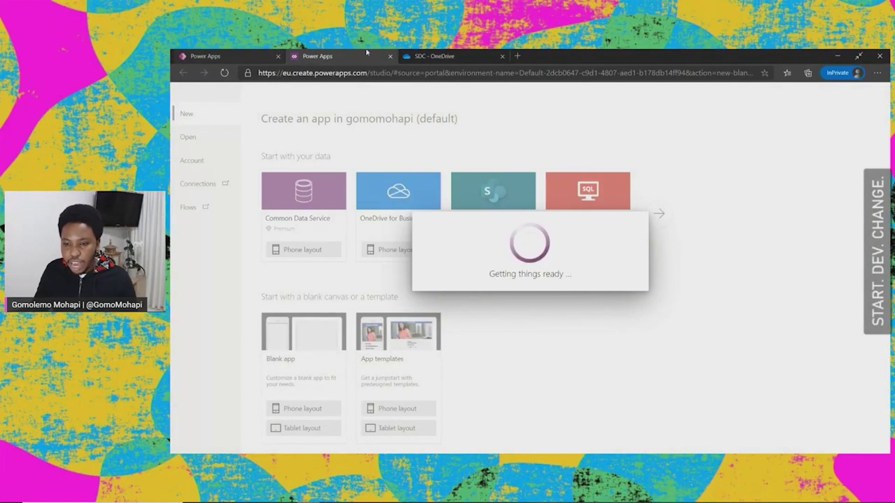
{"action": "left_click", "coordinate": [444, 60]}
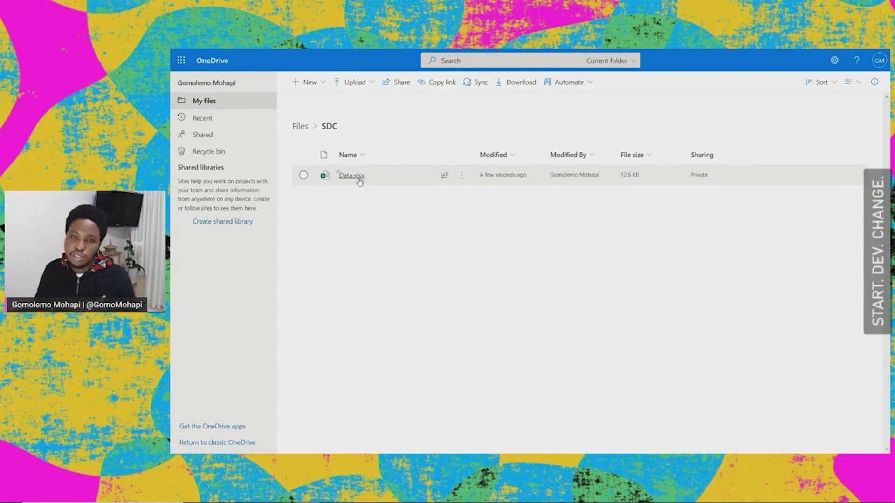
{"action": "mouse_move", "coordinate": [360, 181]}
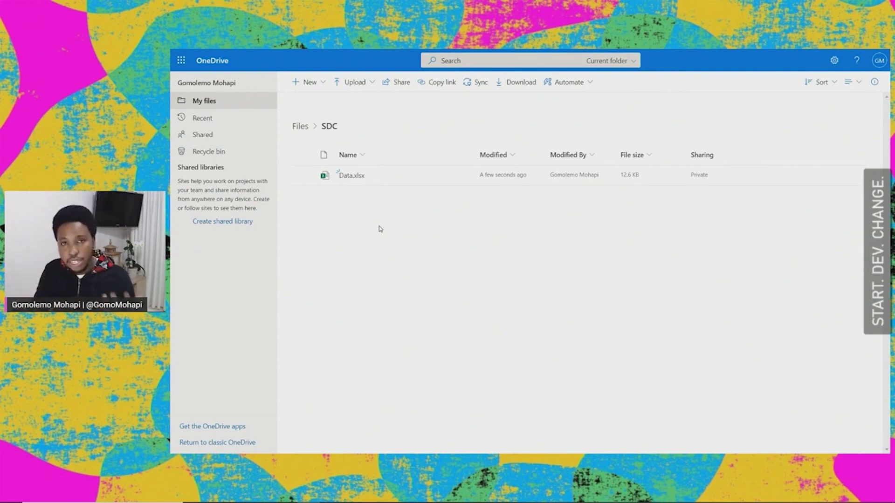
{"action": "mouse_move", "coordinate": [417, 92]}
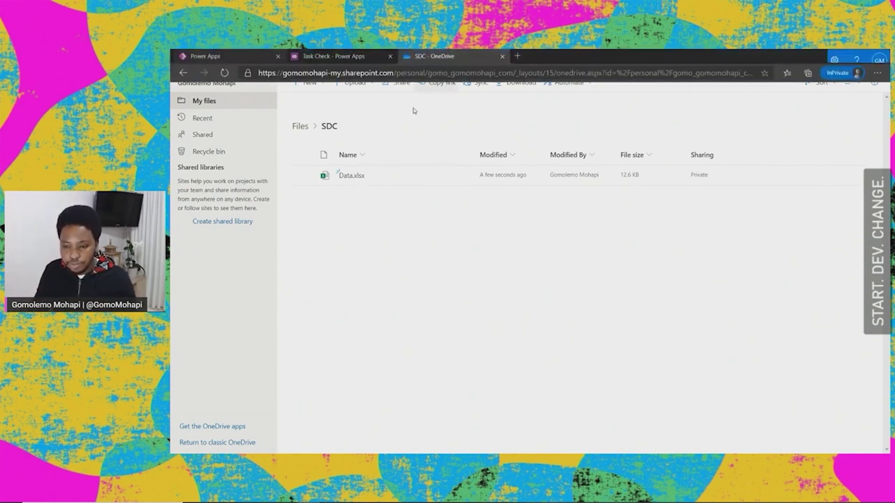
{"action": "left_click", "coordinate": [351, 175]}
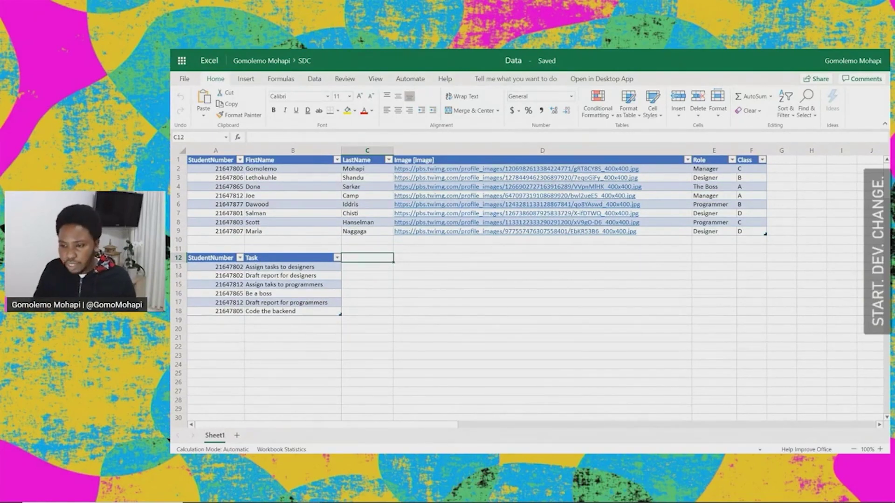
{"action": "mouse_move", "coordinate": [396, 49]}
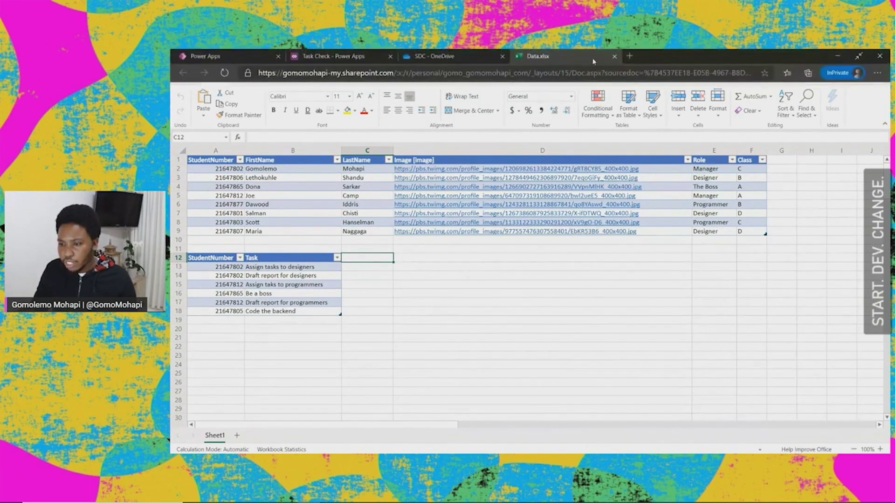
{"action": "left_click", "coordinate": [614, 56]}
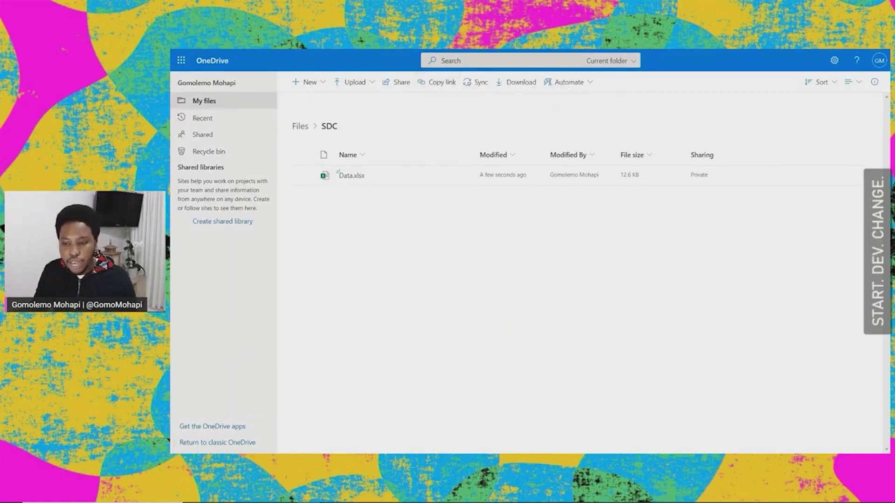
- Return to the Task Check app in Power Apps and add a new OneDrive for Business data connection
{"action": "left_click", "coordinate": [358, 59]}
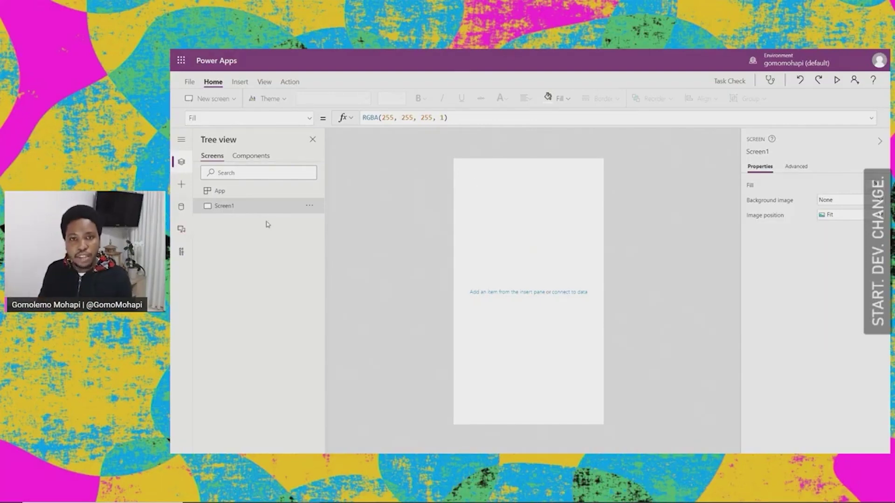
{"action": "left_click", "coordinate": [182, 209]}
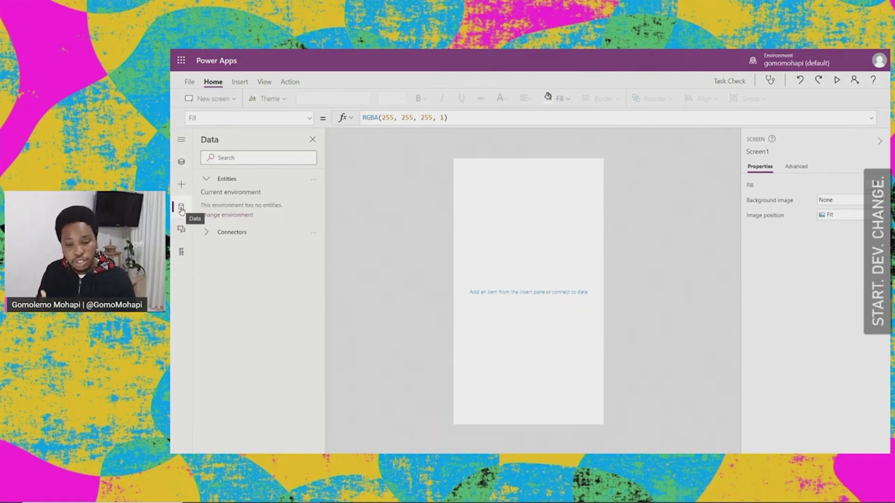
{"action": "left_click", "coordinate": [228, 159]}
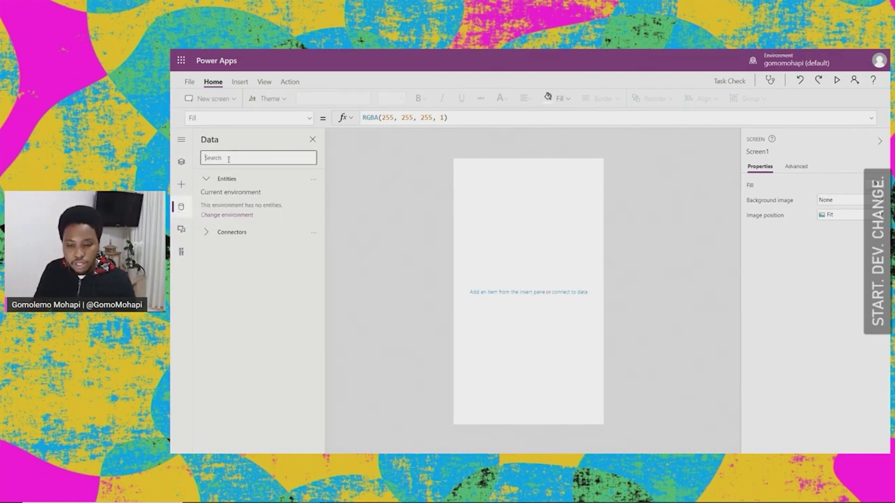
{"action": "type", "text": "Onedr"}
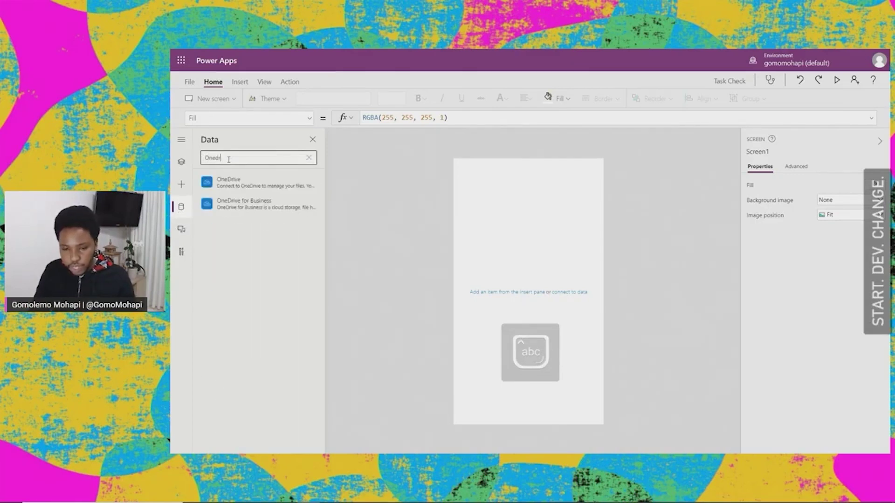
{"action": "type", "text": "ive"}
{"action": "mouse_move", "coordinate": [253, 207]}
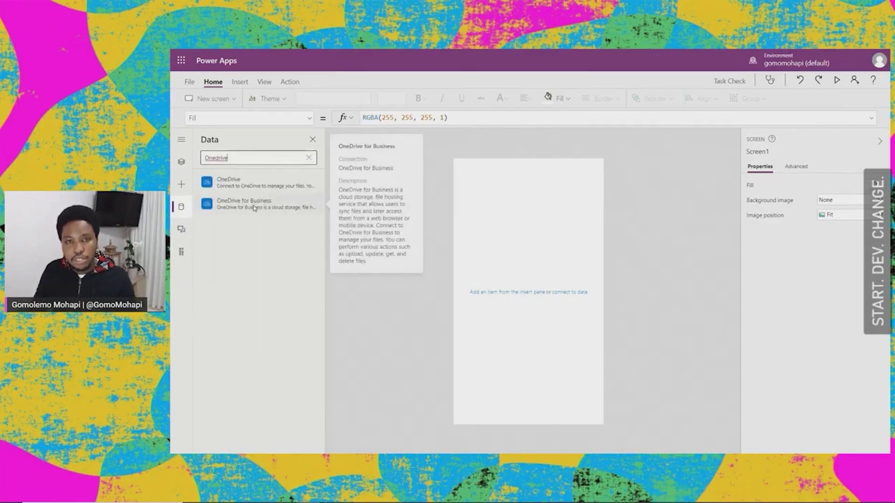
{"action": "left_click", "coordinate": [254, 208]}
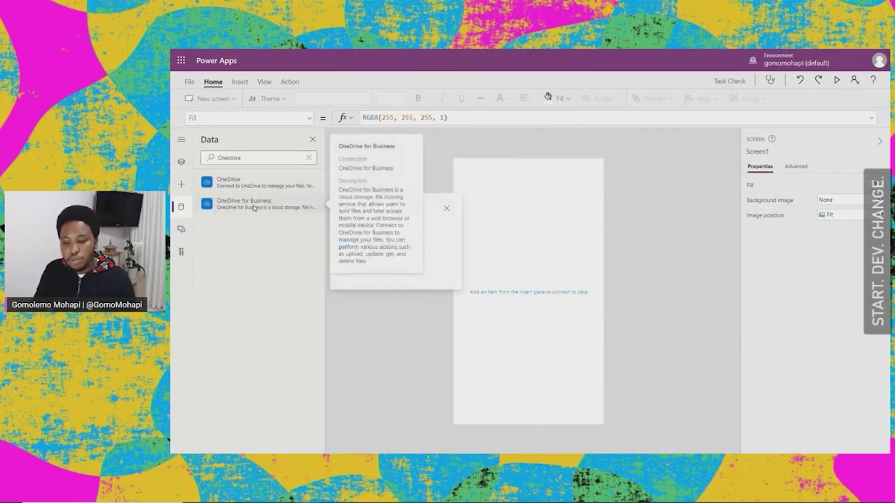
{"action": "mouse_move", "coordinate": [420, 245]}
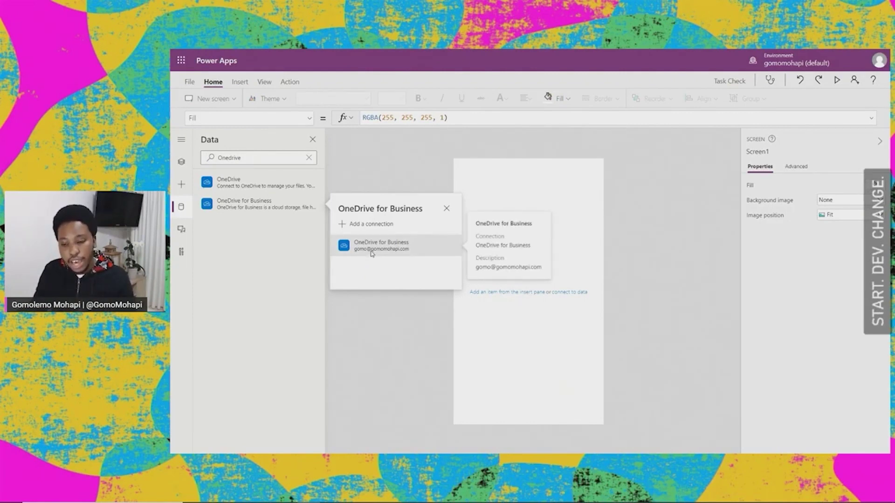
{"action": "left_click", "coordinate": [371, 224]}
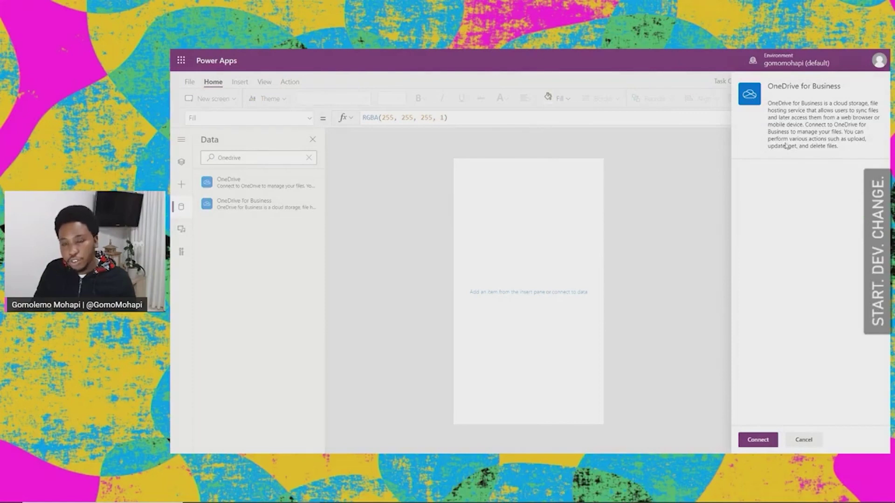
{"action": "left_click", "coordinate": [758, 445]}
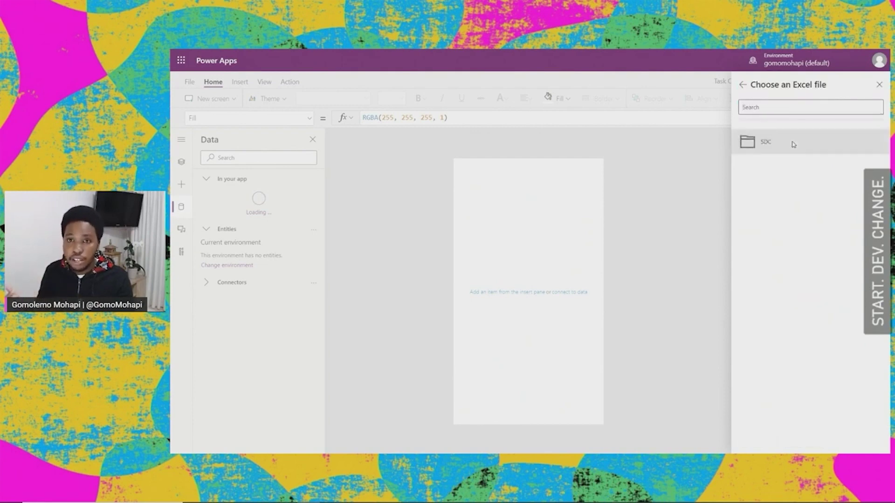
- Connect the Students and Tasks tables from Data.xlsx in the SDC folder to the app
{"action": "left_click", "coordinate": [766, 145]}
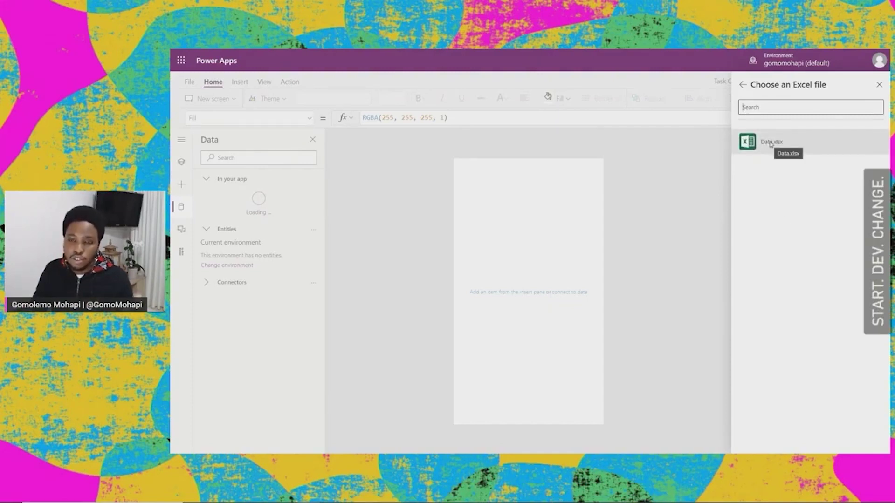
{"action": "left_click", "coordinate": [770, 143]}
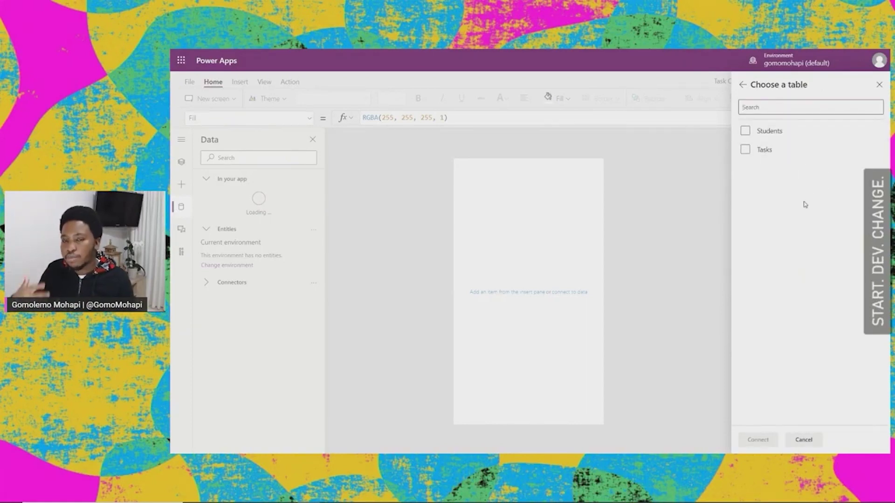
{"action": "left_click", "coordinate": [745, 132]}
{"action": "left_click", "coordinate": [745, 149]}
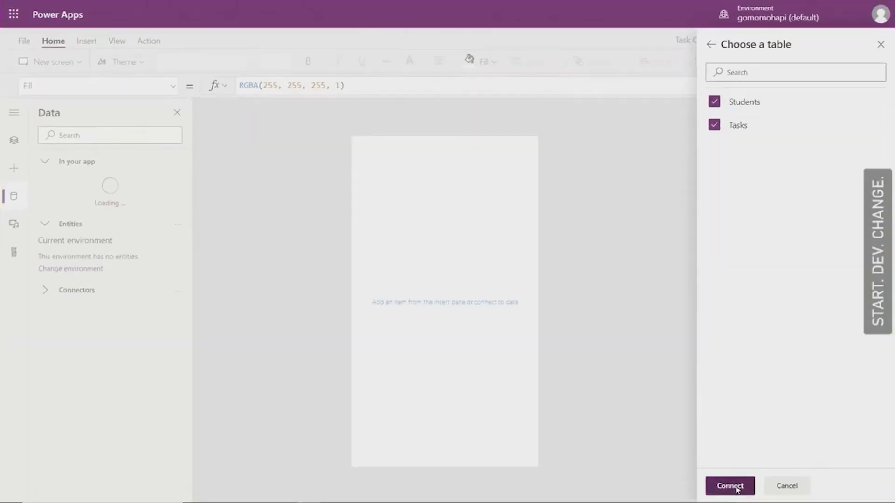
{"action": "left_click", "coordinate": [758, 438]}
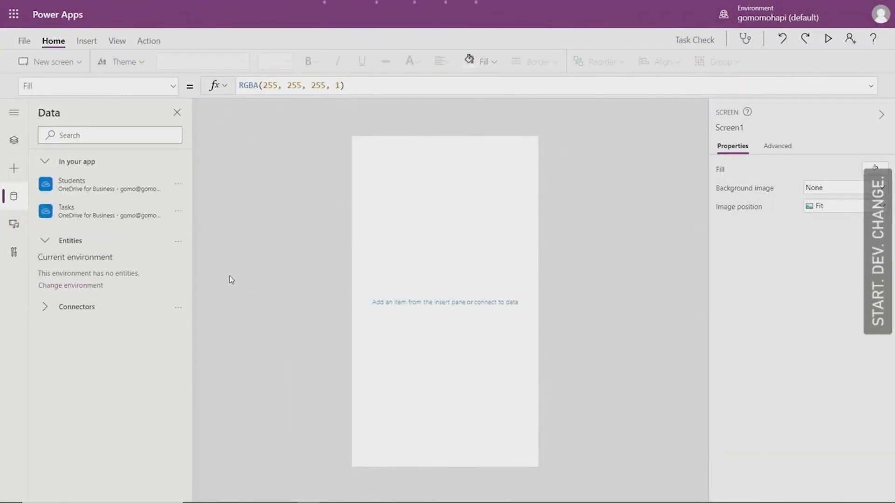
{"action": "mouse_move", "coordinate": [61, 200]}
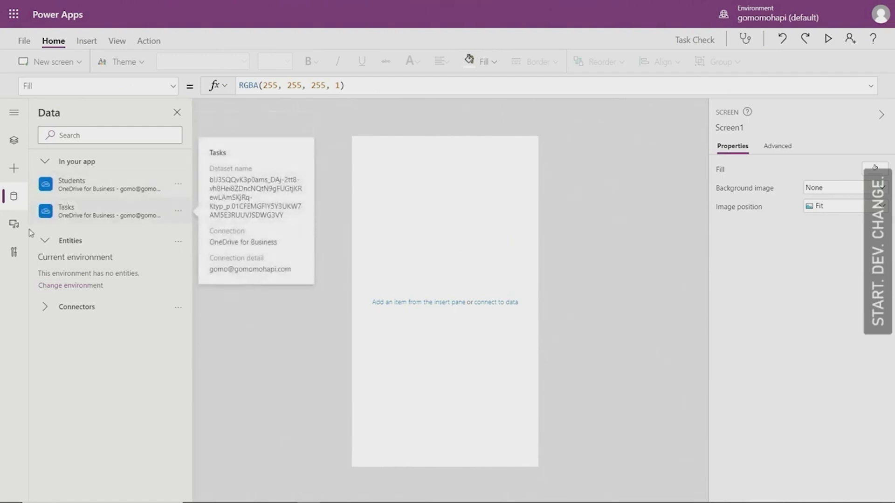
- Rename Screen1 as MainScreen
{"action": "left_click", "coordinate": [14, 143]}
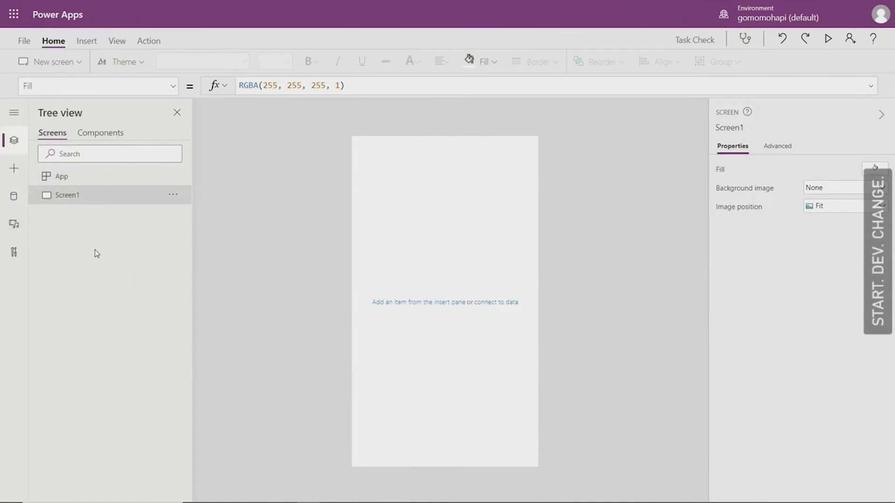
{"action": "left_click", "coordinate": [173, 198]}
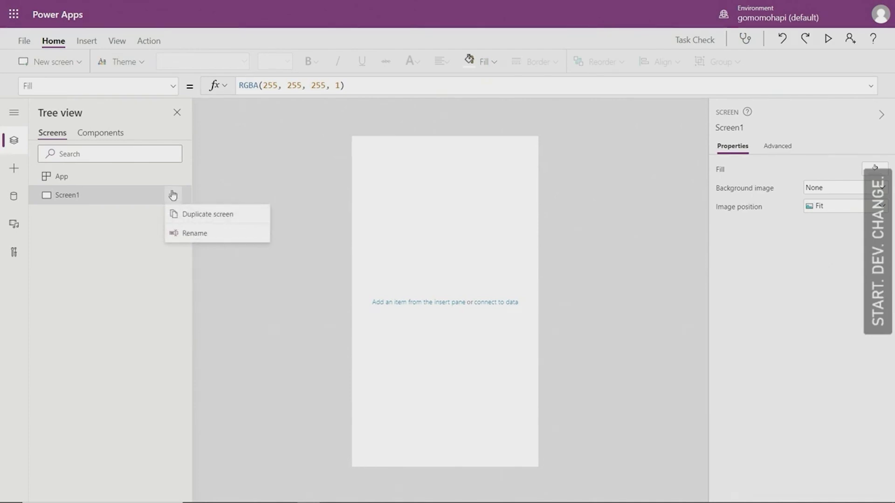
{"action": "left_click", "coordinate": [194, 234]}
{"action": "type", "text": "MainScreen"}
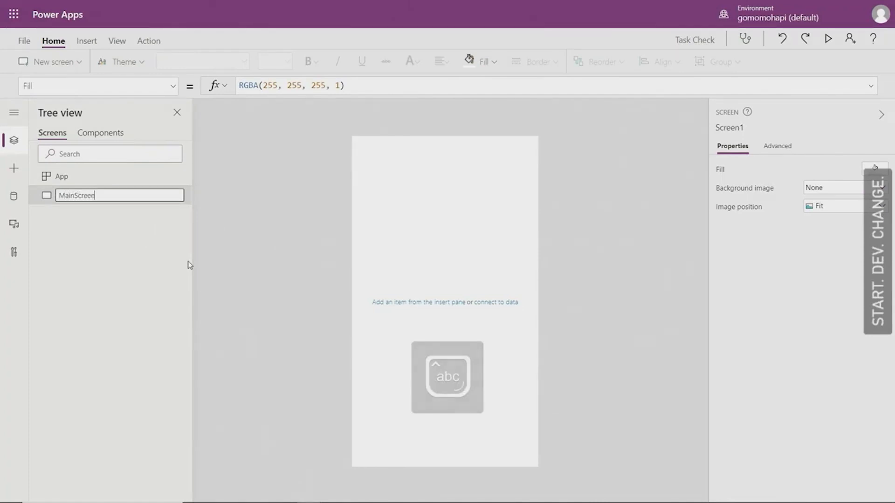
{"action": "key", "text": "Return"}
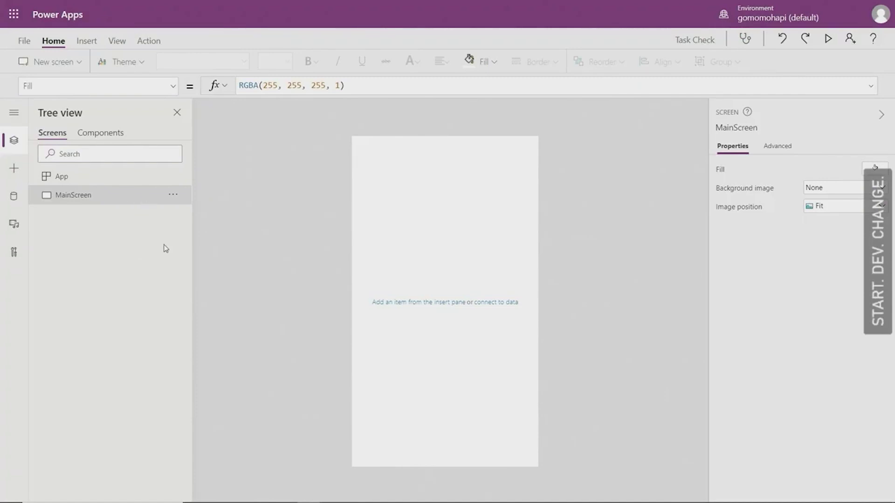
- Insert a text label at the top of MainScreen and stretch it across the full screen width, about 640 by 68
{"action": "left_click", "coordinate": [87, 42]}
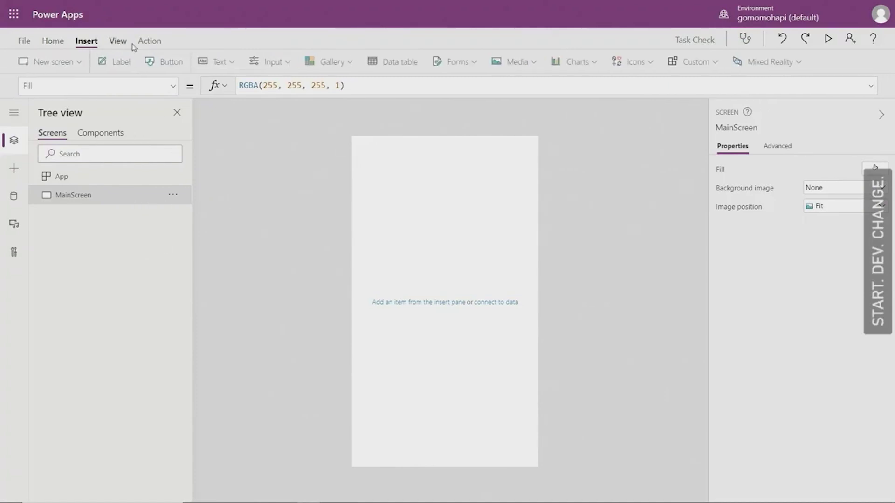
{"action": "left_click", "coordinate": [116, 64]}
{"action": "left_click_drag", "start_coordinate": [460, 159], "coordinate": [449, 148]}
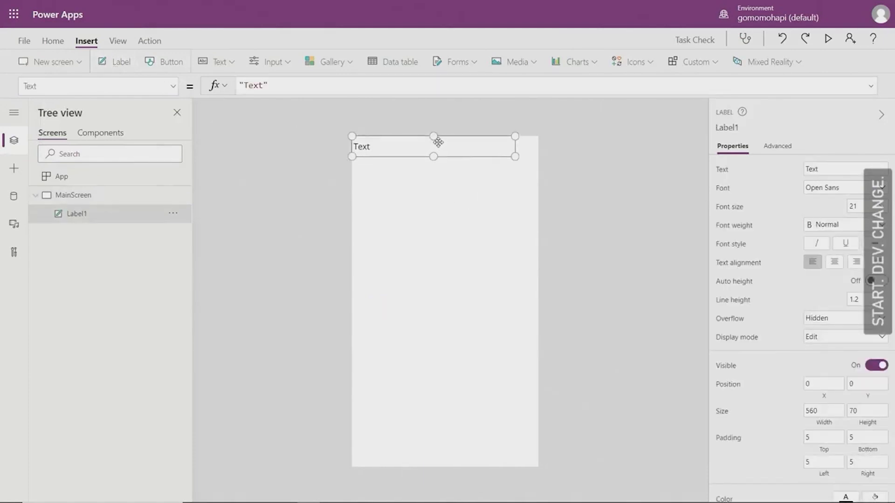
{"action": "left_click_drag", "start_coordinate": [515, 158], "coordinate": [544, 161]}
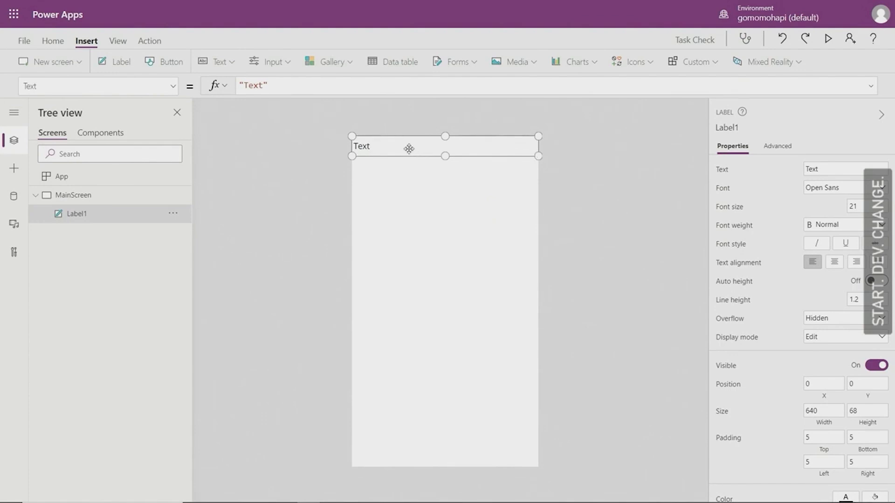
{"action": "left_click", "coordinate": [52, 41]}
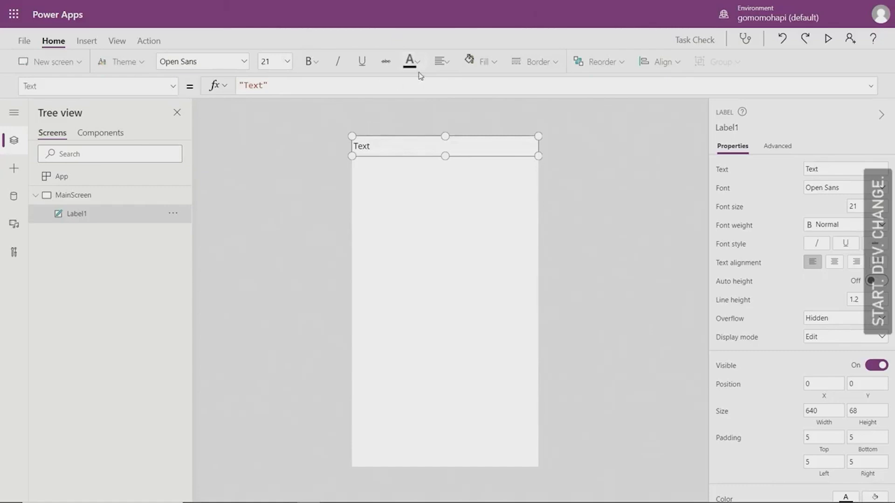
- Give the header label on MainScreen a blue theme fill and white text
{"action": "left_click", "coordinate": [488, 64]}
{"action": "left_click", "coordinate": [491, 122]}
{"action": "left_click", "coordinate": [411, 62]}
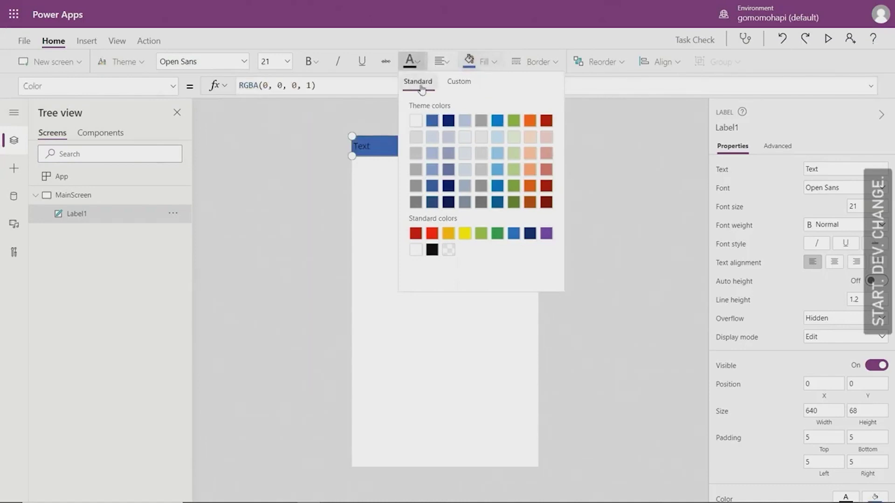
{"action": "left_click", "coordinate": [415, 120]}
- Center the header label's text and set its font size to 28
{"action": "left_click", "coordinate": [449, 63]}
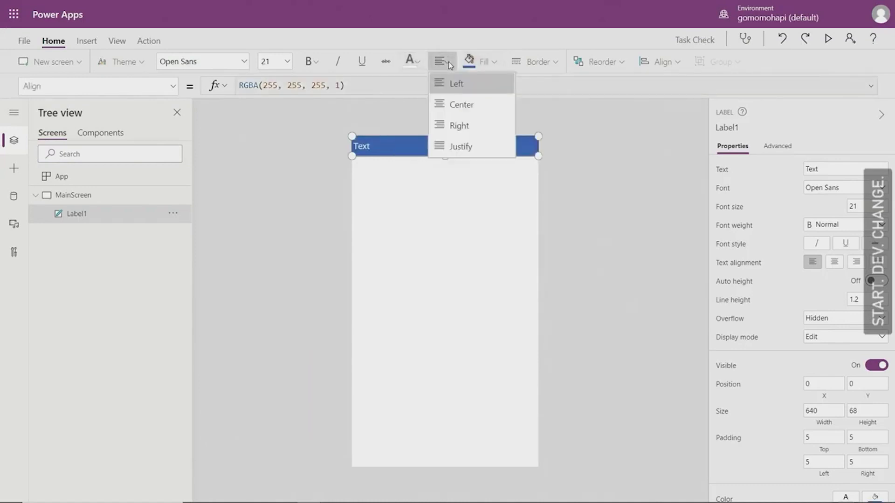
{"action": "left_click", "coordinate": [493, 110]}
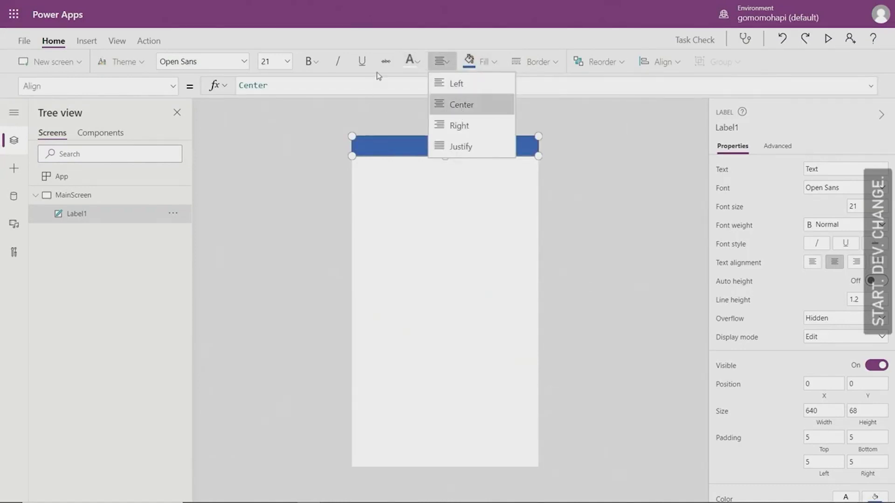
{"action": "left_click", "coordinate": [286, 62]}
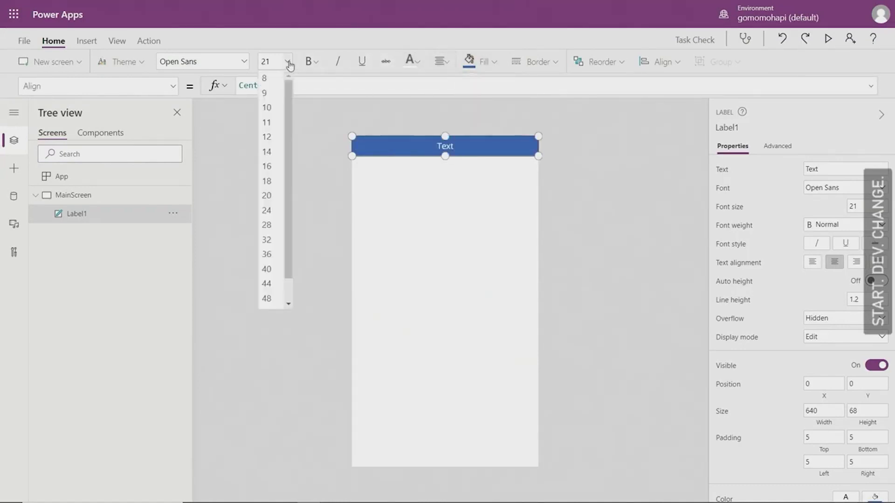
{"action": "left_click", "coordinate": [267, 225]}
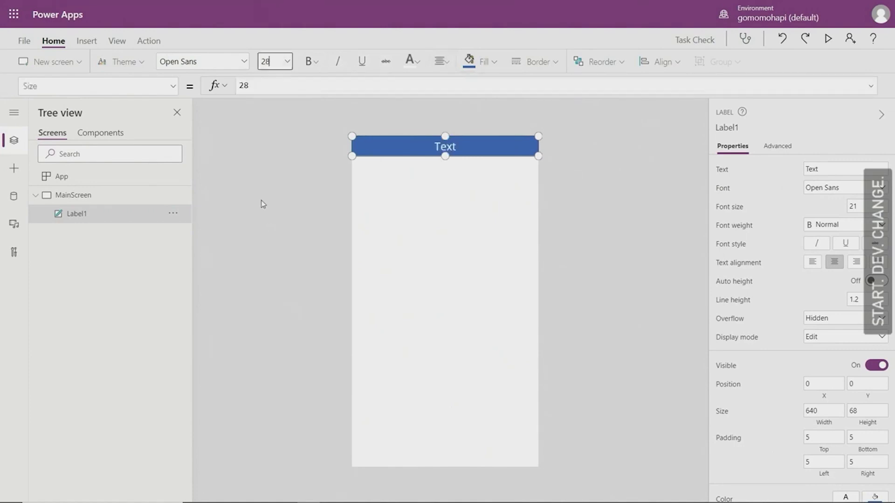
- Change the header label's text to Students
{"action": "double_click", "coordinate": [454, 148]}
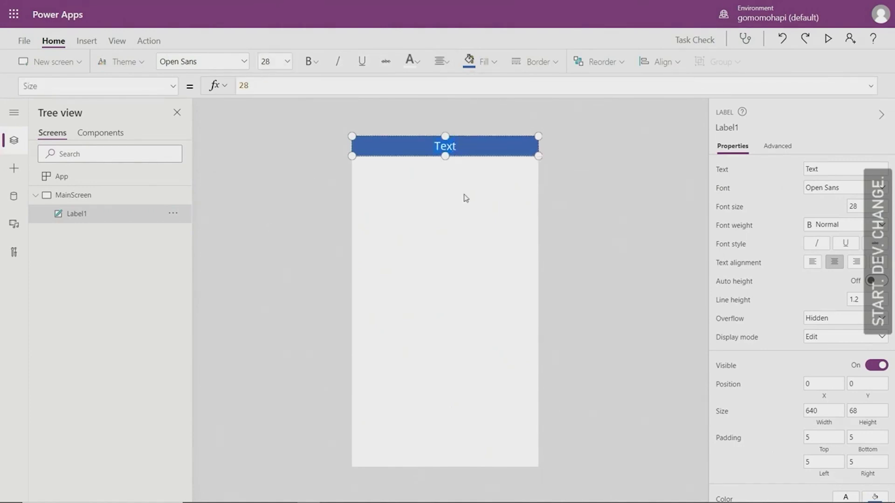
{"action": "type", "text": "Students"}
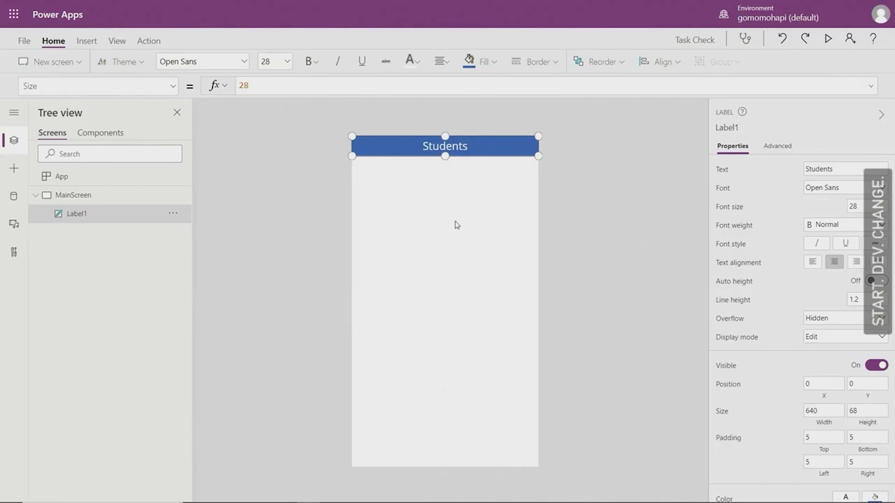
{"action": "left_click", "coordinate": [469, 205]}
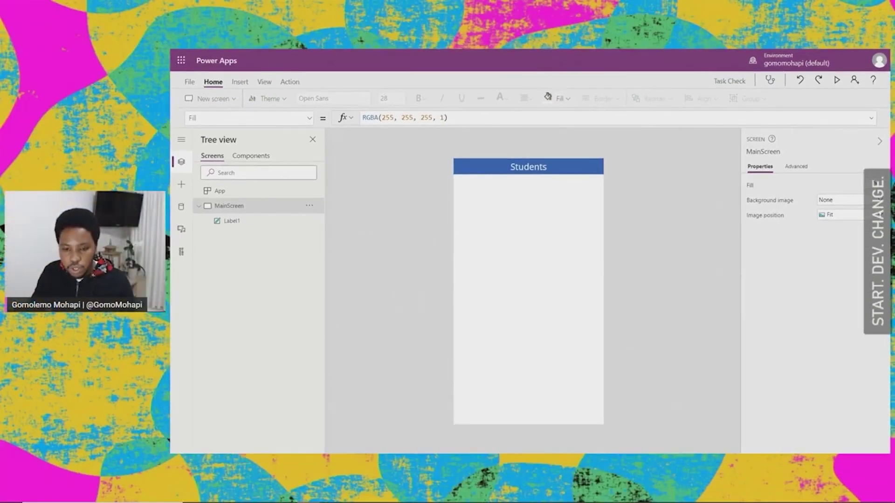
- Insert a vertical gallery bound to the Students table and fit it between the header and the screen's lower edge, about 640 by 1068
{"action": "left_click", "coordinate": [240, 81]}
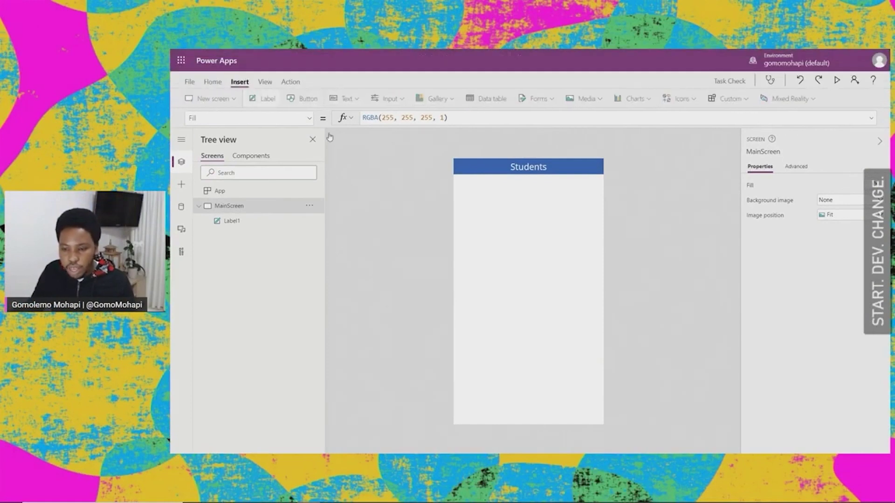
{"action": "left_click", "coordinate": [454, 101]}
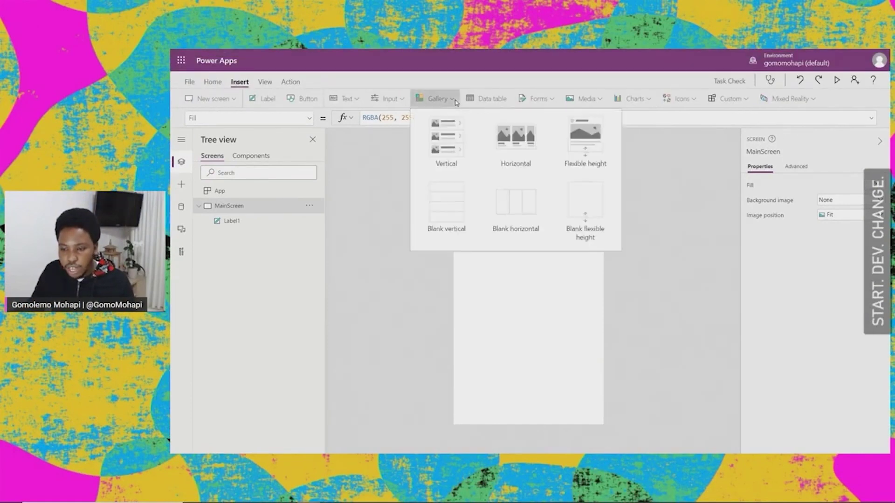
{"action": "left_click", "coordinate": [448, 141]}
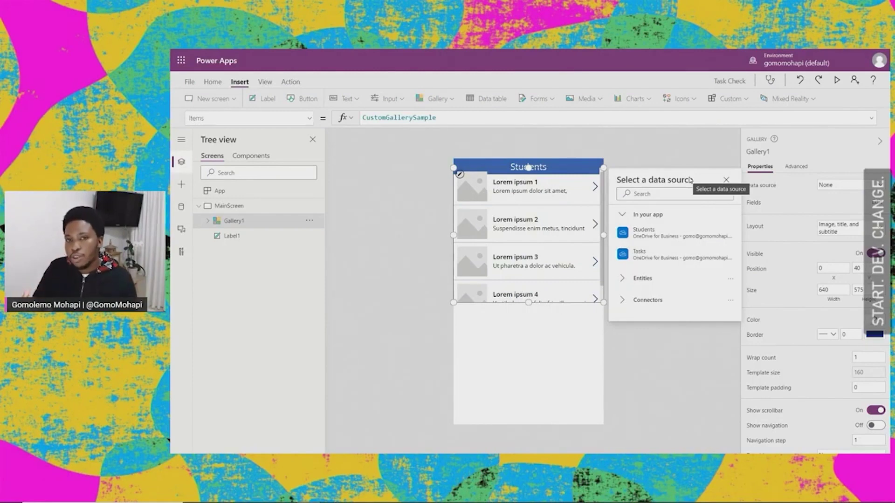
{"action": "mouse_move", "coordinate": [669, 236]}
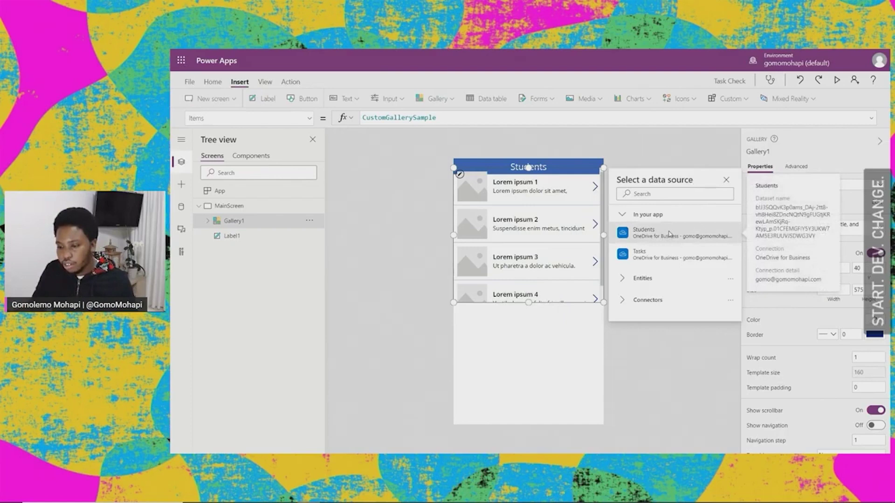
{"action": "left_click", "coordinate": [670, 234]}
{"action": "left_click_drag", "start_coordinate": [539, 220], "coordinate": [538, 226]}
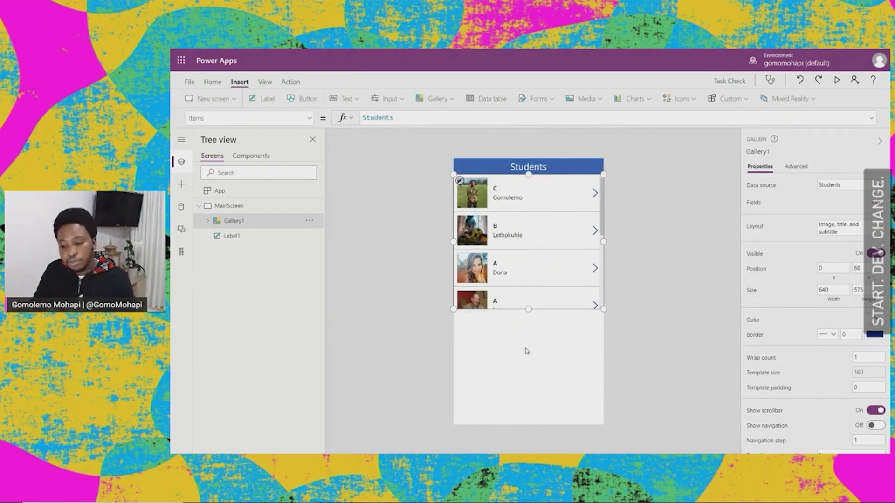
{"action": "left_click_drag", "start_coordinate": [528, 309], "coordinate": [532, 441]}
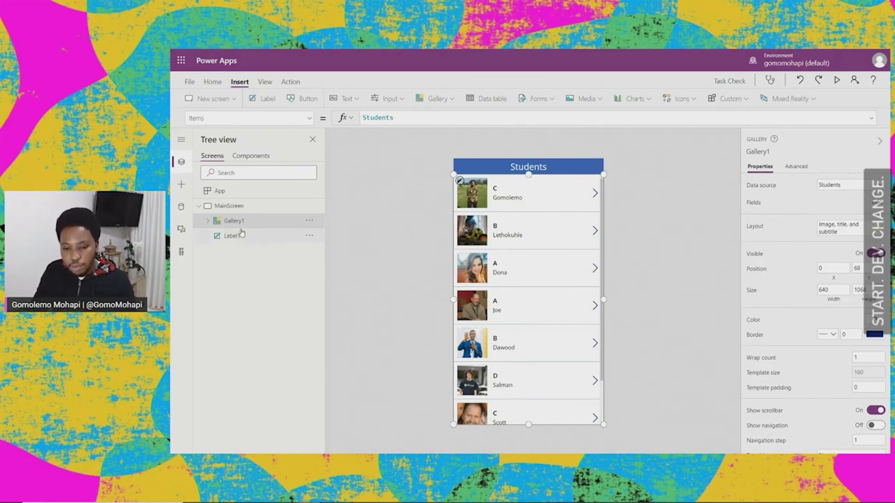
- Rename the gallery as StudentsGal
{"action": "left_click", "coordinate": [310, 222]}
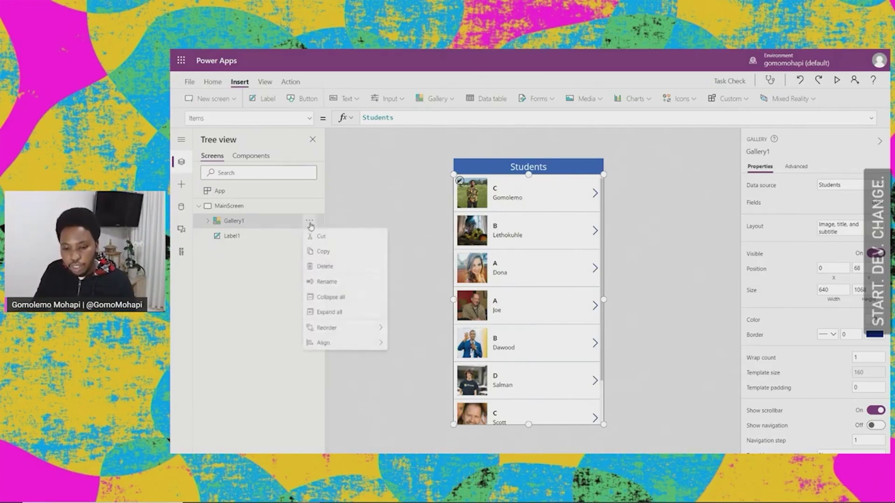
{"action": "left_click", "coordinate": [331, 282]}
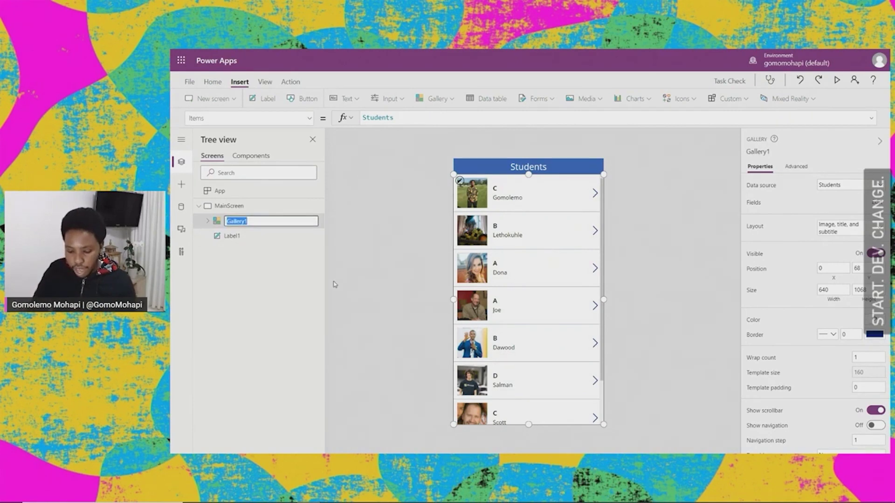
{"action": "type", "text": "Student"}
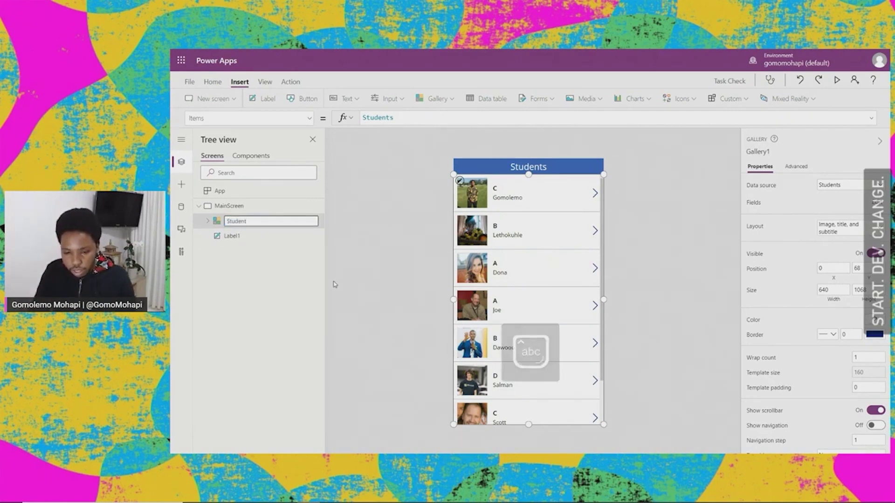
{"action": "type", "text": "sGal"}
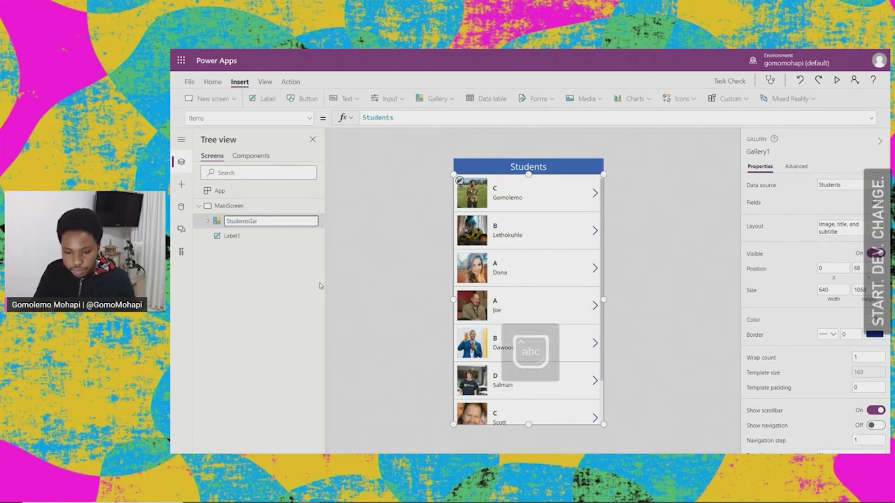
{"action": "key", "text": "Escape"}
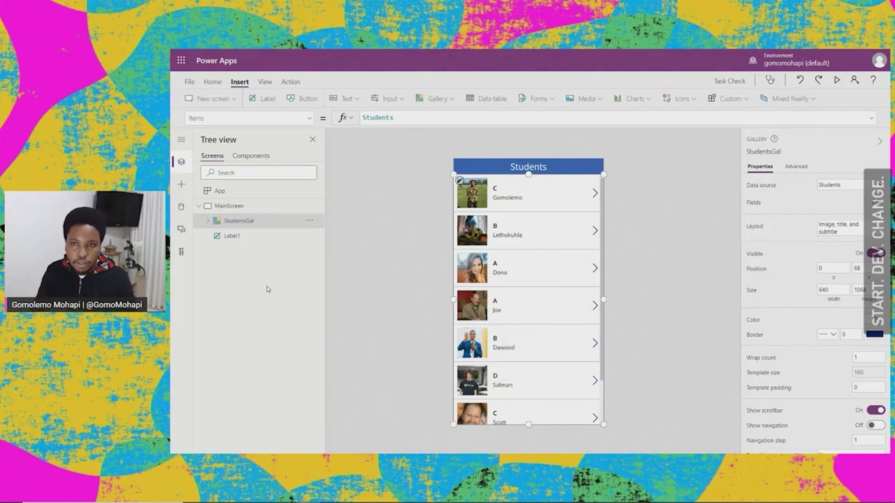
{"action": "left_click", "coordinate": [641, 186]}
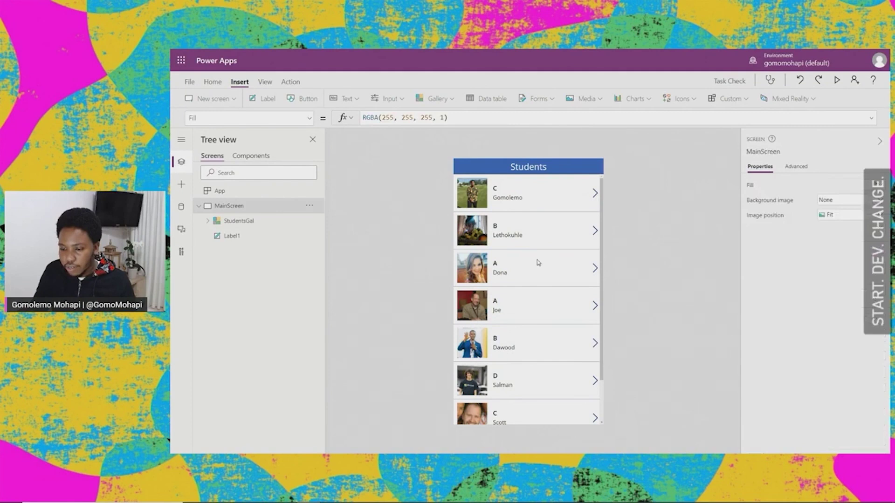
- Set the StudentsGal fields so that the title shows FirstName and the subtitle shows Role
{"action": "left_click", "coordinate": [523, 255]}
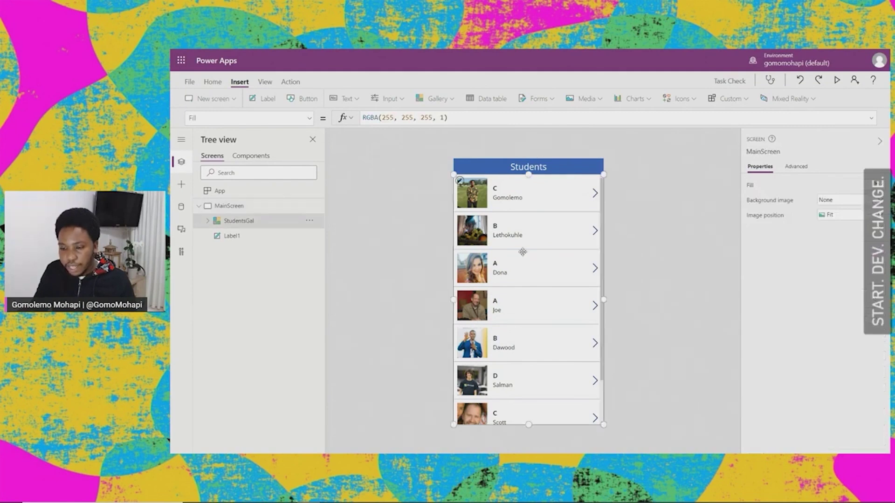
{"action": "left_click", "coordinate": [496, 189]}
{"action": "left_click", "coordinate": [496, 197]}
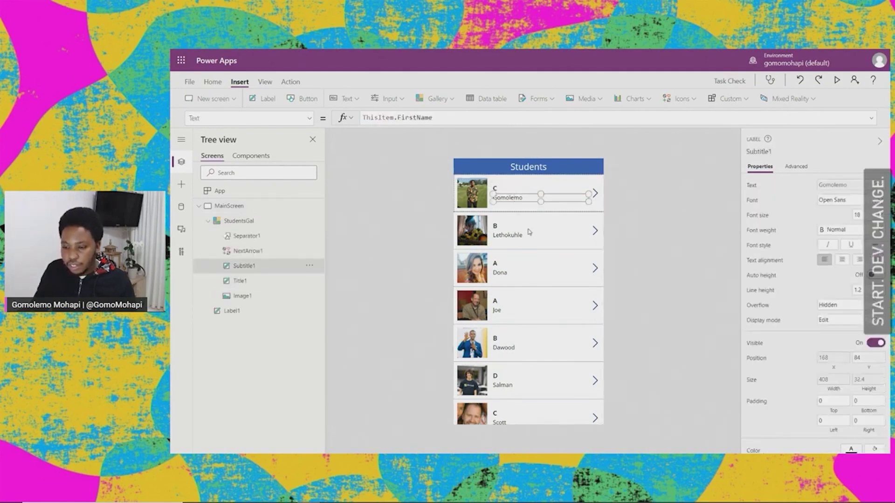
{"action": "left_click", "coordinate": [496, 229]}
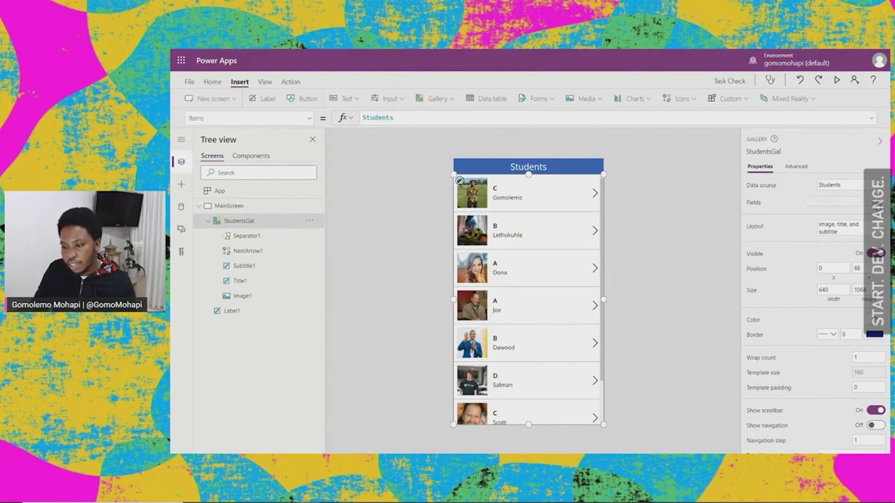
{"action": "left_click", "coordinate": [870, 204]}
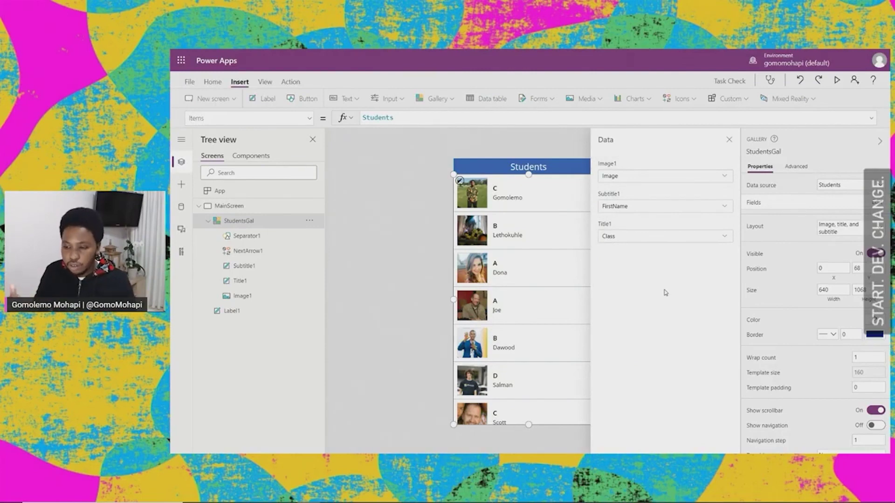
{"action": "left_click", "coordinate": [710, 237]}
{"action": "left_click", "coordinate": [627, 270]}
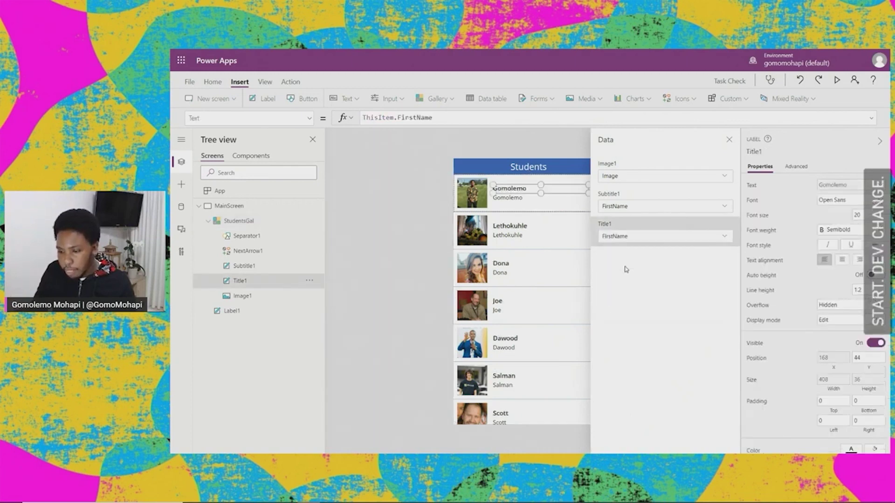
{"action": "left_click", "coordinate": [726, 208]}
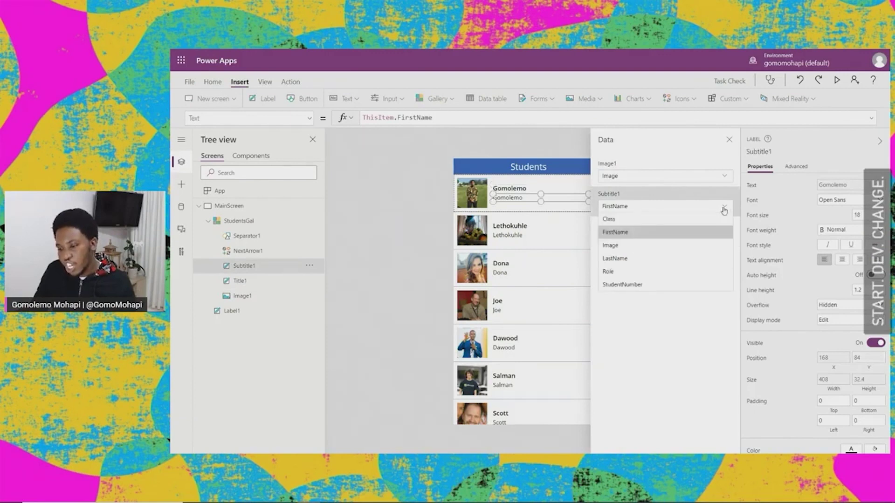
{"action": "left_click", "coordinate": [616, 271]}
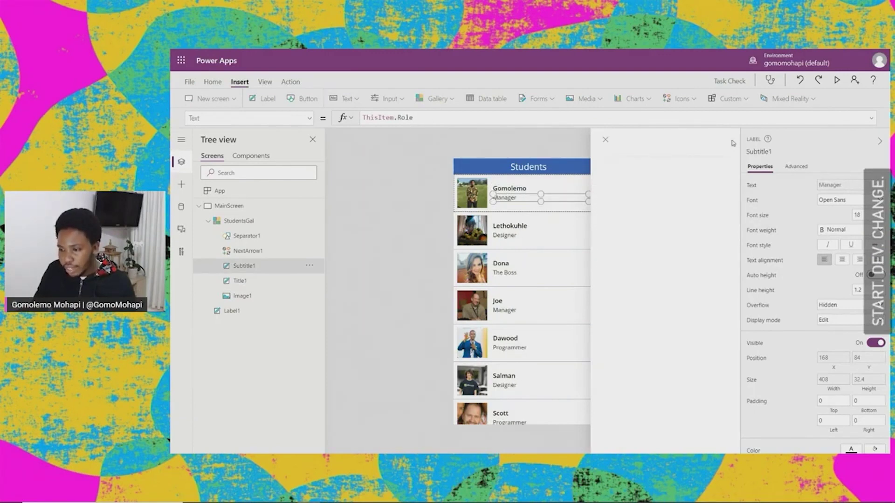
{"action": "left_click", "coordinate": [730, 140]}
{"action": "left_click", "coordinate": [671, 222]}
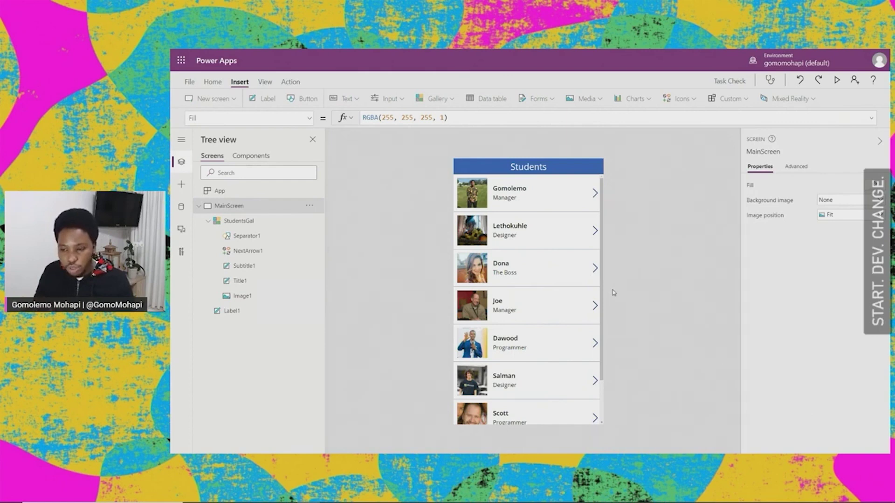
- Collapse MainScreen in the tree, add a new blank screen and rename it as TaskScreen
{"action": "left_click", "coordinate": [198, 206]}
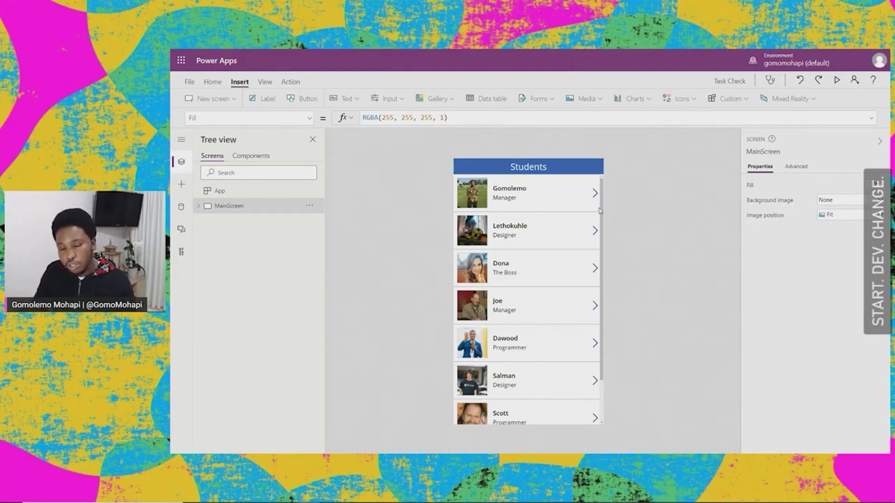
{"action": "left_click", "coordinate": [225, 98]}
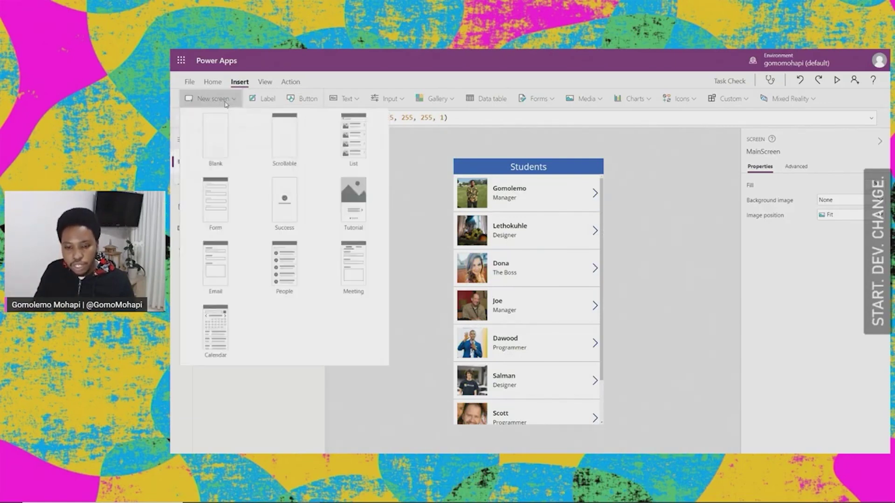
{"action": "left_click", "coordinate": [222, 142]}
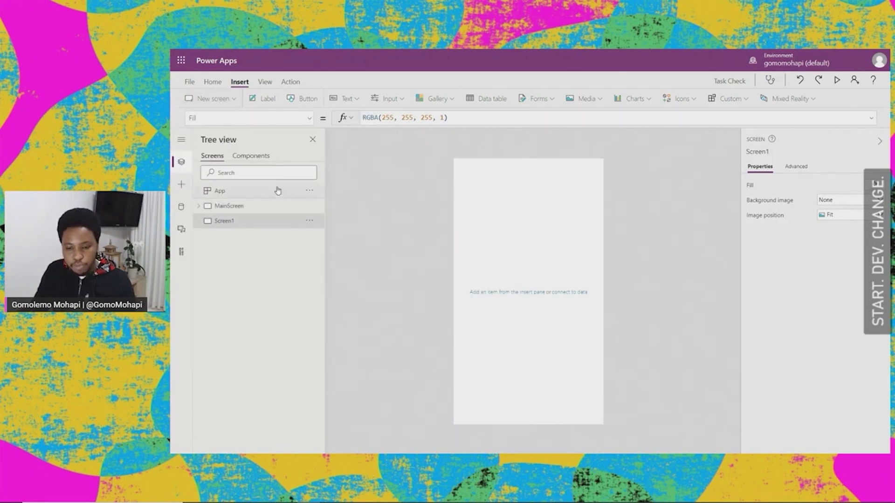
{"action": "left_click", "coordinate": [313, 223]}
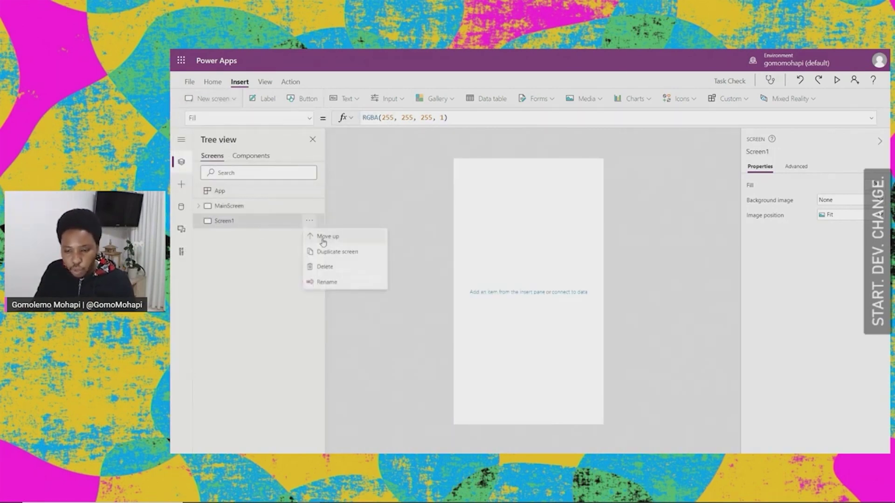
{"action": "left_click", "coordinate": [333, 282]}
{"action": "type", "text": "TaskScreen"}
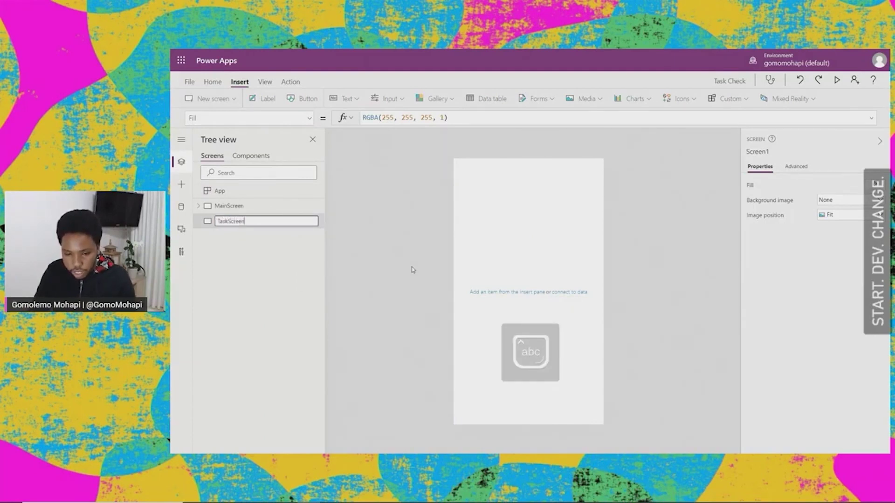
{"action": "key", "text": "Return"}
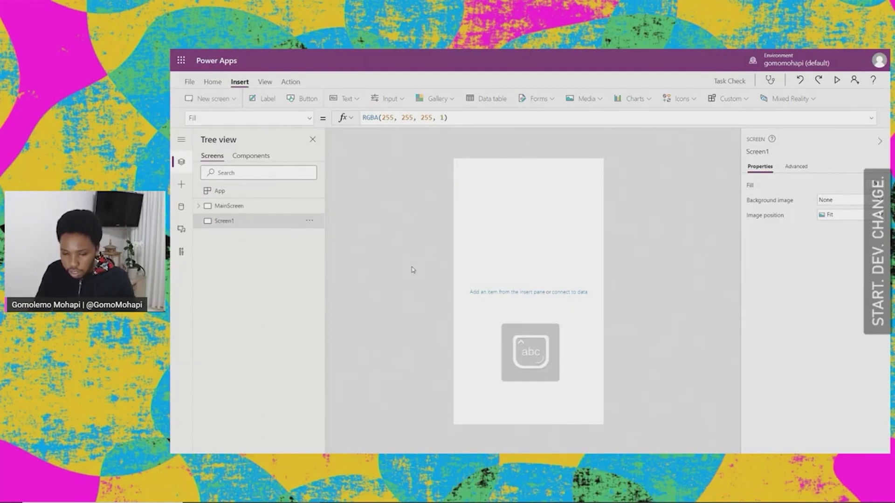
- Copy the Students header label from MainScreen and paste it onto TaskScreen
{"action": "left_click", "coordinate": [222, 208]}
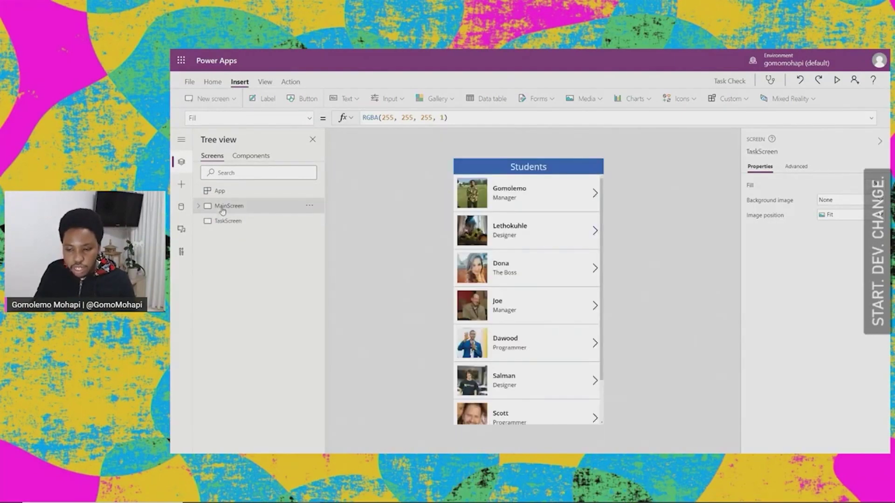
{"action": "left_click", "coordinate": [198, 205]}
{"action": "left_click", "coordinate": [239, 315]}
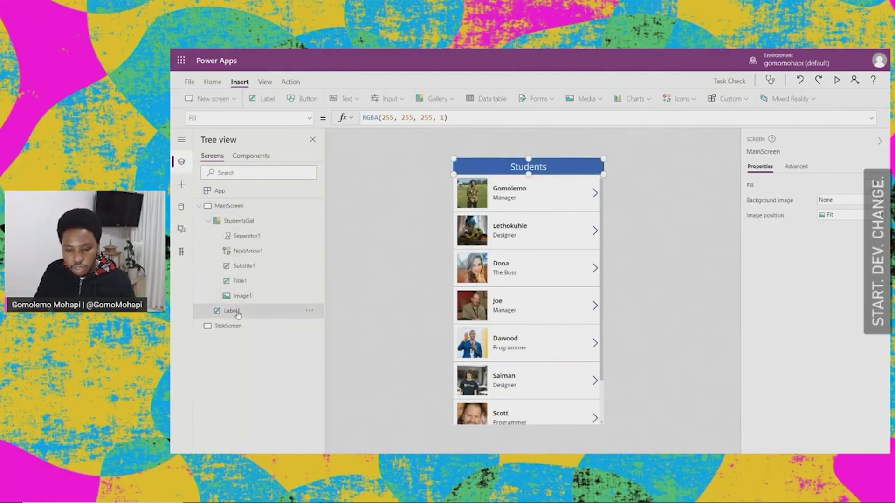
{"action": "right_click", "coordinate": [239, 315]}
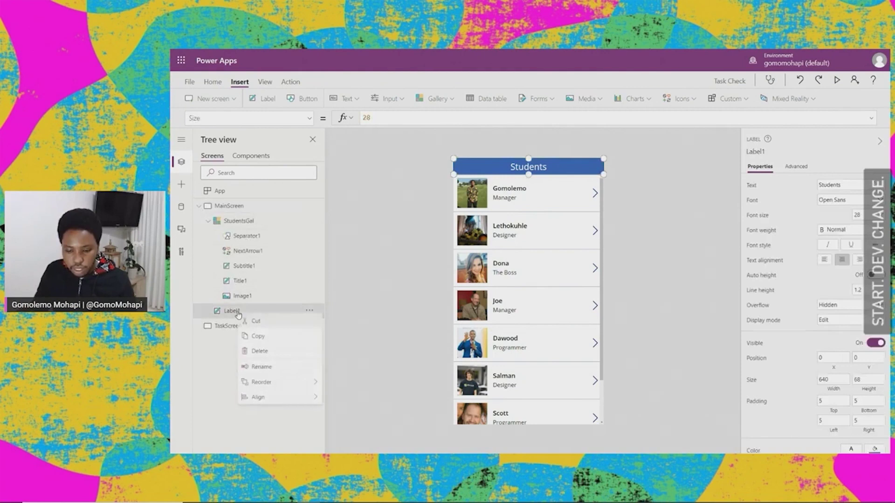
{"action": "left_click", "coordinate": [261, 336]}
{"action": "left_click", "coordinate": [243, 328]}
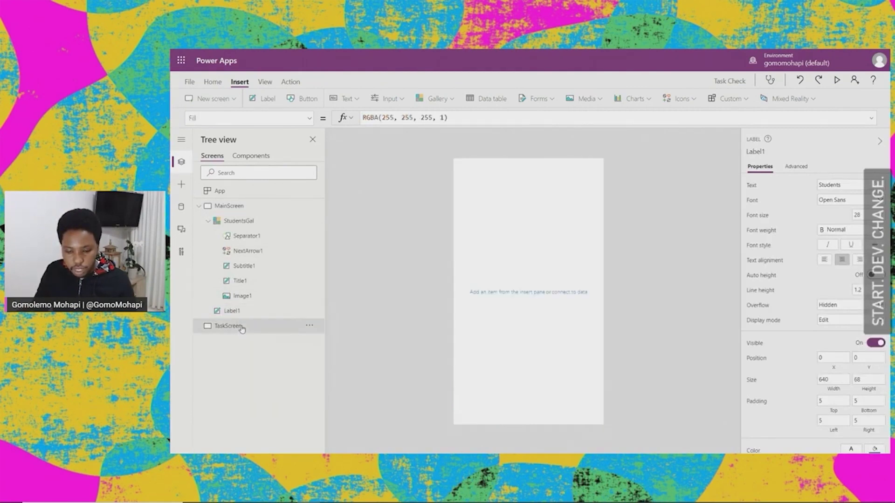
{"action": "right_click", "coordinate": [243, 328]}
{"action": "left_click", "coordinate": [262, 352]}
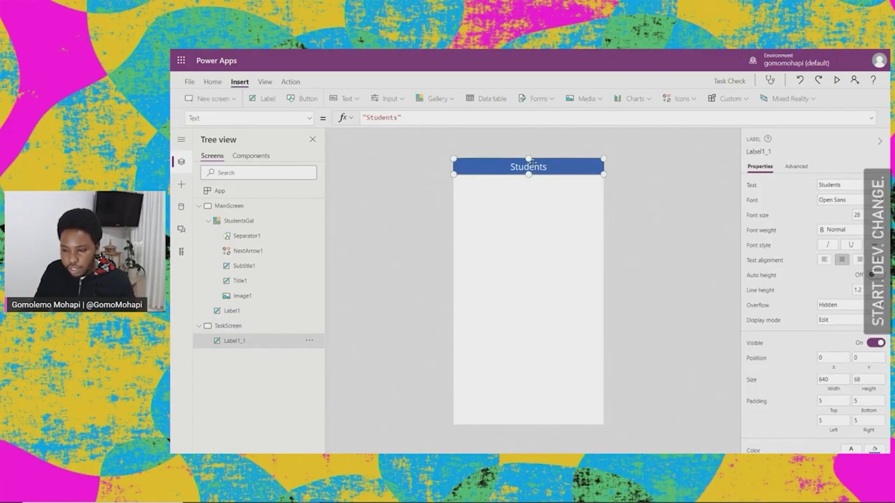
- Change the text of the header label on TaskScreen to Tasks
{"action": "double_click", "coordinate": [534, 166]}
{"action": "type", "text": "Task"}
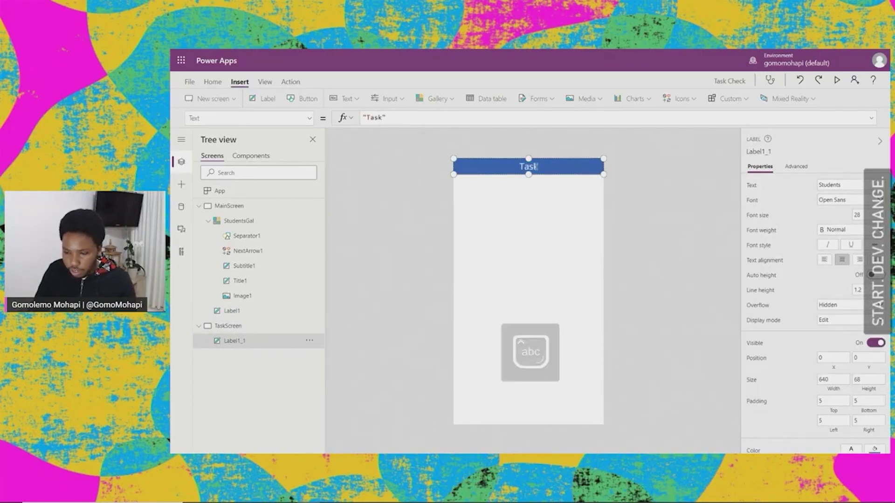
{"action": "type", "text": "s"}
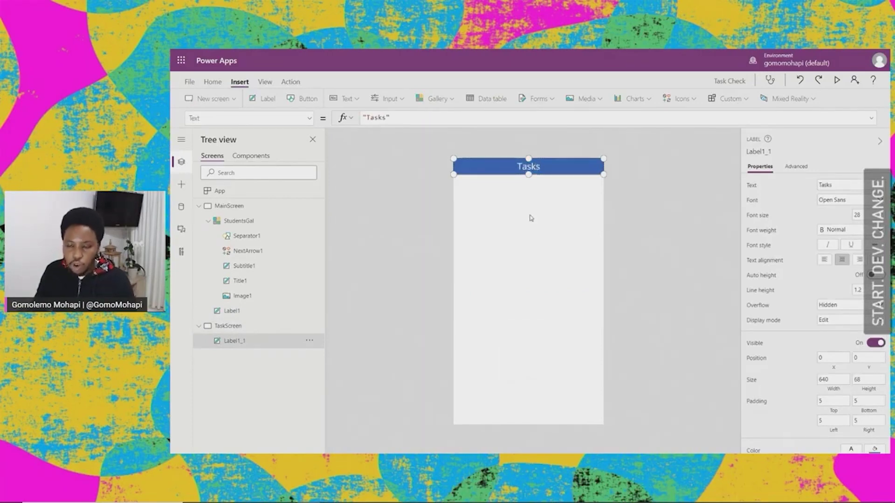
{"action": "left_click", "coordinate": [531, 222]}
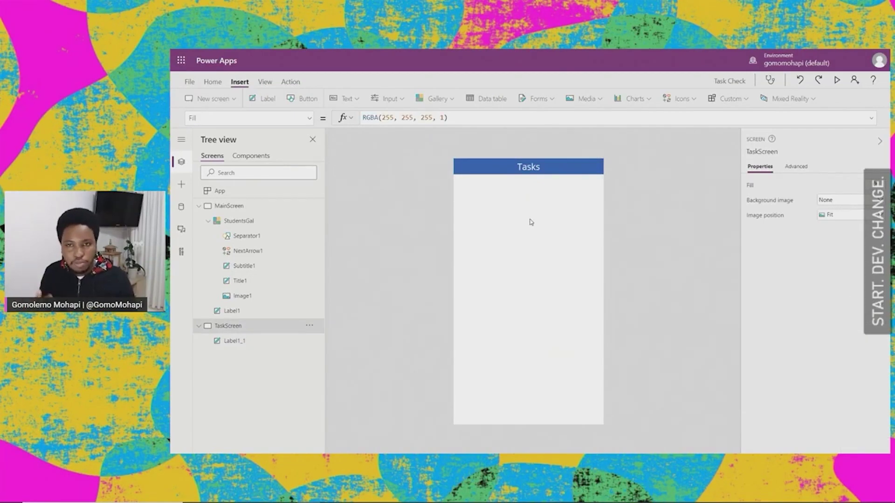
- Collapse StudentsGal in the tree and insert a vertical gallery on TaskScreen bound to the Tasks table
{"action": "left_click", "coordinate": [207, 221]}
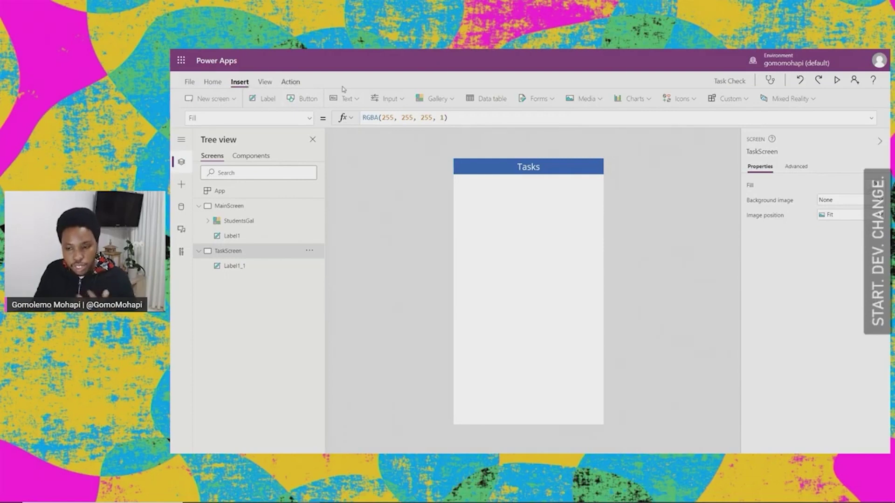
{"action": "left_click", "coordinate": [431, 102]}
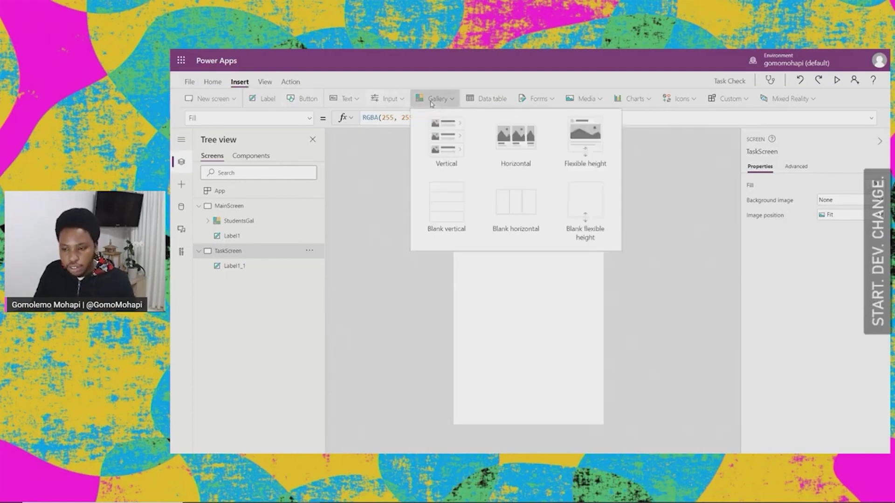
{"action": "left_click", "coordinate": [453, 142]}
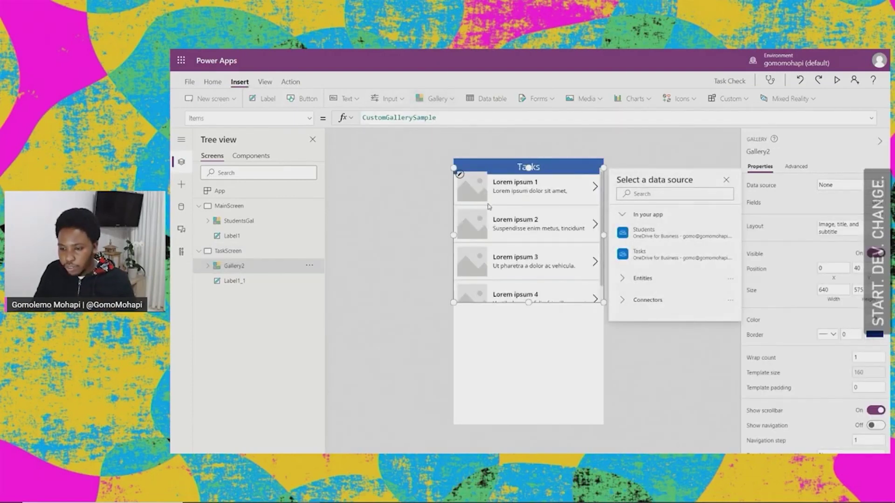
{"action": "left_click", "coordinate": [651, 256]}
{"action": "left_click", "coordinate": [548, 256]}
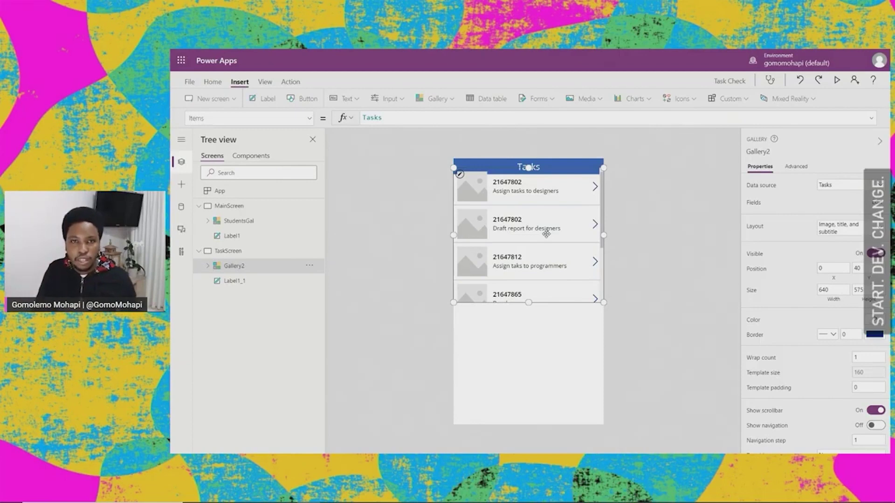
- Review the student entries and the title's binding on MainScreen, collapse that screen in the tree and return to TaskScreen
{"action": "left_click", "coordinate": [239, 205]}
{"action": "left_click", "coordinate": [484, 193]}
{"action": "left_click", "coordinate": [232, 281]}
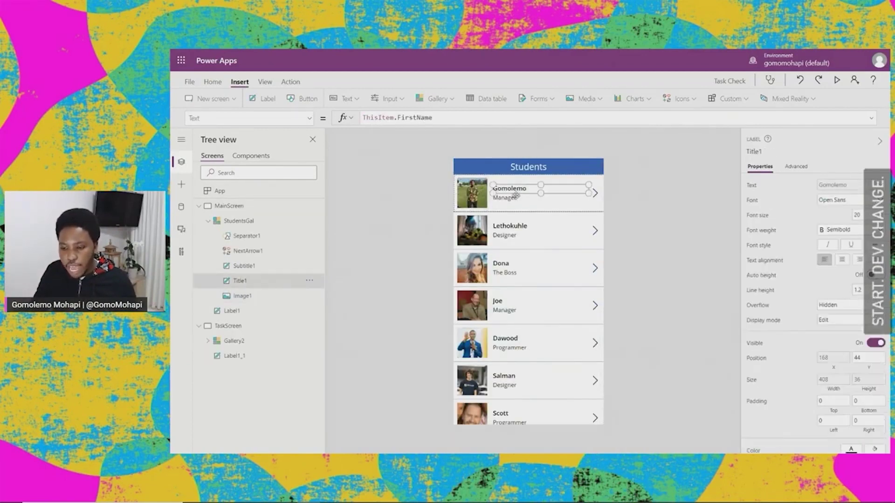
{"action": "left_click", "coordinate": [233, 266]}
{"action": "left_click", "coordinate": [207, 207]}
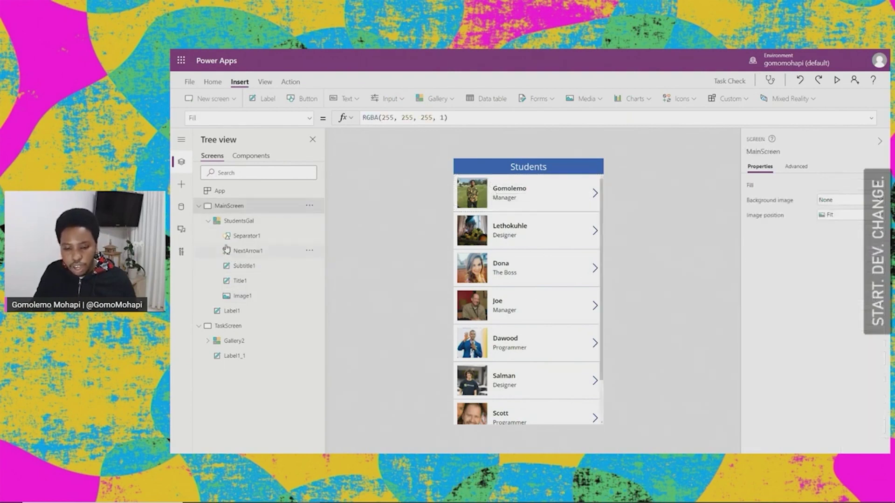
{"action": "left_click", "coordinate": [199, 206]}
{"action": "left_click", "coordinate": [235, 222]}
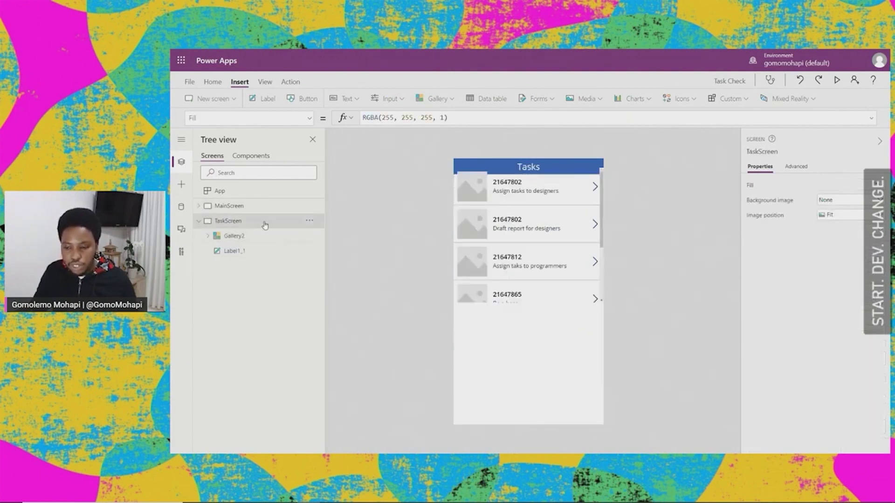
- Change the tasks gallery's layout to Title and move the gallery down to Y 68, directly below the header
{"action": "left_click", "coordinate": [532, 227]}
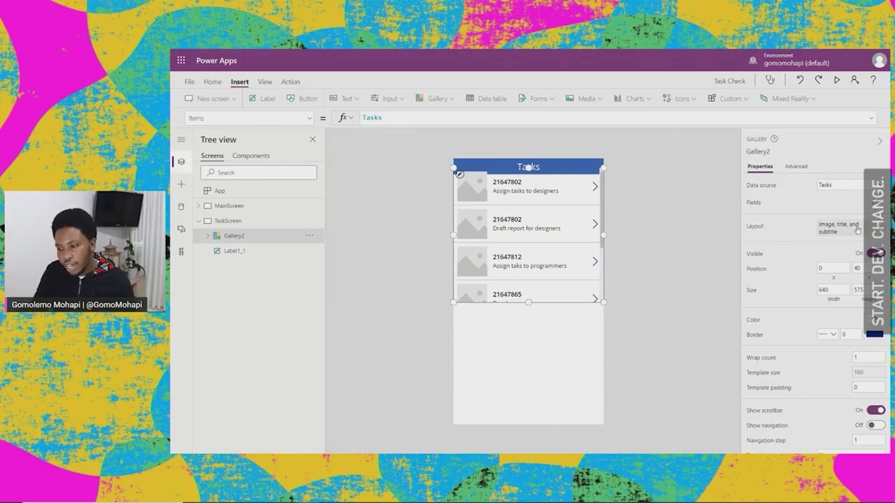
{"action": "left_click", "coordinate": [871, 228]}
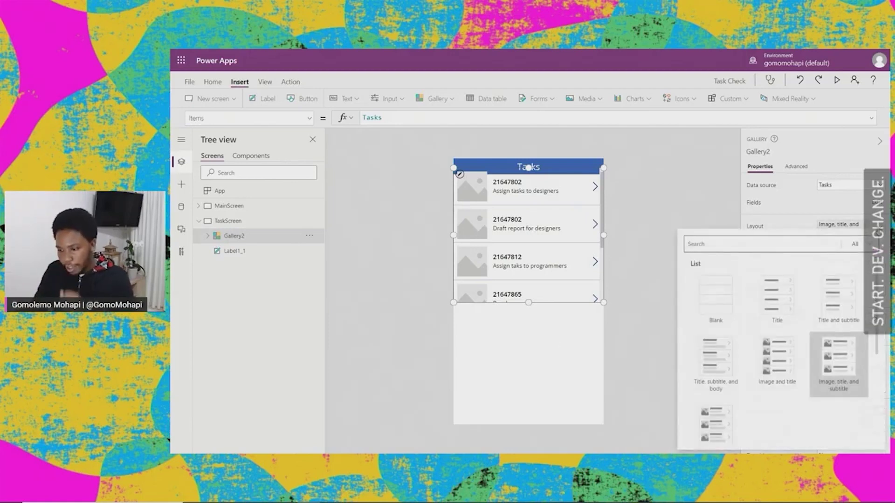
{"action": "left_click", "coordinate": [772, 304]}
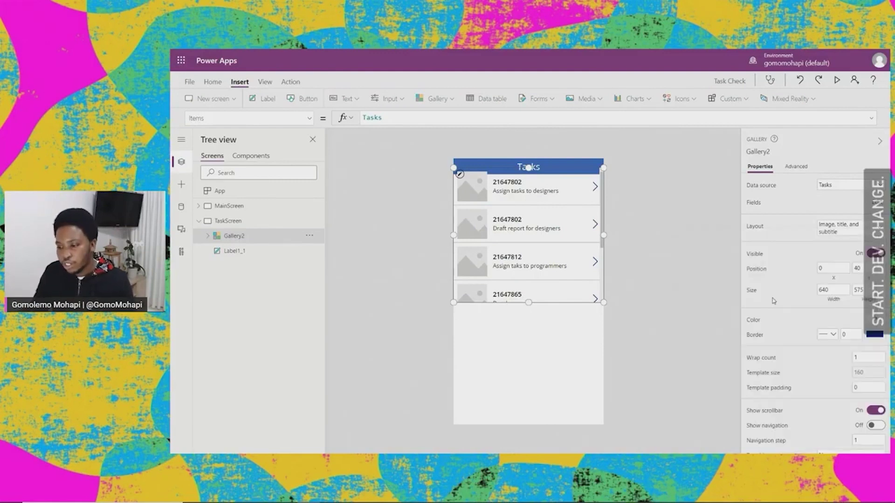
{"action": "left_click_drag", "start_coordinate": [531, 243], "coordinate": [532, 250]}
{"action": "left_click", "coordinate": [631, 213]}
{"action": "left_click", "coordinate": [543, 222]}
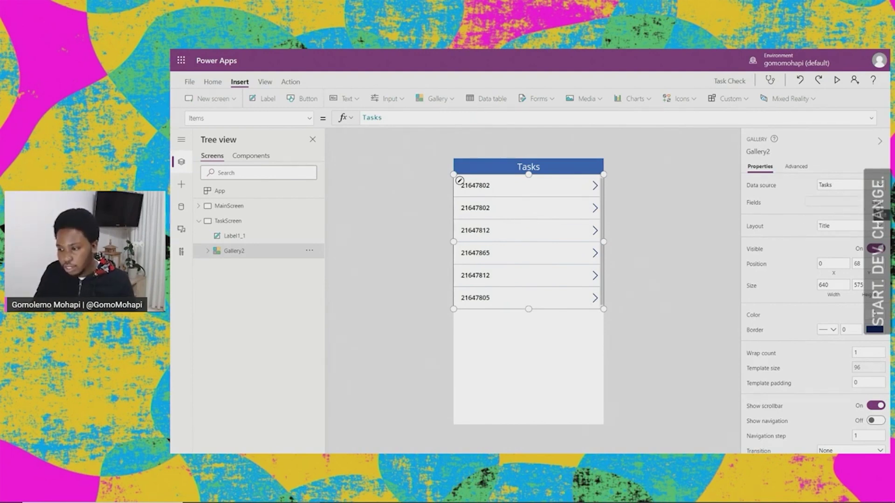
- Set the title field of the gallery on TaskScreen to show Task
{"action": "left_click", "coordinate": [876, 203]}
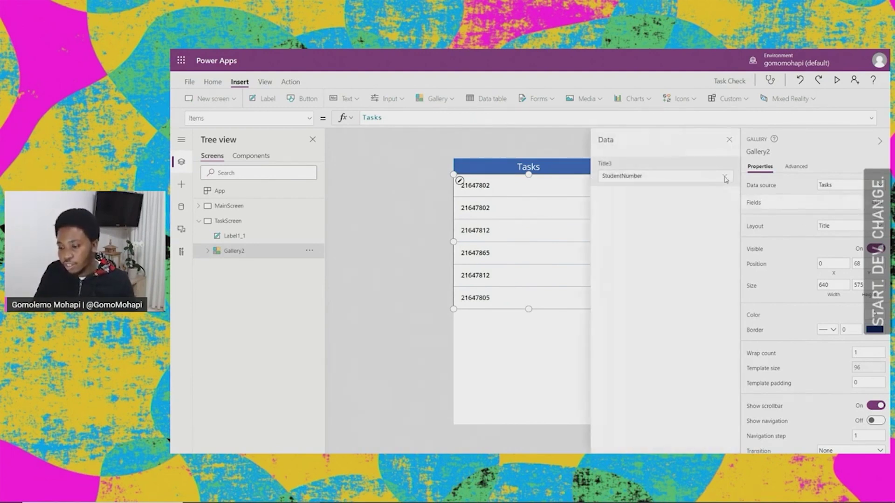
{"action": "left_click", "coordinate": [726, 179]}
{"action": "left_click", "coordinate": [725, 178]}
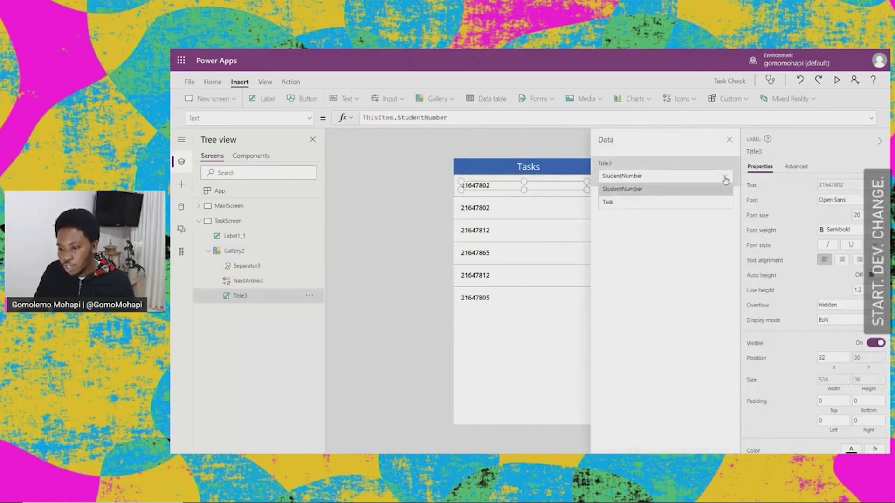
{"action": "left_click", "coordinate": [620, 203]}
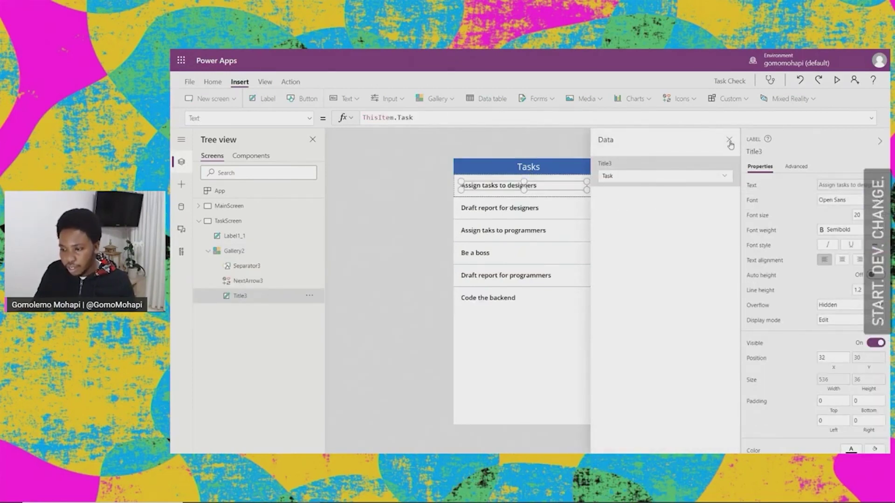
{"action": "left_click", "coordinate": [729, 140]}
{"action": "left_click", "coordinate": [613, 235]}
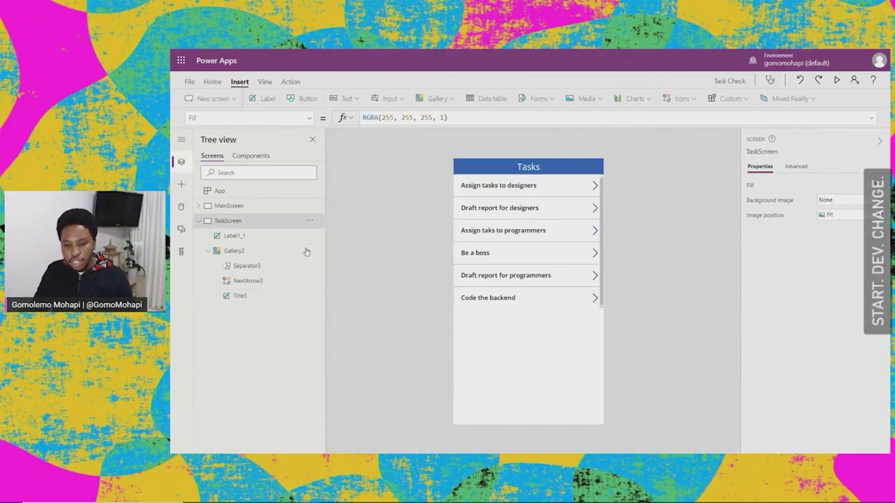
- Collapse TaskScreen in the tree, compare both screens and preview the app from MainScreen
{"action": "left_click", "coordinate": [199, 221]}
{"action": "left_click", "coordinate": [236, 210]}
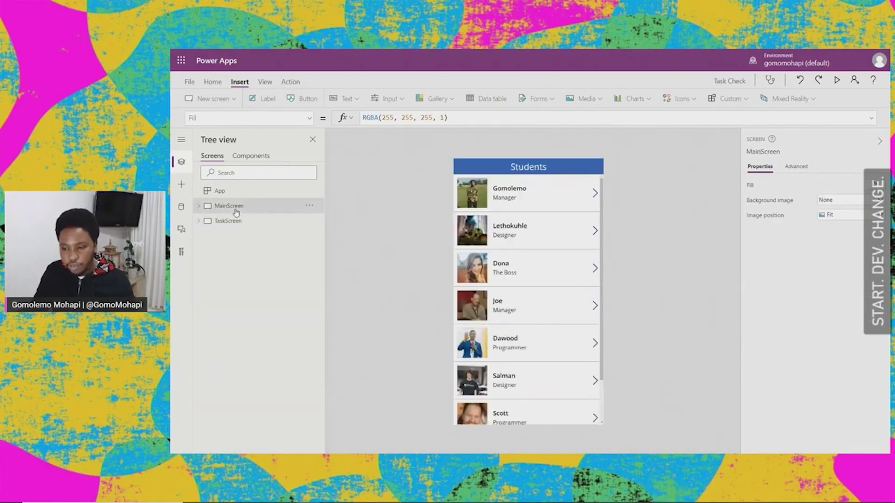
{"action": "left_click", "coordinate": [238, 223]}
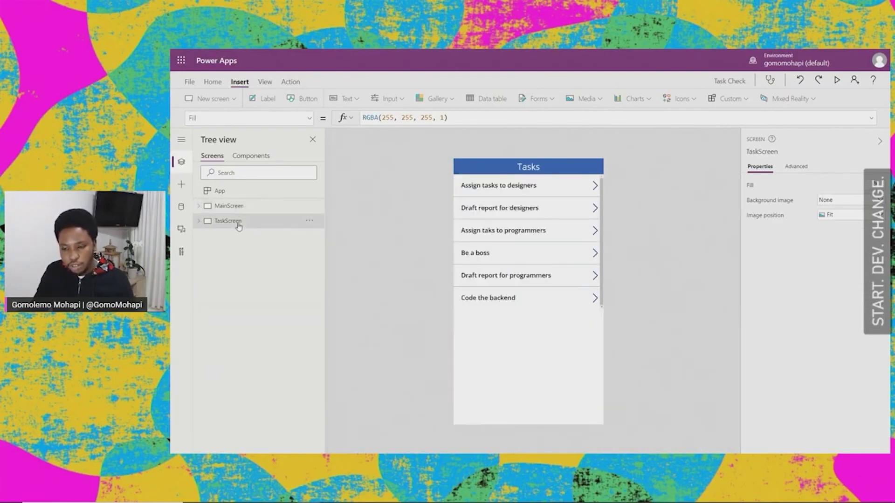
{"action": "left_click", "coordinate": [237, 209]}
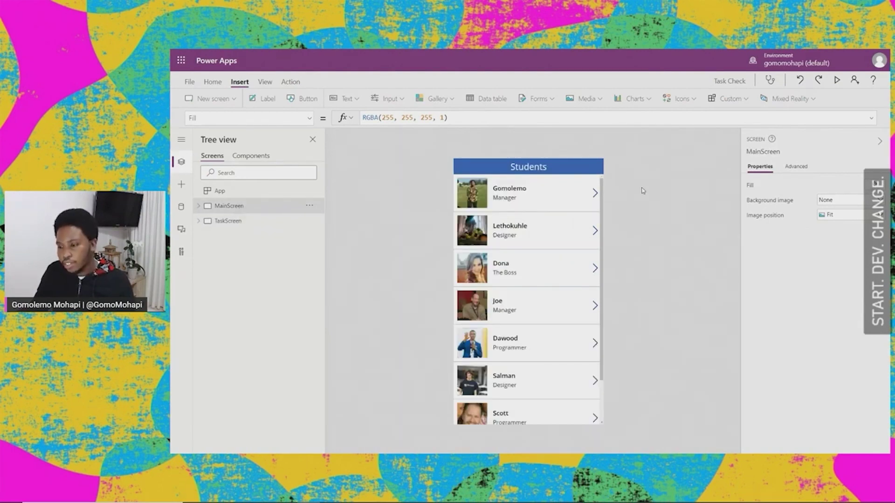
{"action": "left_click", "coordinate": [837, 80]}
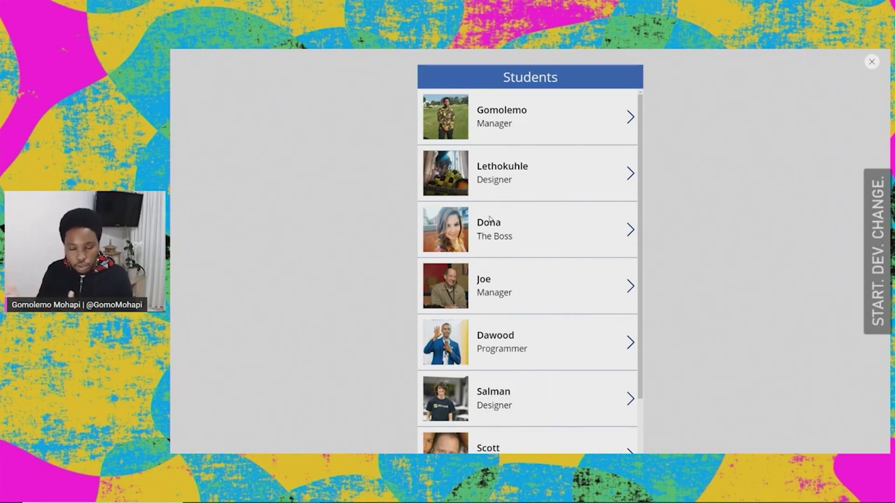
{"action": "left_click", "coordinate": [869, 62]}
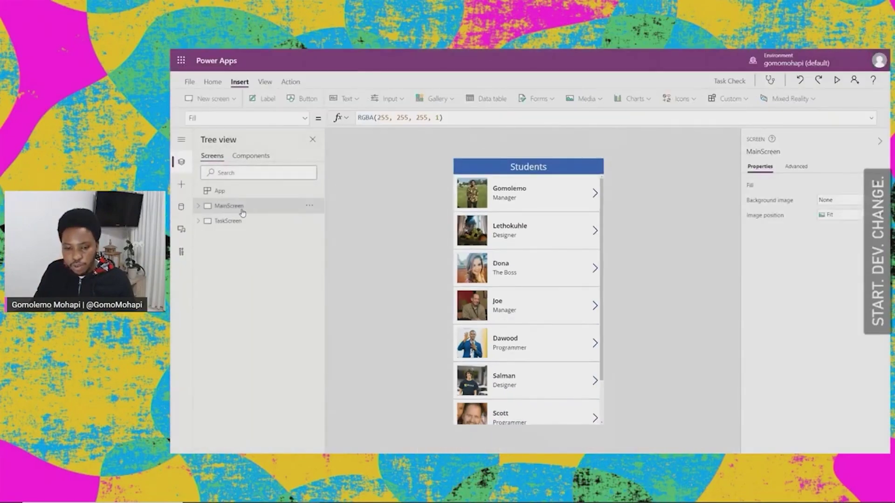
- Set the OnSelect formula of the next arrow in the students gallery to Navigate(TaskScreen)
{"action": "left_click", "coordinate": [595, 195]}
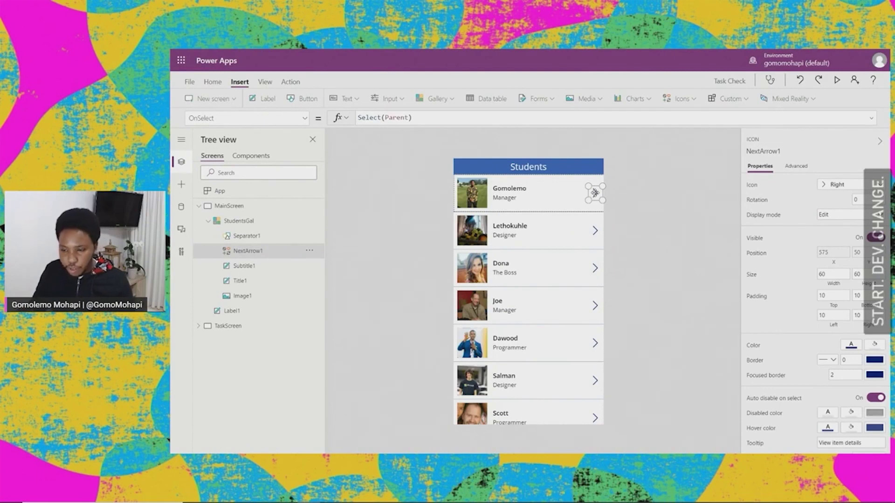
{"action": "left_click", "coordinate": [305, 119]}
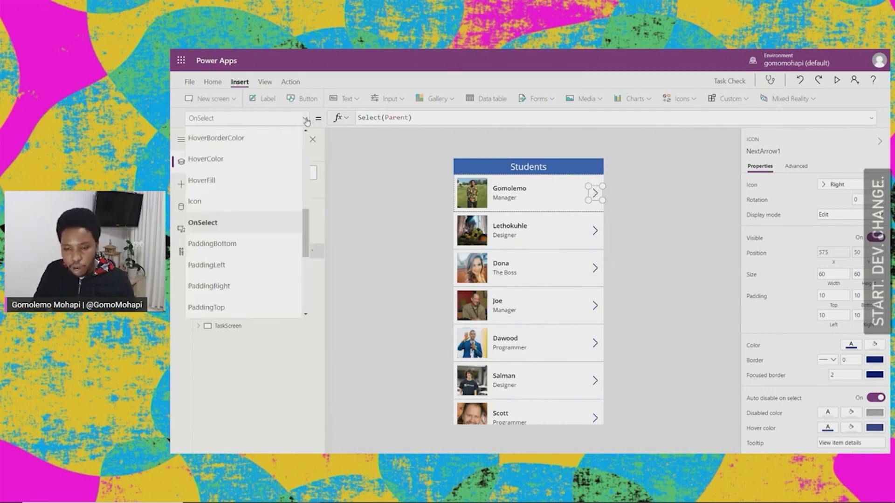
{"action": "left_click", "coordinate": [209, 223]}
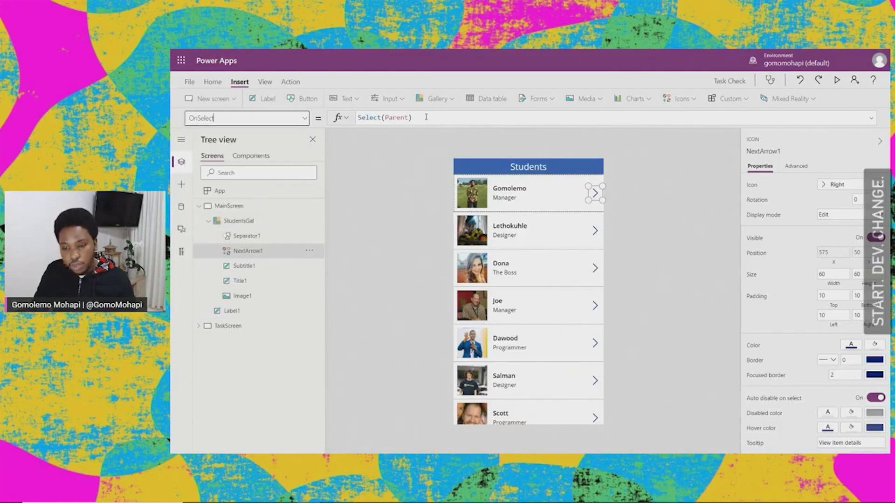
{"action": "left_click_drag", "start_coordinate": [425, 117], "coordinate": [356, 117]}
{"action": "key", "text": "BackSpace"}
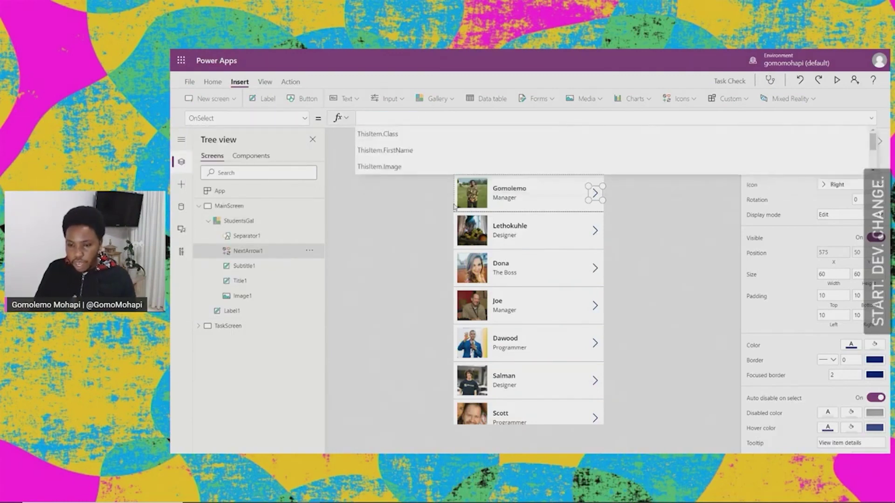
{"action": "type", "text": "Nav"}
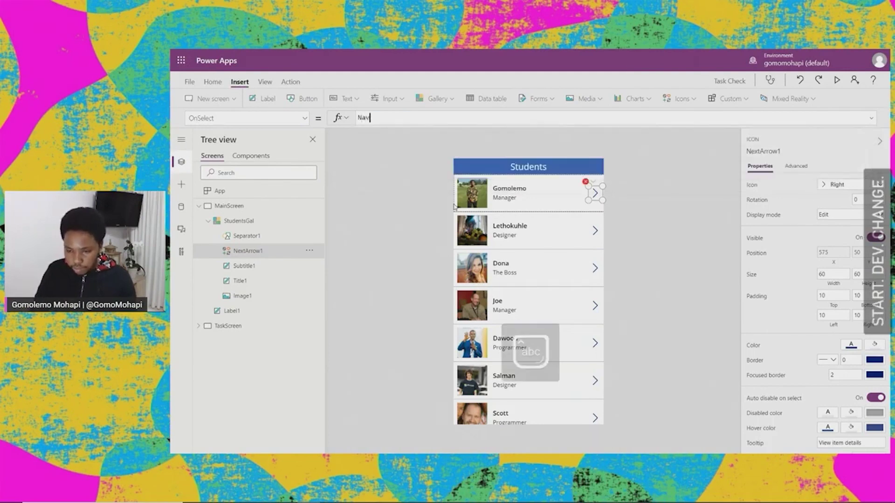
{"action": "type", "text": "igate"}
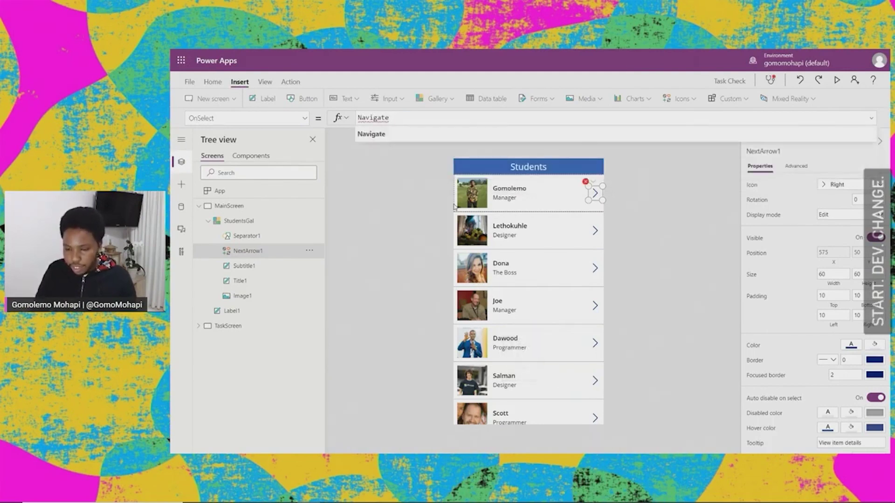
{"action": "type", "text": "(TaskS"}
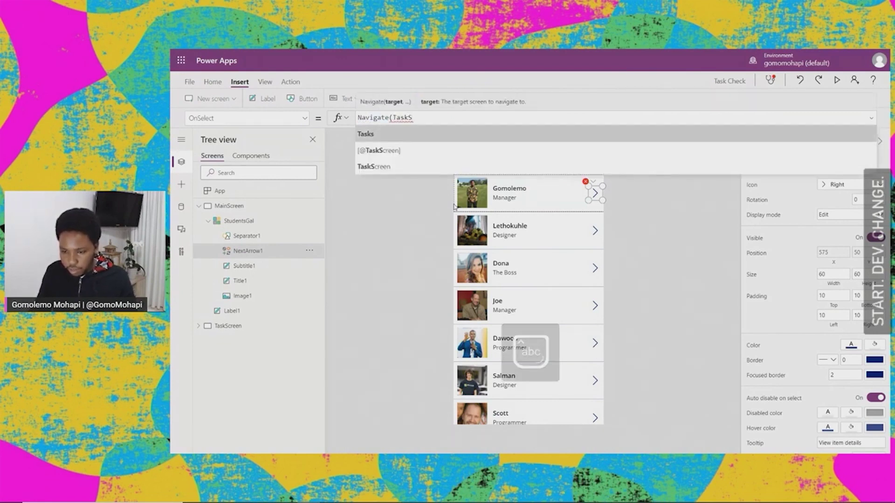
{"action": "key", "text": "Down"}
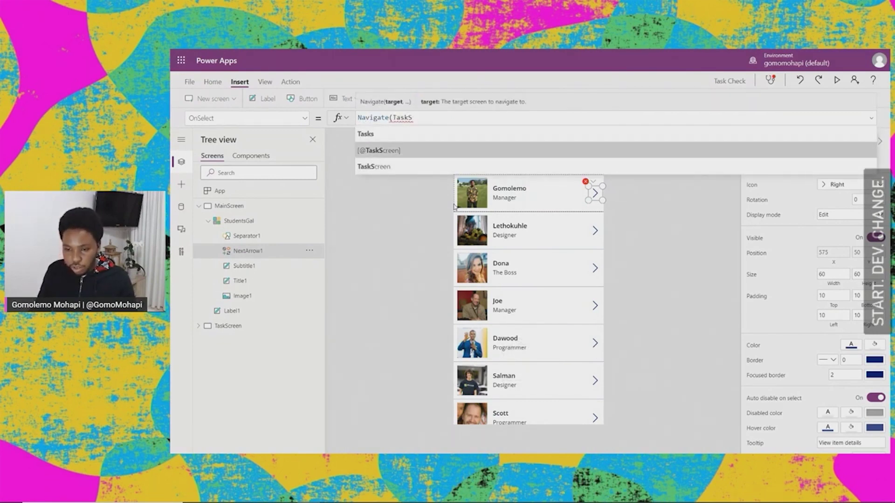
{"action": "key", "text": "Up"}
{"action": "key", "text": "Down"}
{"action": "key", "text": "Down"}
{"action": "key", "text": "Up"}
{"action": "key", "text": "Up"}
{"action": "key", "text": "Down"}
{"action": "key", "text": "Down"}
{"action": "key", "text": "Tab"}
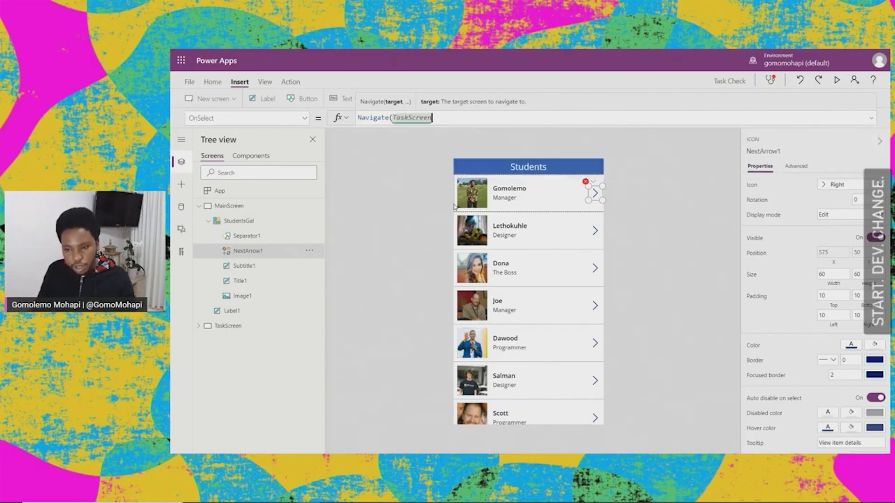
{"action": "type", "text": ")"}
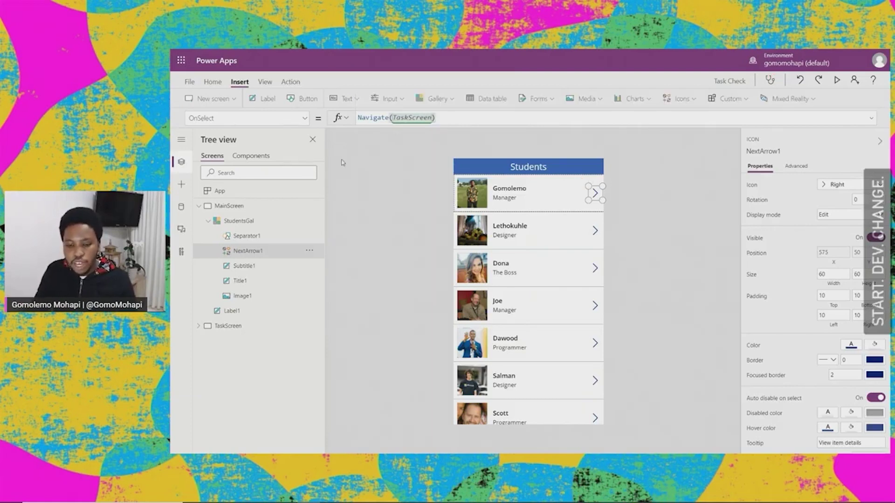
- Review the parts of the Navigate(TaskScreen) formula on the students gallery's arrow
{"action": "left_click", "coordinate": [200, 208]}
{"action": "left_click", "coordinate": [595, 193]}
{"action": "double_click", "coordinate": [412, 118]}
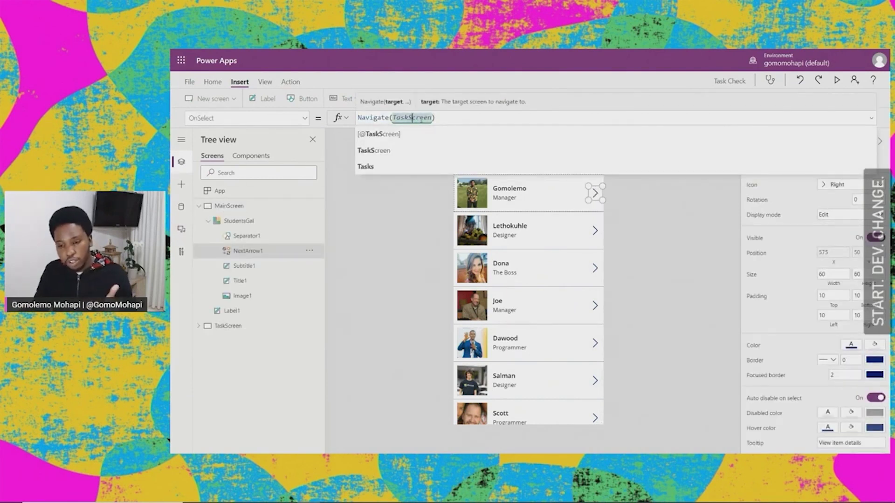
{"action": "left_click", "coordinate": [609, 189]}
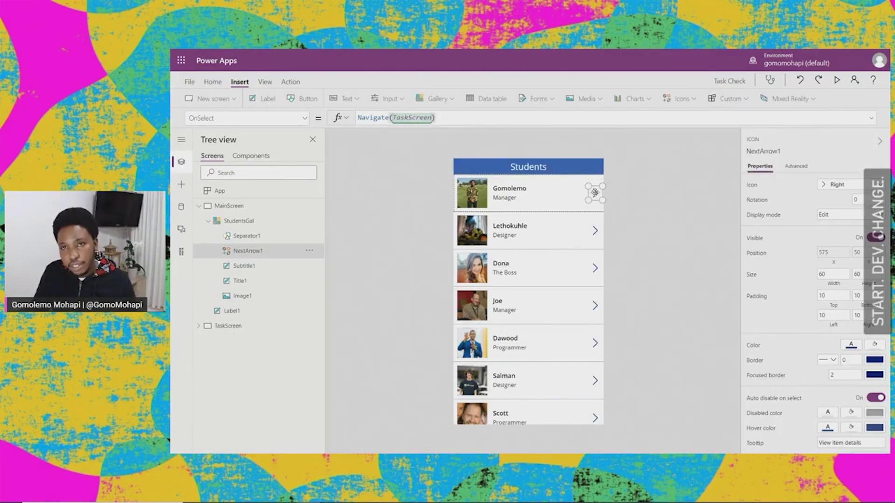
{"action": "left_click", "coordinate": [372, 117]}
{"action": "left_click", "coordinate": [413, 118]}
{"action": "left_click", "coordinate": [435, 117]}
{"action": "left_click_drag", "start_coordinate": [445, 118], "coordinate": [358, 118]}
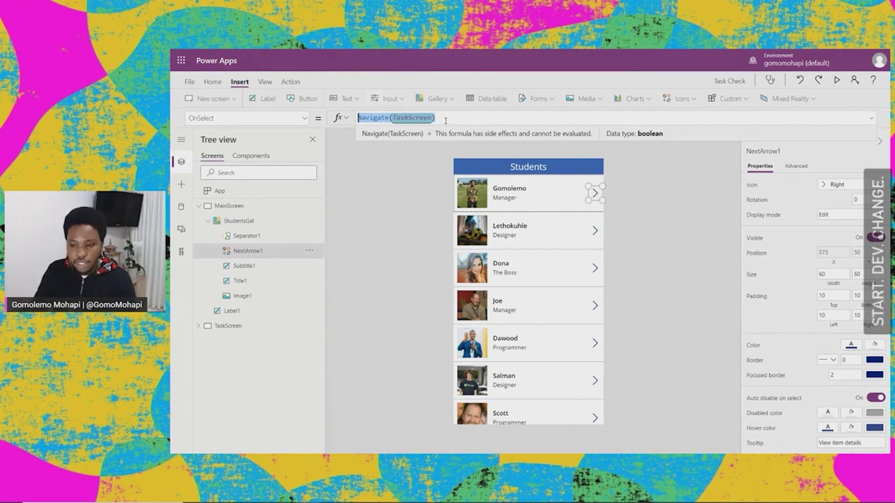
{"action": "left_click", "coordinate": [648, 222]}
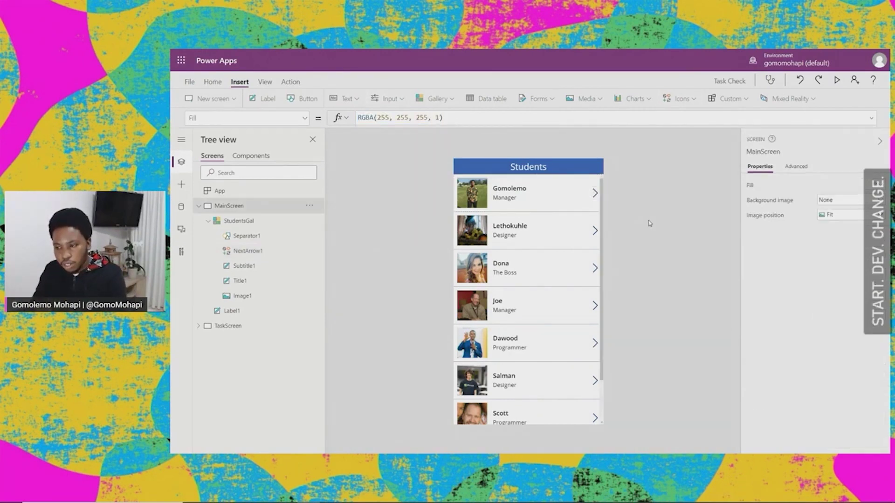
- Preview the app from MainScreen, follow the first student's arrow to the tasks and close the preview
{"action": "left_click", "coordinate": [837, 80]}
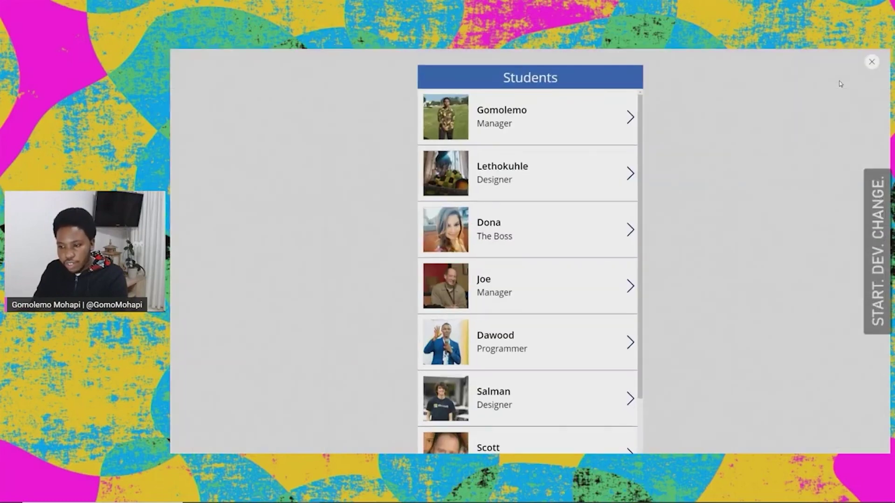
{"action": "left_click", "coordinate": [628, 119]}
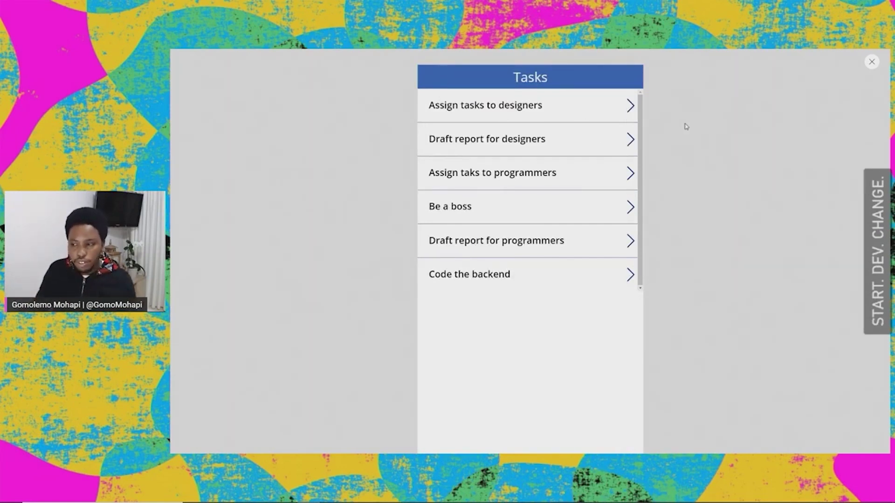
{"action": "left_click", "coordinate": [872, 61]}
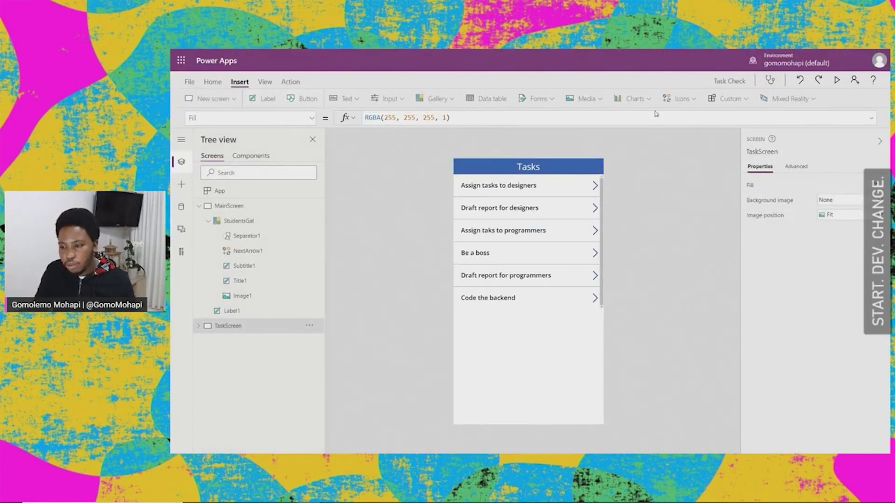
- Insert a Left icon on TaskScreen and move it to the header's upper-left corner at X 0, Y 0
{"action": "left_click", "coordinate": [695, 104]}
{"action": "scroll", "coordinate": [722, 214], "scroll_direction": "down", "scroll_amount": 2}
{"action": "scroll", "coordinate": [719, 214], "scroll_direction": "down", "scroll_amount": 10}
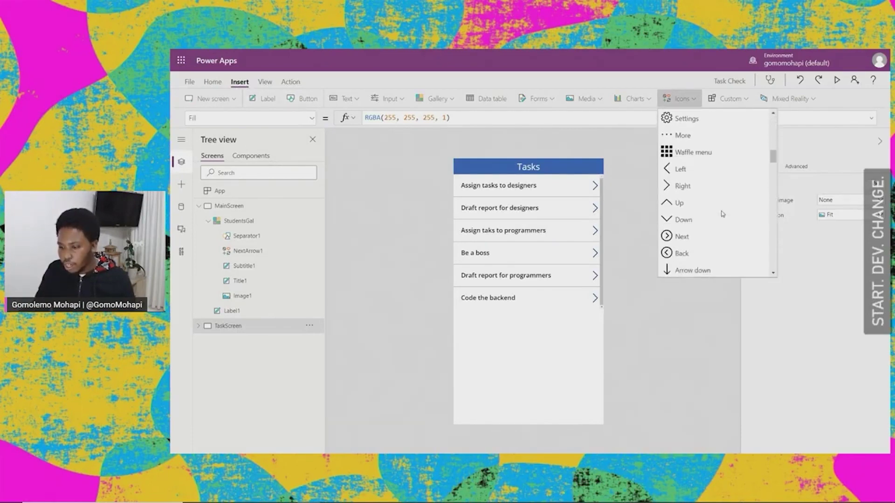
{"action": "left_click", "coordinate": [680, 168]}
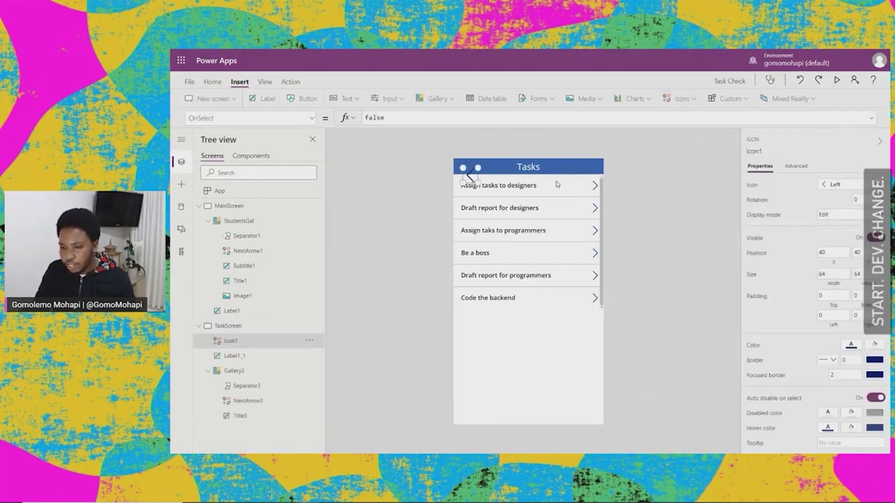
{"action": "left_click_drag", "start_coordinate": [471, 176], "coordinate": [462, 167]}
{"action": "left_click", "coordinate": [566, 375]}
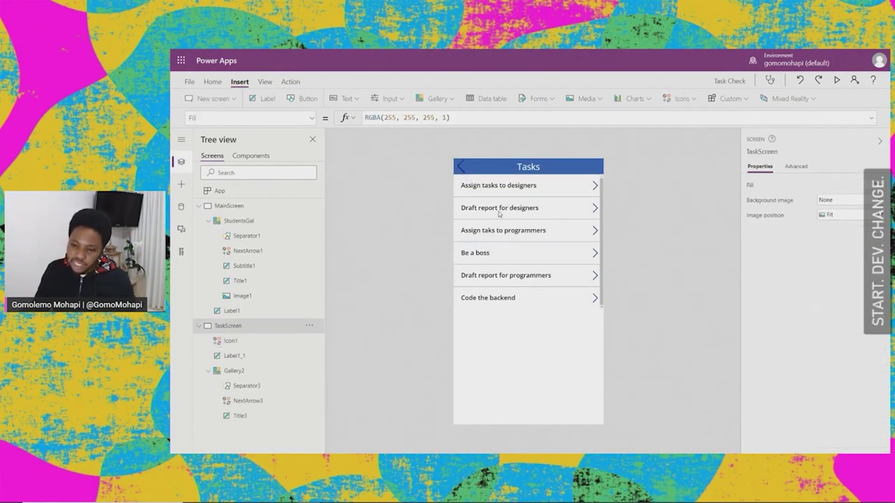
- Change the color of the left arrow icon in the Tasks header to white
{"action": "left_click", "coordinate": [464, 168]}
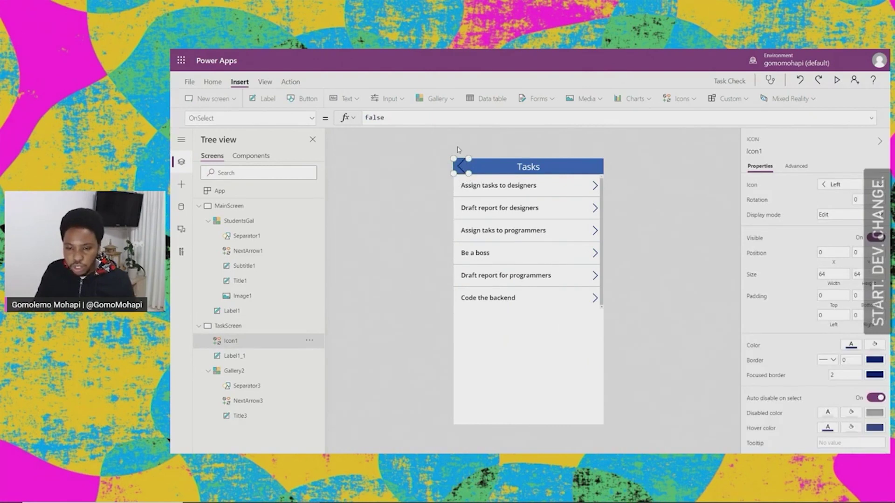
{"action": "left_click", "coordinate": [212, 81]}
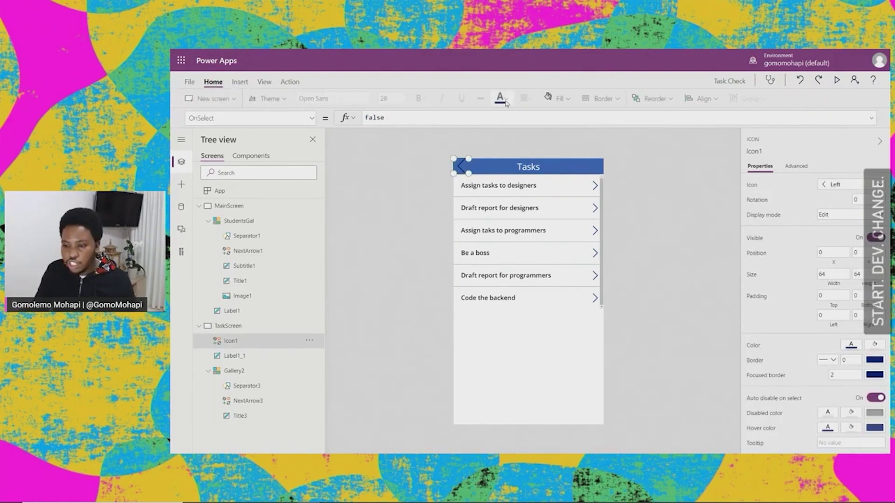
{"action": "left_click", "coordinate": [500, 98]}
{"action": "left_click", "coordinate": [504, 146]}
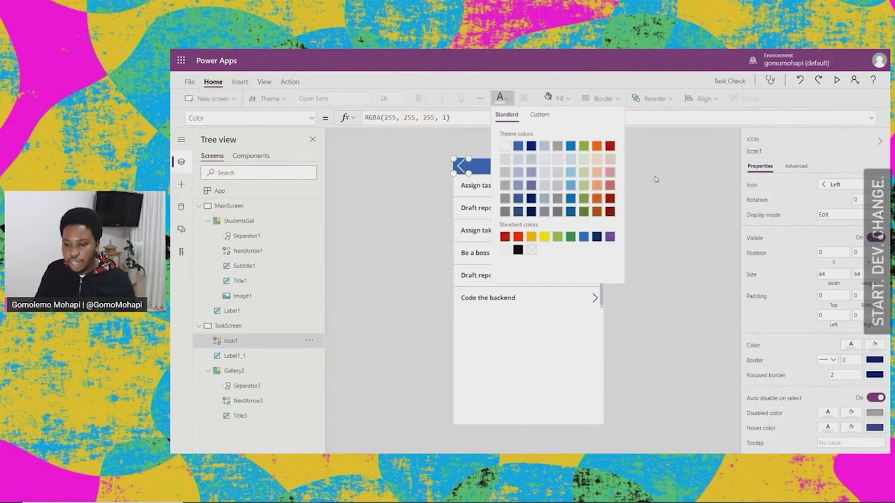
{"action": "left_click", "coordinate": [655, 179]}
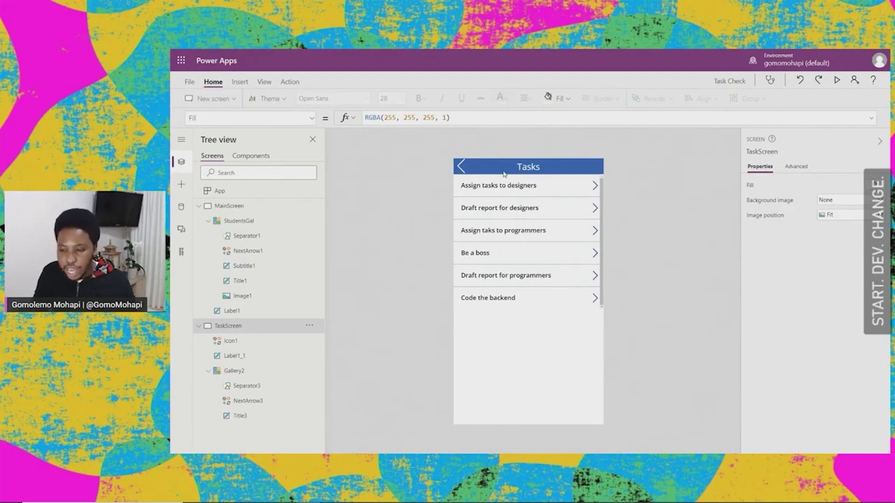
- Set the OnSelect formula of the left arrow icon in the Tasks header to Navigate(MainScreen)
{"action": "left_click", "coordinate": [463, 166]}
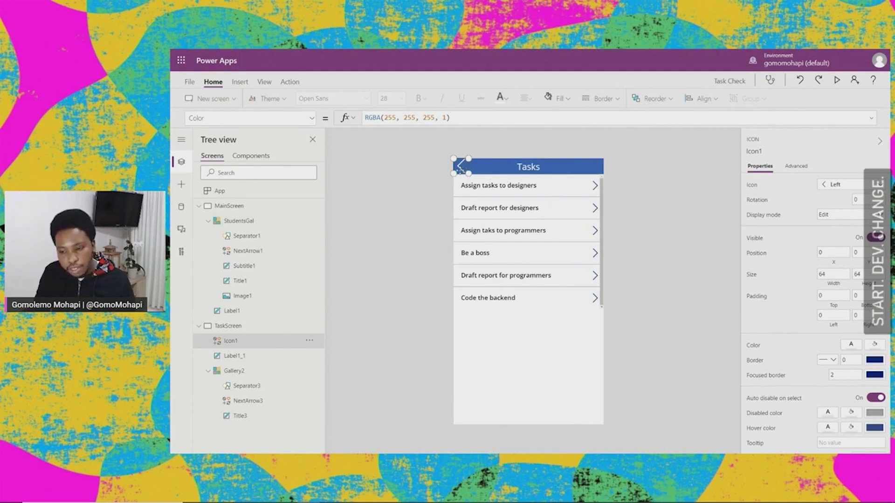
{"action": "left_click", "coordinate": [310, 119]}
{"action": "scroll", "coordinate": [249, 197], "scroll_direction": "down", "scroll_amount": 5}
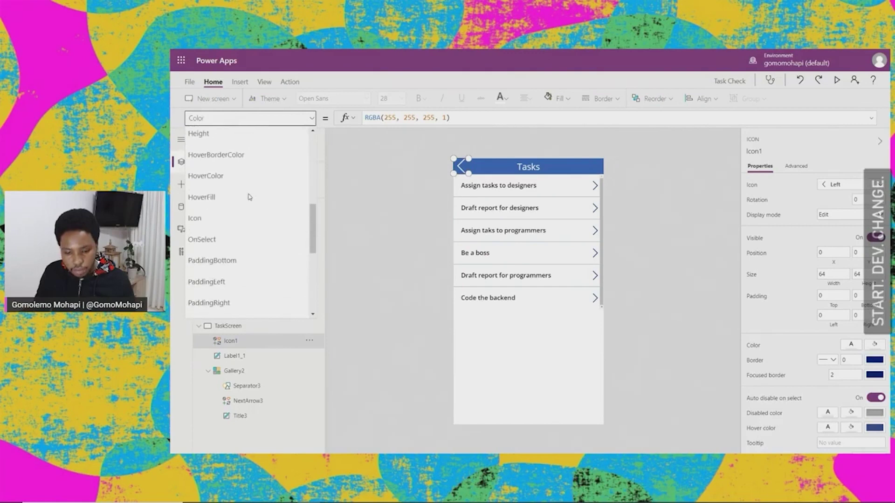
{"action": "left_click", "coordinate": [212, 237]}
{"action": "left_click", "coordinate": [384, 118]}
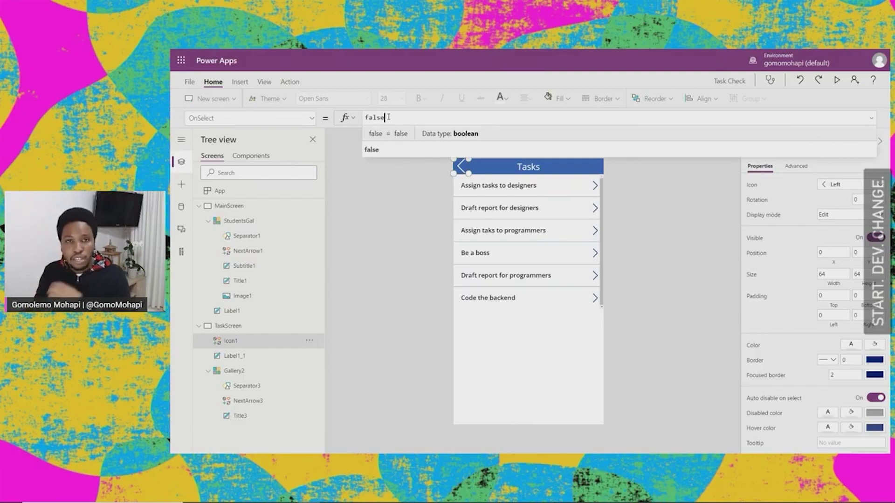
{"action": "left_click_drag", "start_coordinate": [388, 118], "coordinate": [360, 121]}
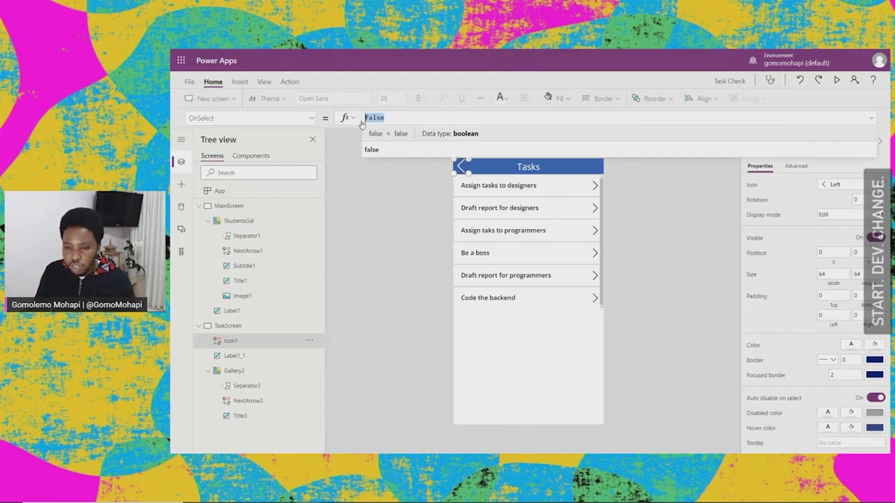
{"action": "type", "text": "Navigat"}
{"action": "key", "text": "BackSpace"}
{"action": "key", "text": "BackSpace"}
{"action": "key", "text": "BackSpace"}
{"action": "type", "text": "gate"}
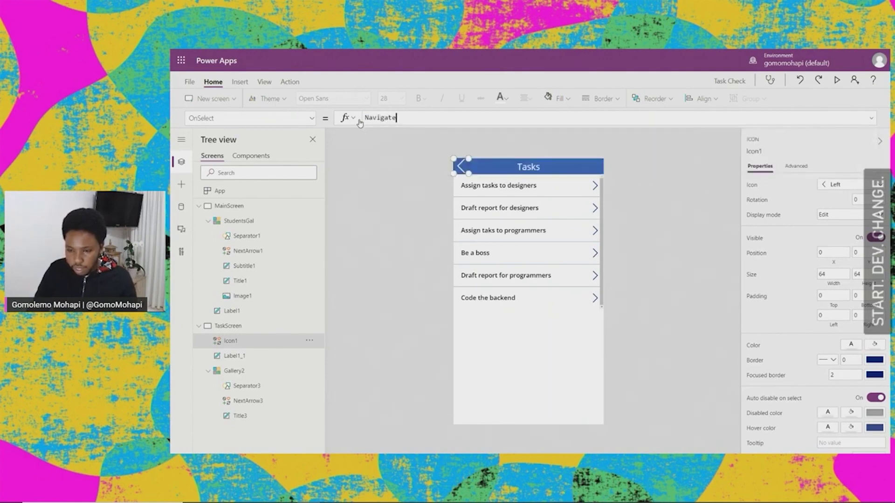
{"action": "type", "text": "(Main"}
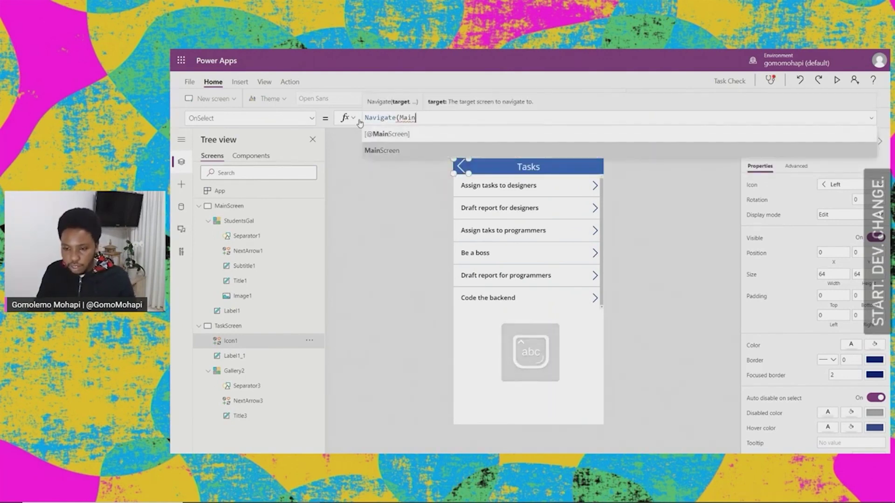
{"action": "key", "text": "Tab"}
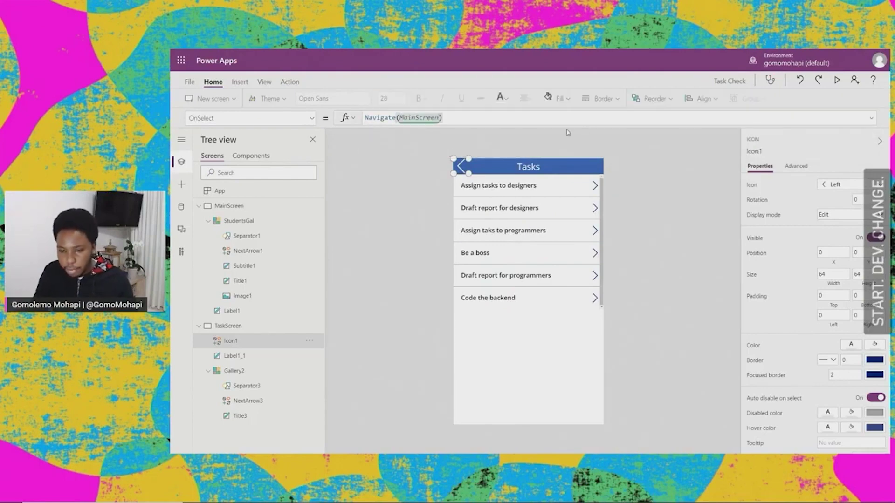
{"action": "left_click", "coordinate": [730, 162]}
- Preview the app from TaskScreen and test moving back and forth between the Students and Tasks screens with the arrows
{"action": "left_click", "coordinate": [836, 80]}
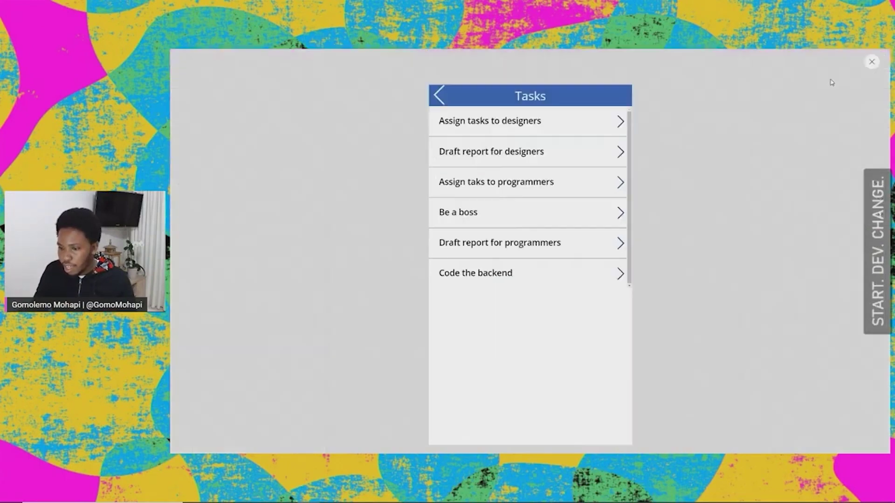
{"action": "left_click", "coordinate": [432, 80]}
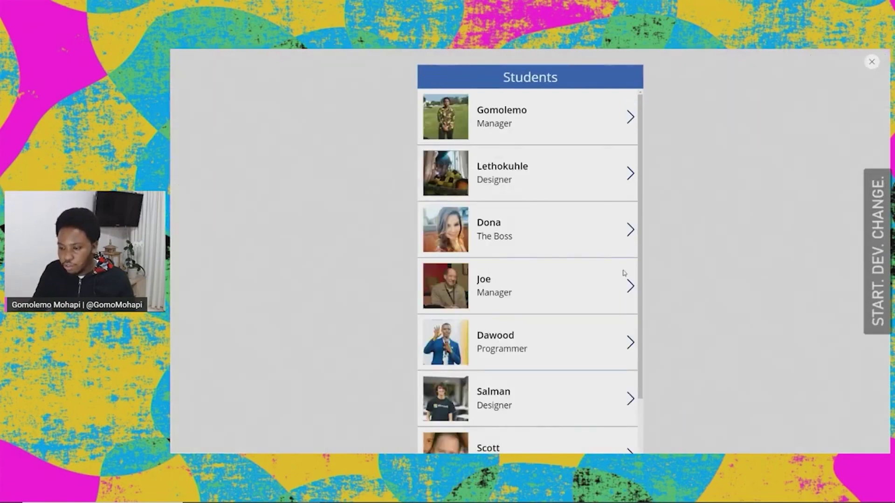
{"action": "left_click", "coordinate": [629, 286]}
{"action": "left_click", "coordinate": [432, 80]}
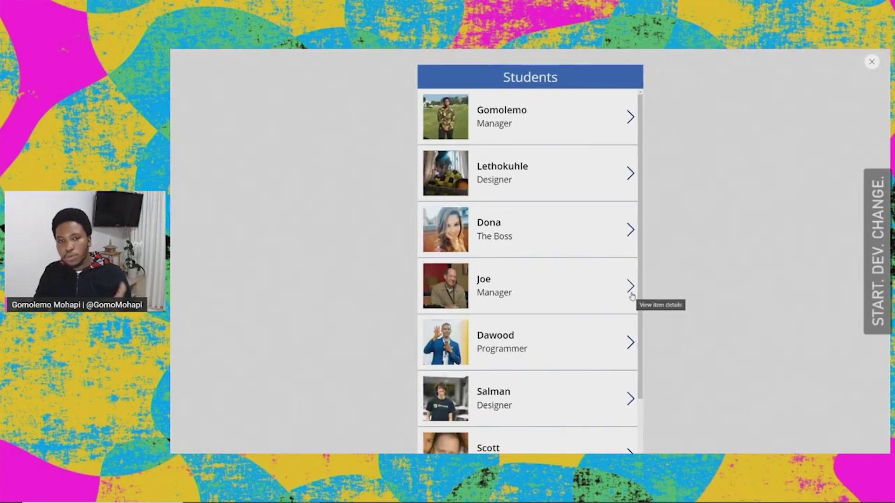
{"action": "left_click", "coordinate": [629, 118]}
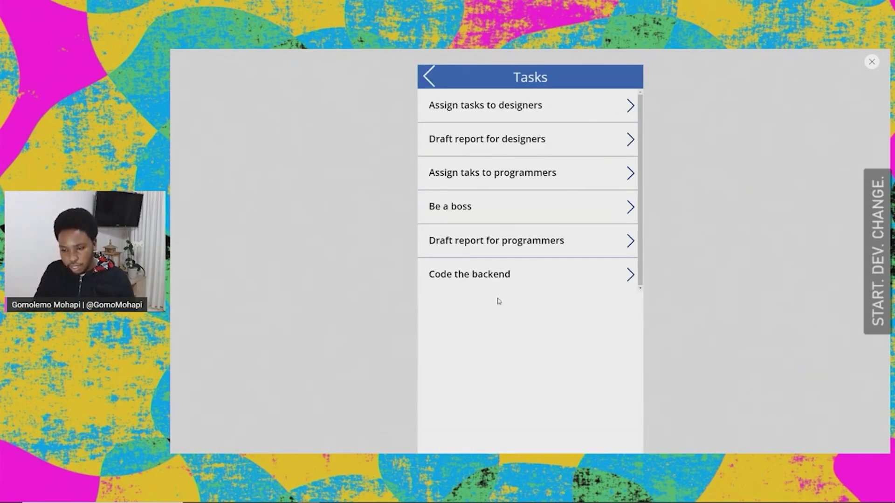
- Go back to the Students screen, open the tasks from the second student's arrow, and close the preview
{"action": "left_click", "coordinate": [429, 77]}
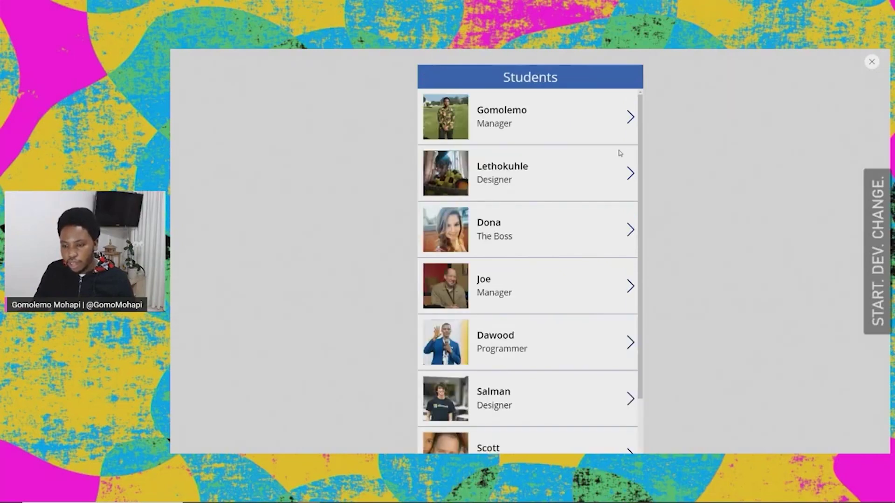
{"action": "left_click", "coordinate": [627, 176]}
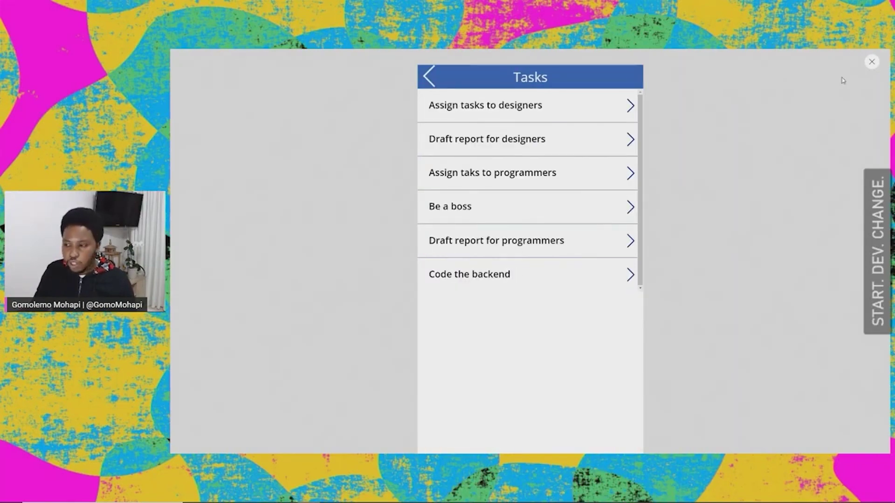
{"action": "left_click", "coordinate": [871, 62]}
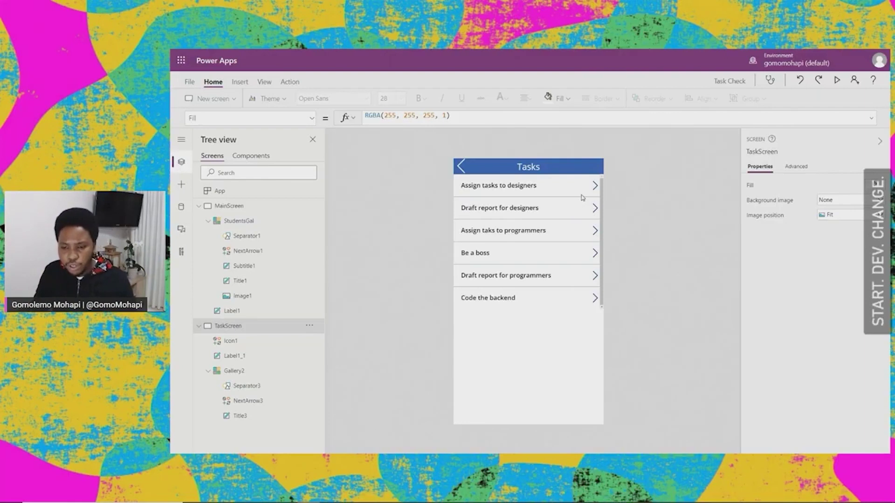
- Collapse both screens in the tree, and replace the TaskScreen gallery's Items formula with the start of a Filter function on the Tasks table
{"action": "left_click", "coordinate": [199, 207]}
{"action": "left_click", "coordinate": [199, 221]}
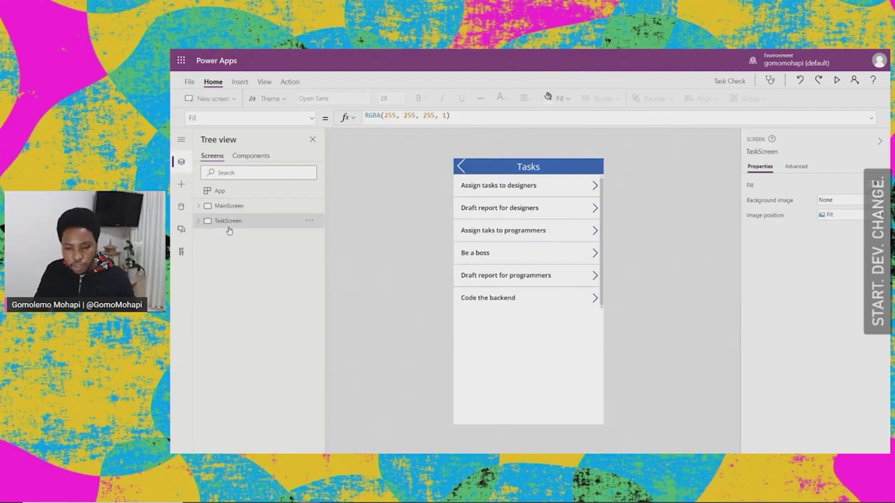
{"action": "left_click", "coordinate": [536, 309]}
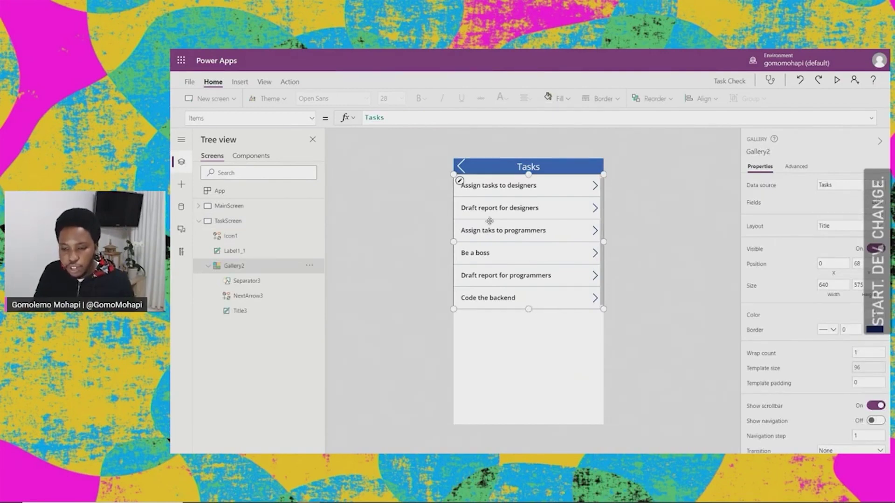
{"action": "left_click", "coordinate": [372, 118]}
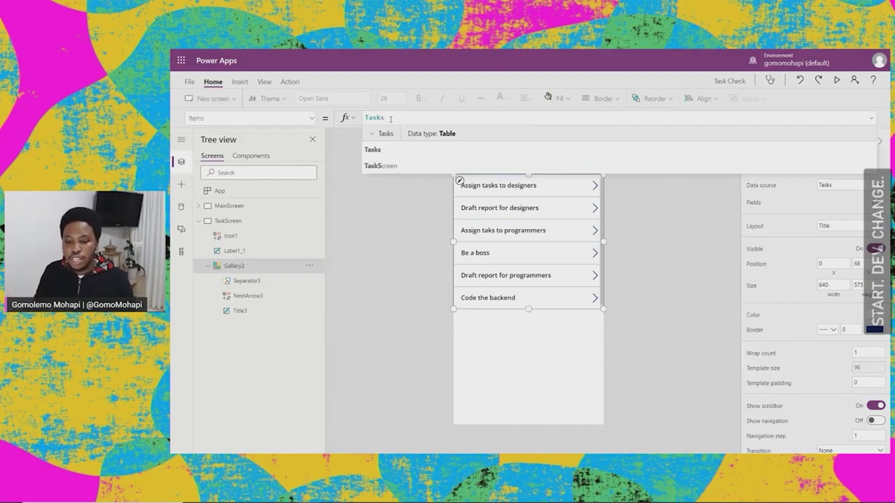
{"action": "left_click_drag", "start_coordinate": [386, 119], "coordinate": [365, 120]}
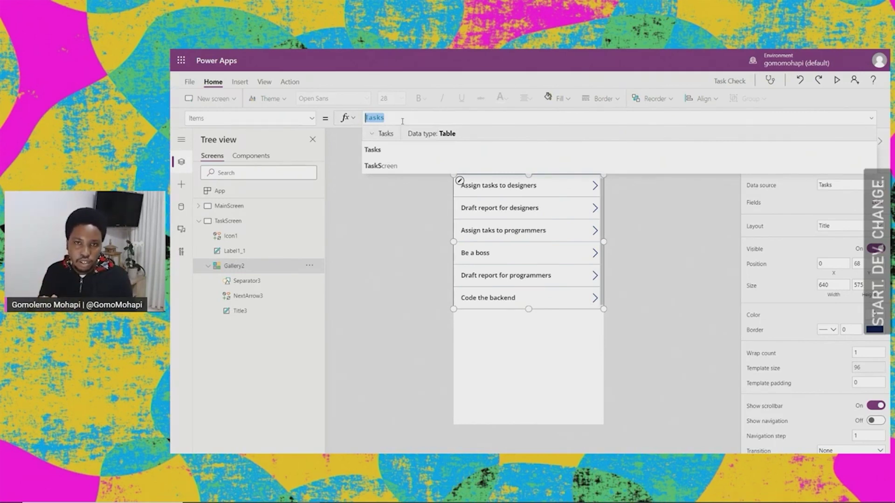
{"action": "type", "text": "Fil"}
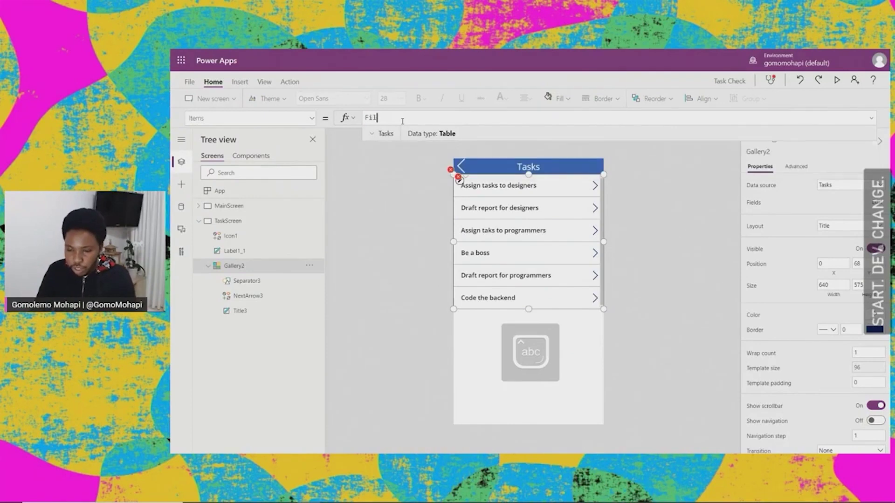
{"action": "type", "text": "ter("}
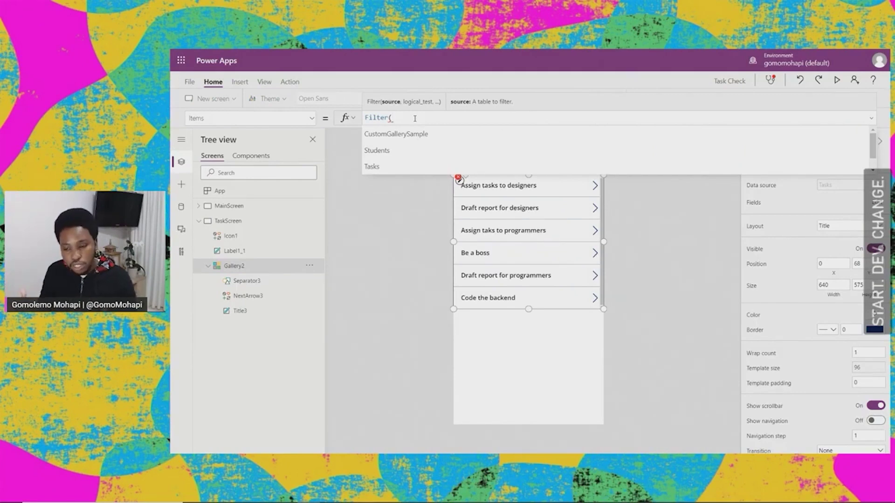
{"action": "type", "text": "Tasks"}
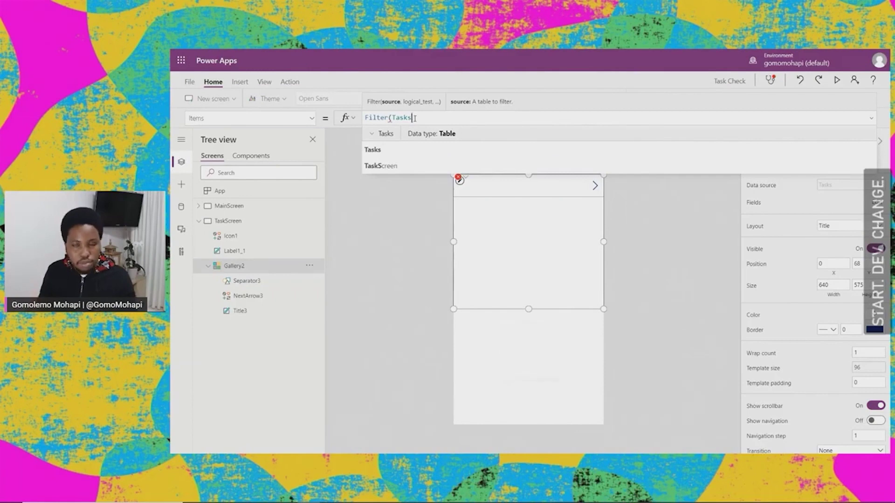
{"action": "type", "text": ","}
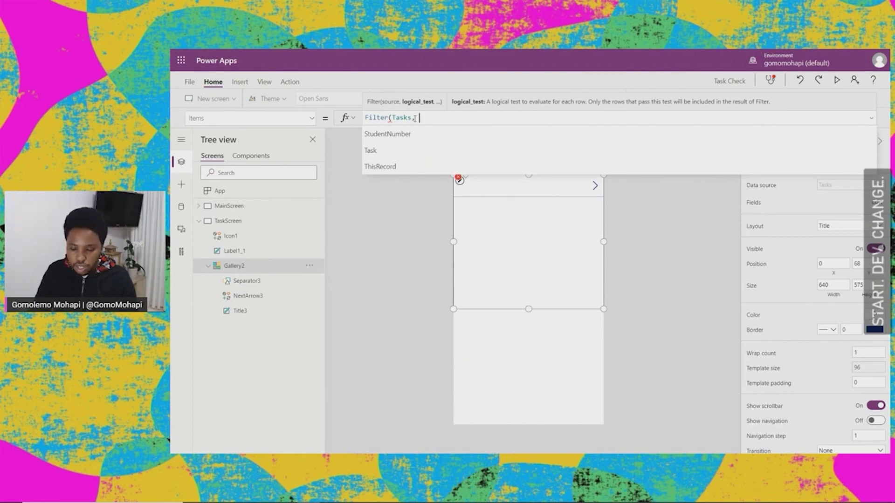
- Complete the task gallery's Filter formula with the condition StudentNumber = StudentsGal.Selected.StudentNumber
{"action": "type", "text": "student"}
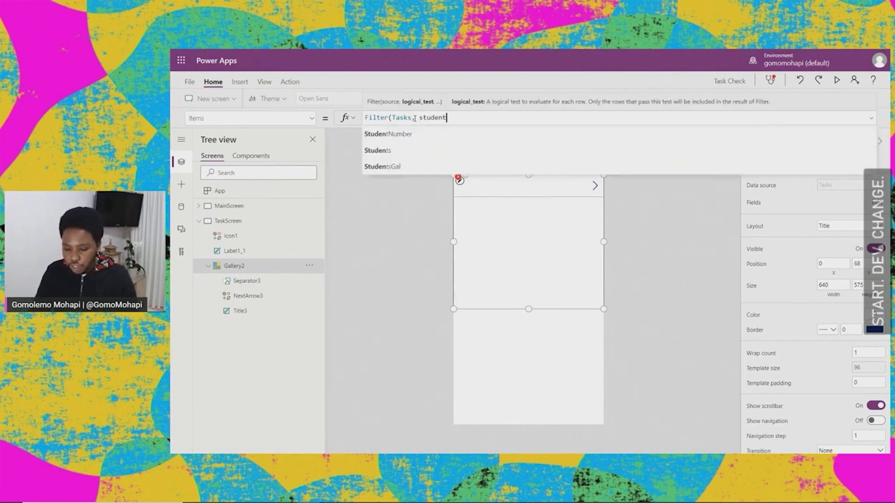
{"action": "key", "text": "Tab"}
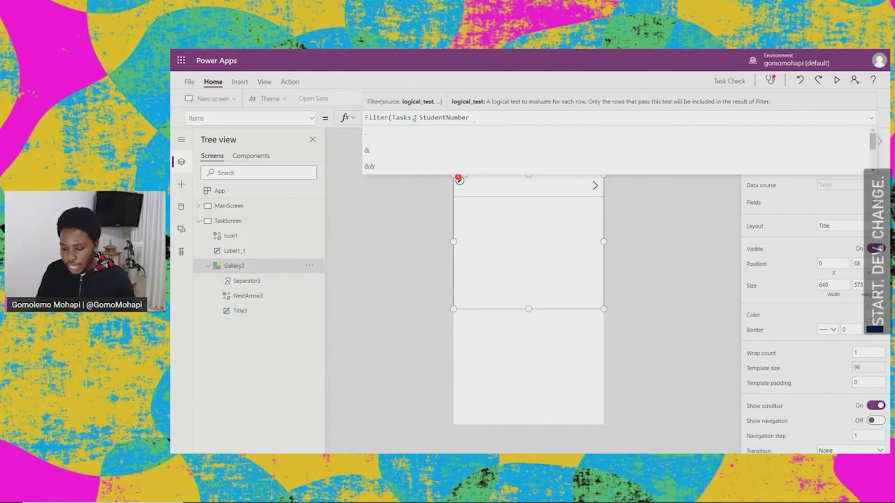
{"action": "type", "text": "="}
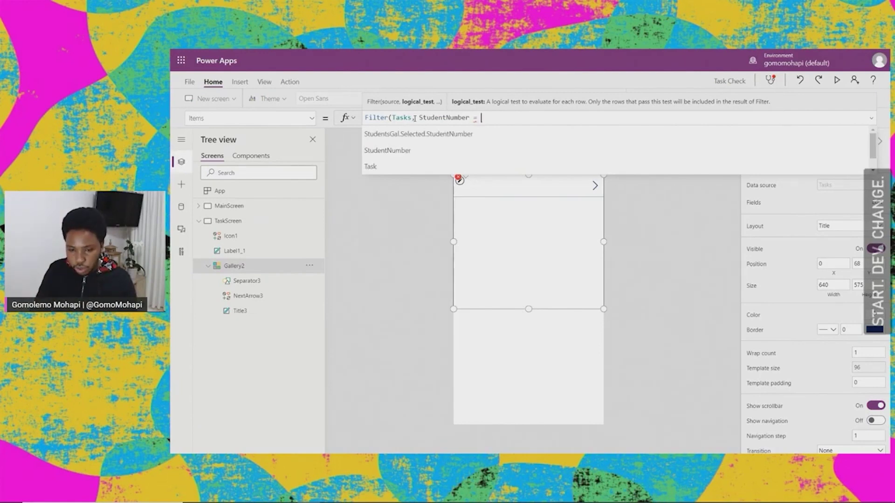
{"action": "type", "text": "Stud"}
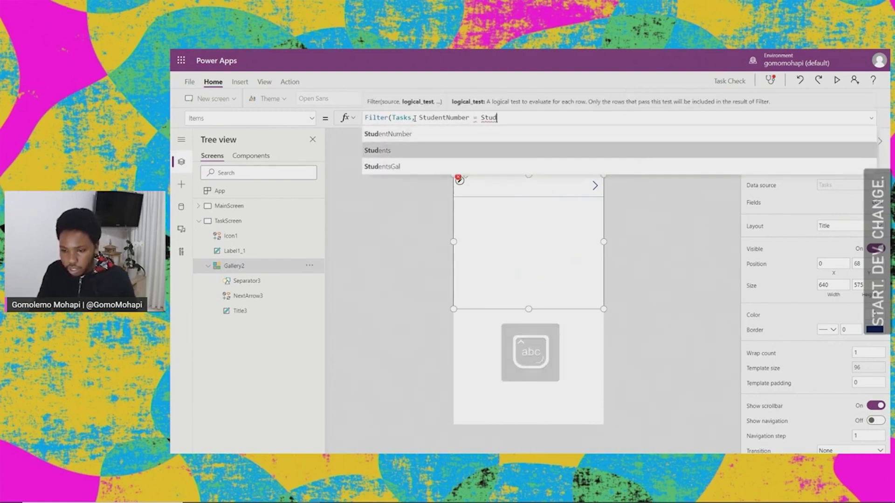
{"action": "type", "text": "entsGal"}
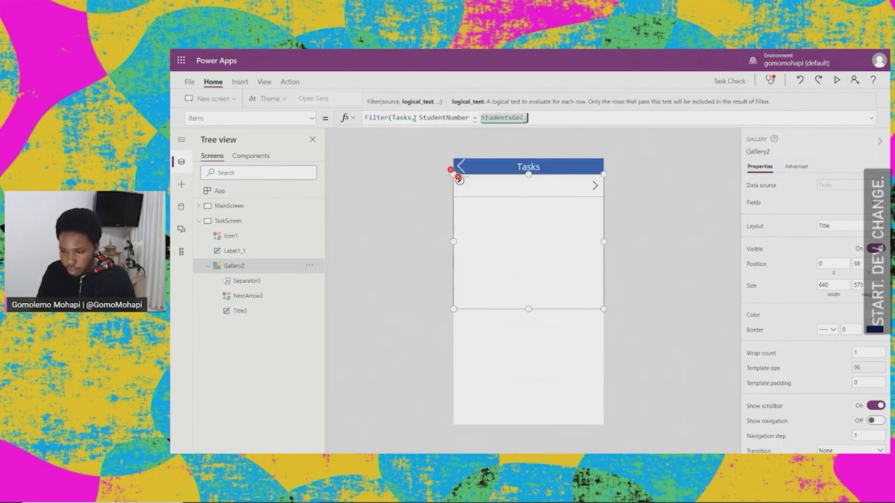
{"action": "type", "text": ".sele"}
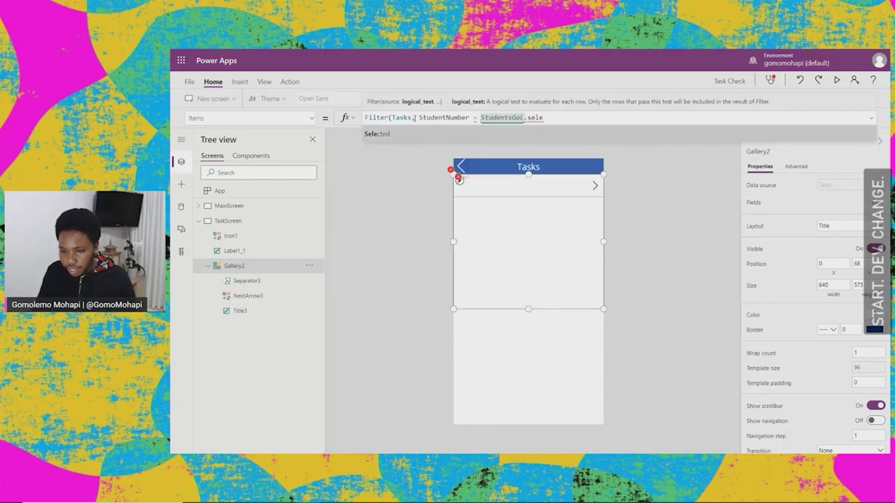
{"action": "key", "text": "Tab"}
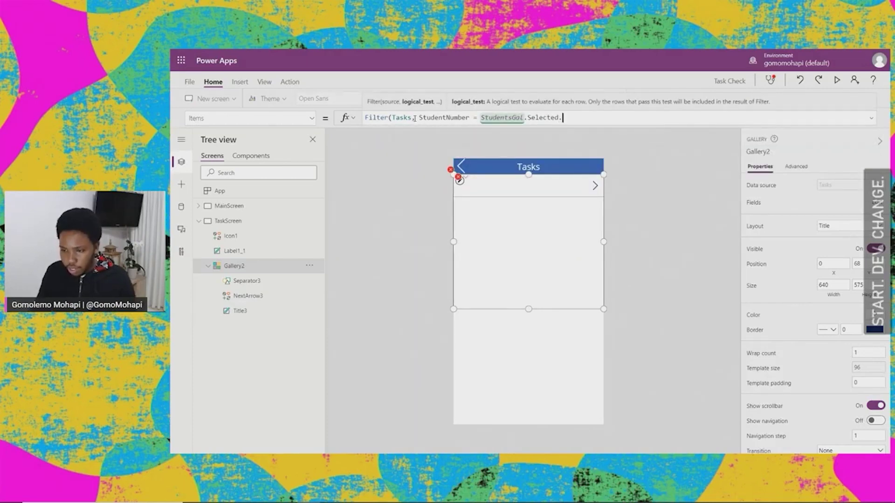
{"action": "key", "text": "Down"}
{"action": "key", "text": "Down"}
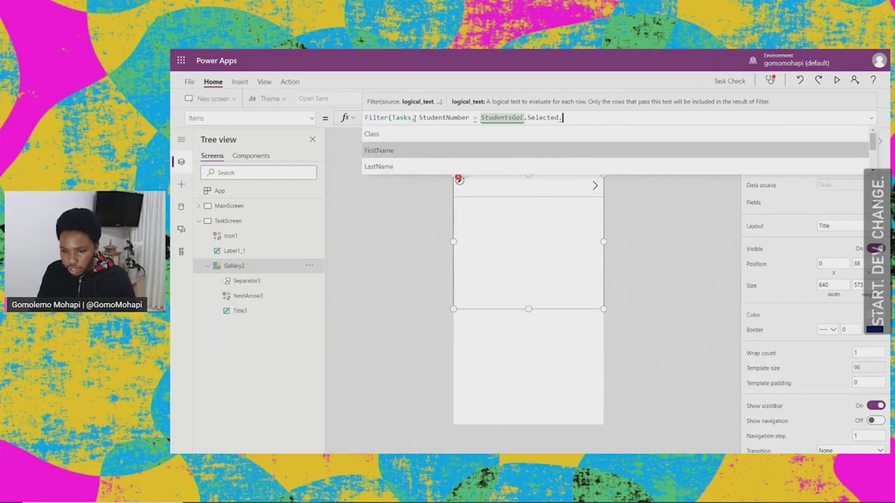
{"action": "key", "text": "Down"}
{"action": "key", "text": "Down"}
{"action": "key", "text": "Down"}
{"action": "key", "text": "Tab"}
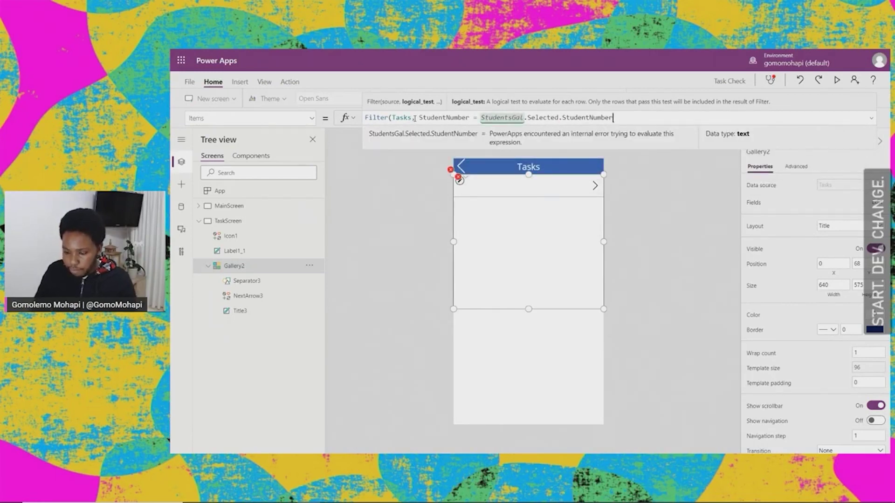
{"action": "type", "text": ")"}
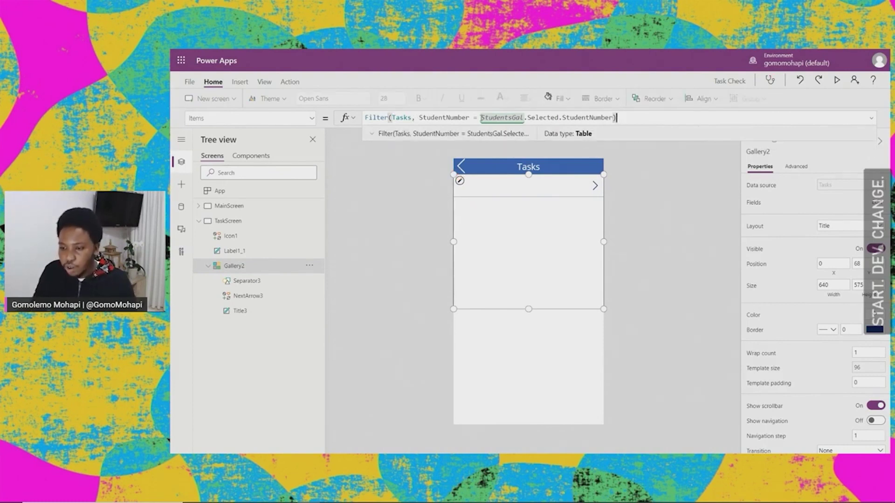
- Inspect the StudentsGal, Selected and StudentNumber parts of the task gallery's filter condition
{"action": "left_click_drag", "start_coordinate": [480, 118], "coordinate": [525, 122]}
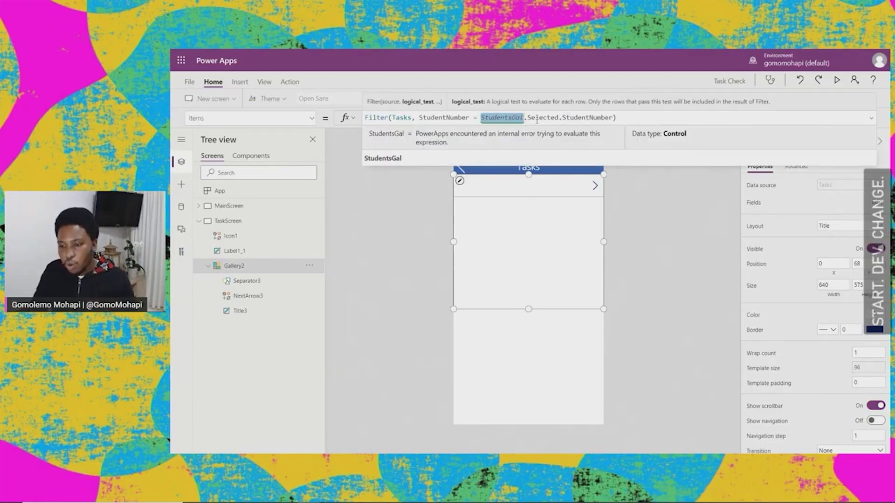
{"action": "left_click", "coordinate": [539, 119]}
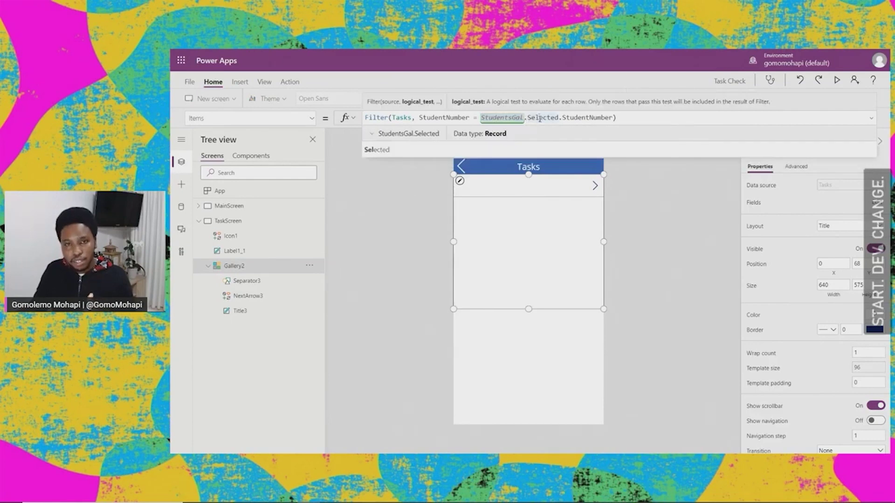
{"action": "left_click", "coordinate": [578, 117]}
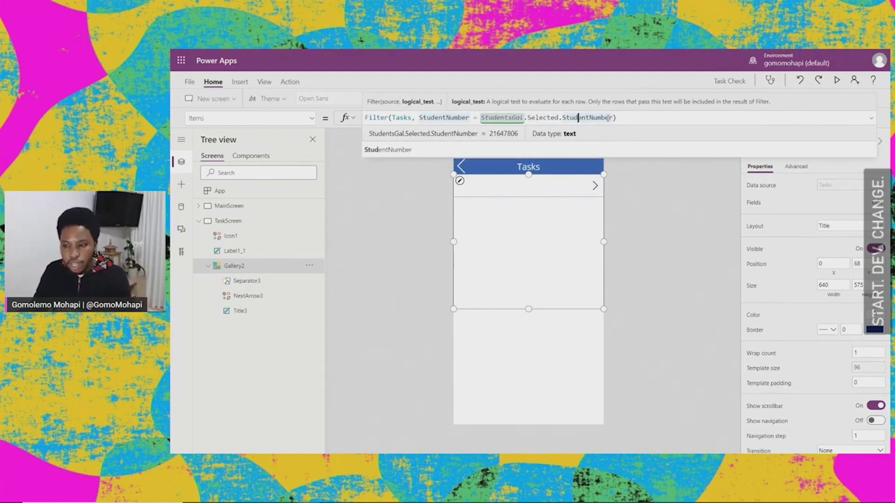
{"action": "left_click", "coordinate": [614, 117]}
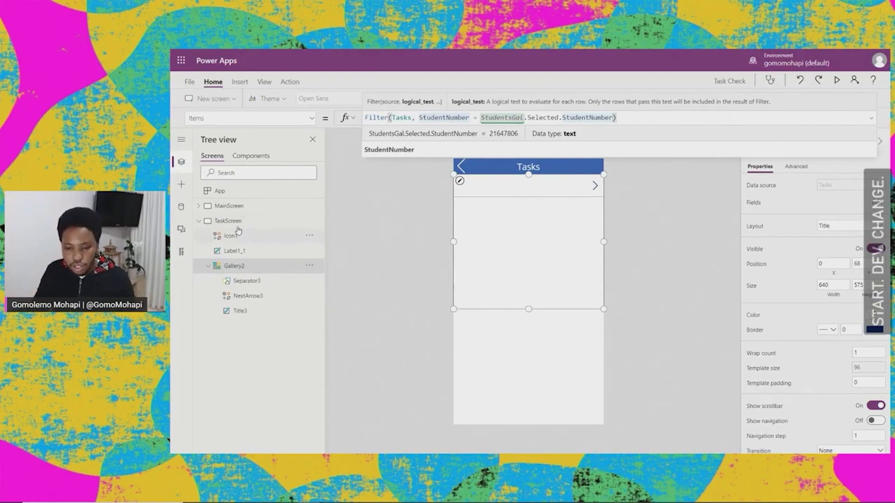
- Preview the app from MainScreen and check the tasks shown for the first Manager and for The Boss
{"action": "left_click", "coordinate": [230, 208]}
{"action": "left_click", "coordinate": [198, 222]}
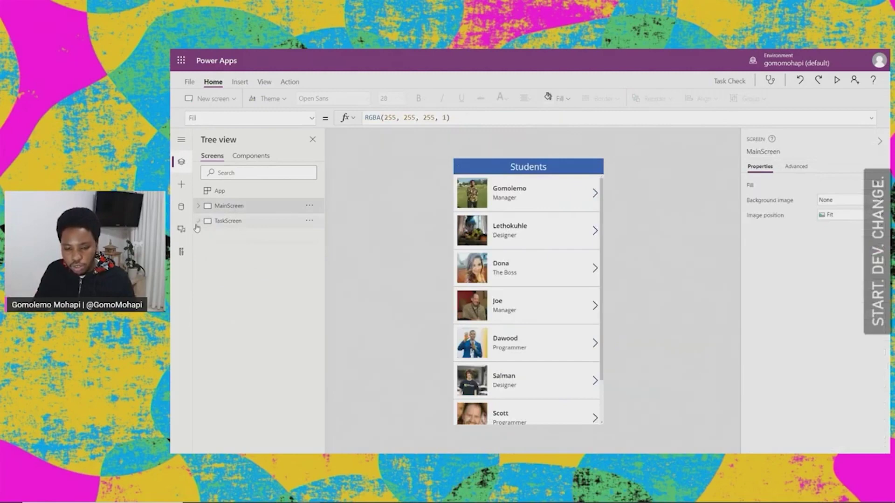
{"action": "left_click", "coordinate": [837, 82]}
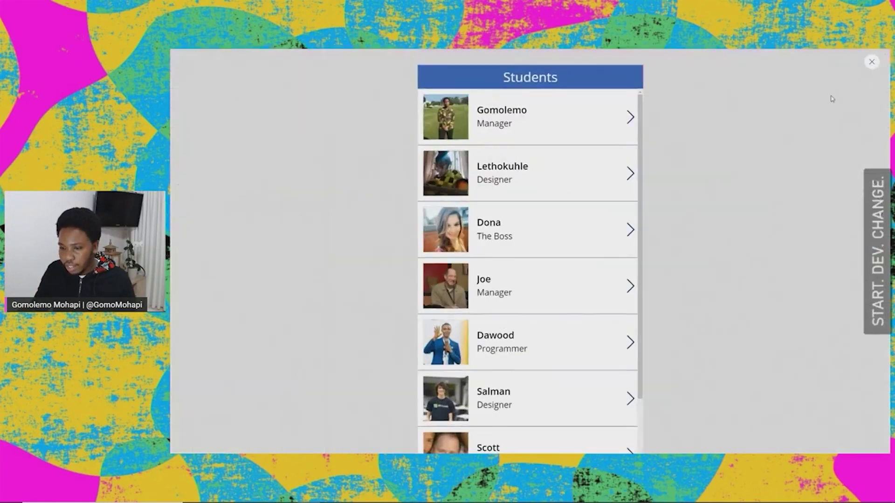
{"action": "left_click", "coordinate": [630, 119]}
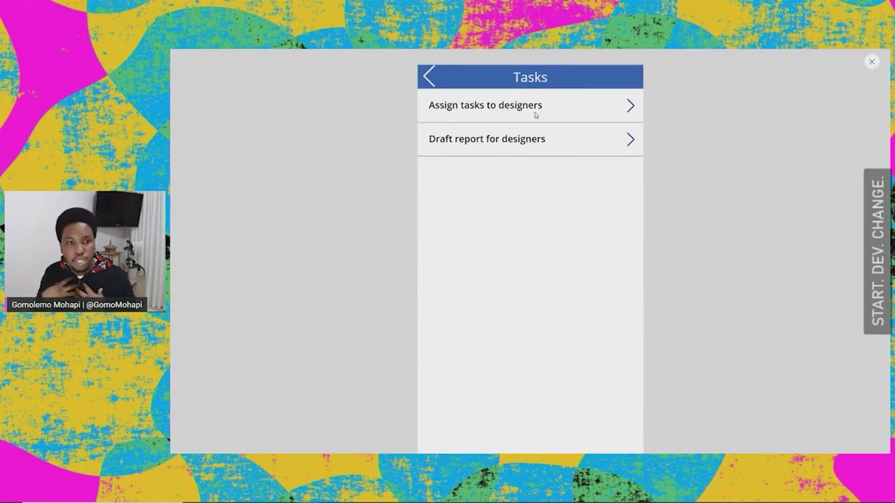
{"action": "left_click", "coordinate": [429, 77]}
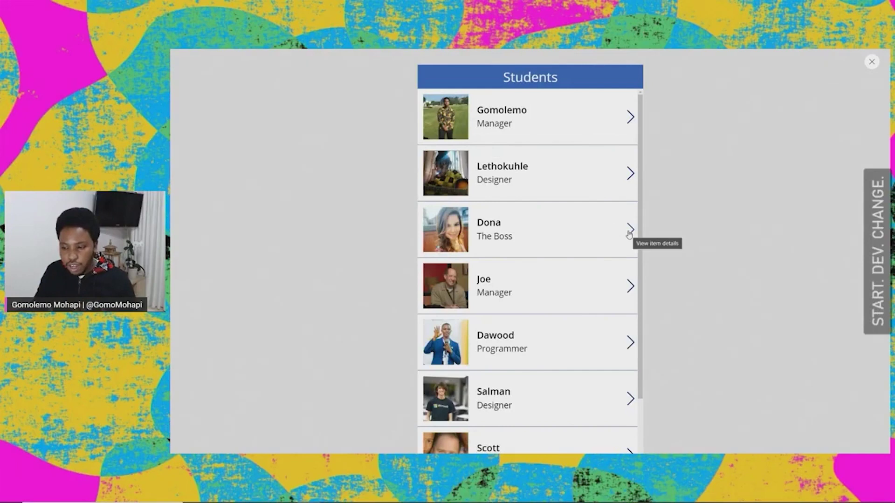
{"action": "left_click", "coordinate": [628, 231]}
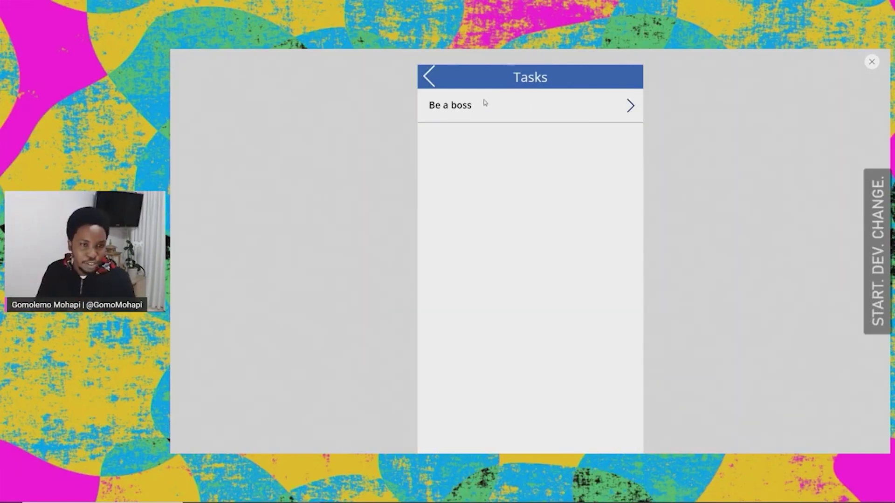
{"action": "left_click", "coordinate": [431, 78]}
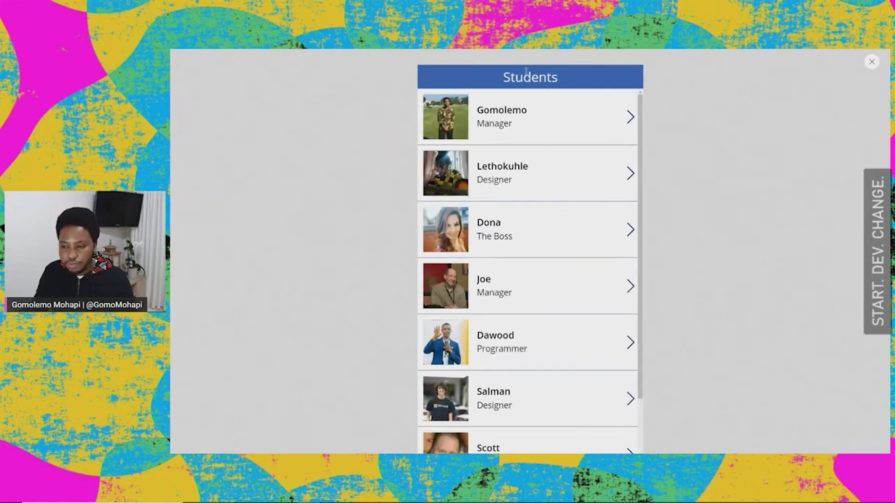
{"action": "left_click", "coordinate": [871, 62]}
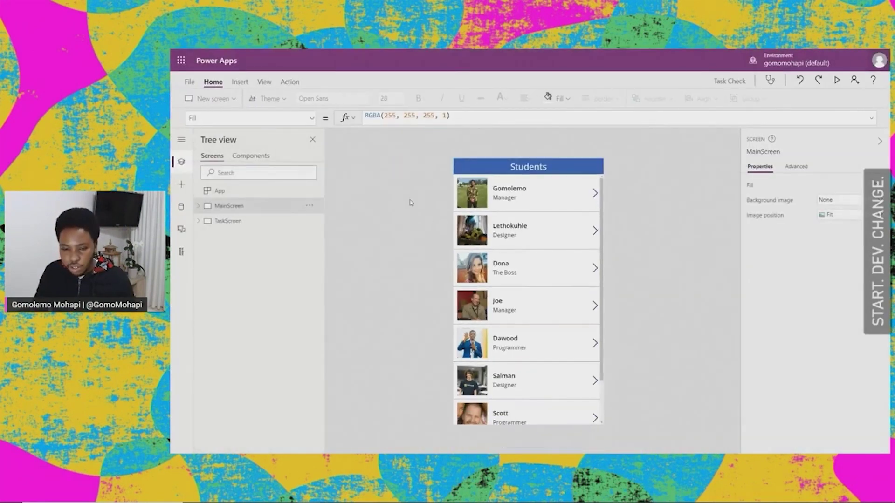
- Rename the gallery on TaskScreen to TaskGallery and collapse TaskScreen in the tree
{"action": "left_click", "coordinate": [199, 222]}
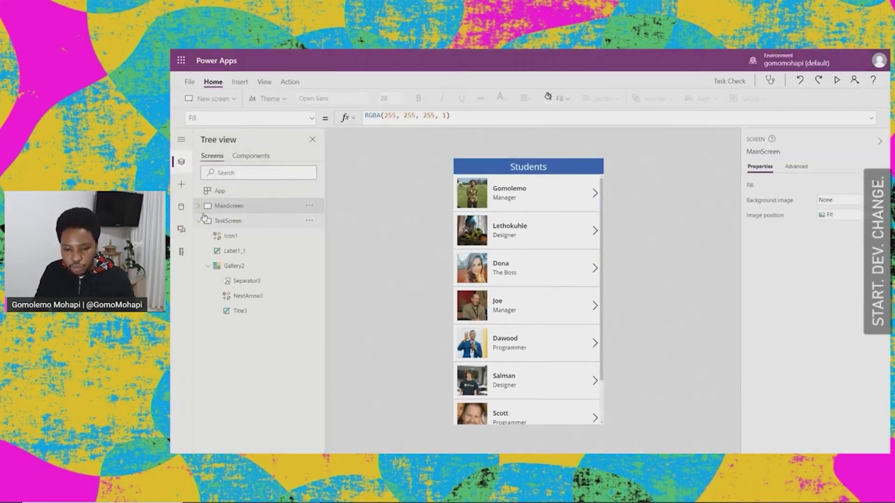
{"action": "left_click", "coordinate": [235, 266]}
{"action": "left_click", "coordinate": [308, 265]}
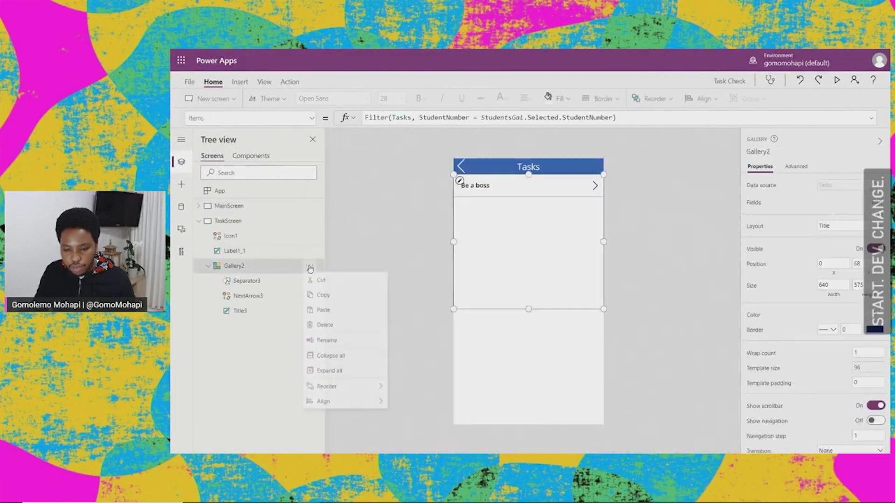
{"action": "left_click", "coordinate": [326, 342]}
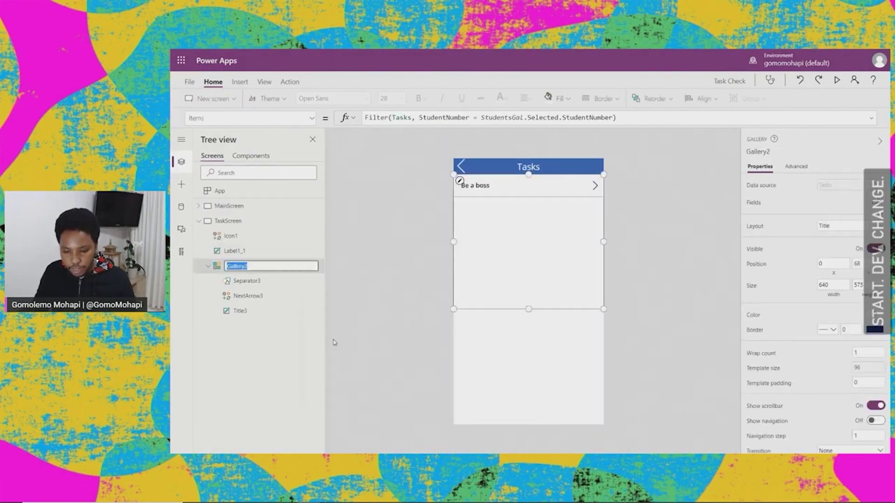
{"action": "type", "text": "Tas"}
{"action": "type", "text": "TaskGa"}
{"action": "key", "text": "Return"}
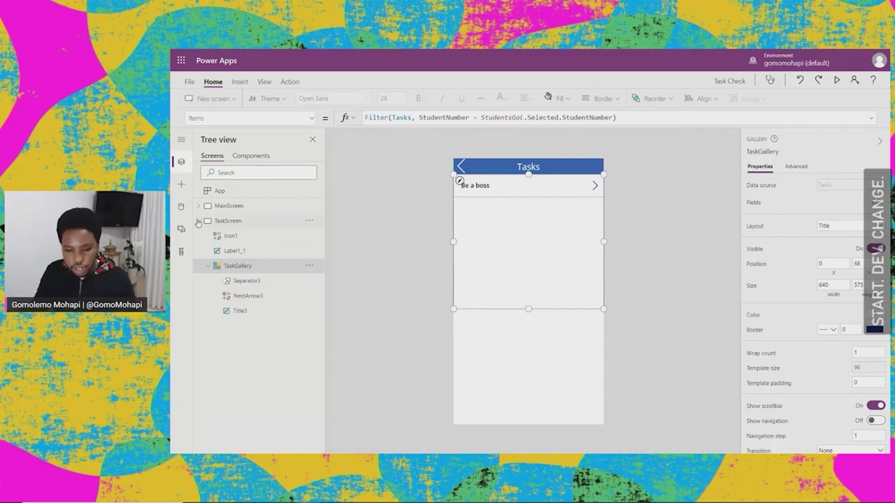
{"action": "left_click", "coordinate": [198, 221]}
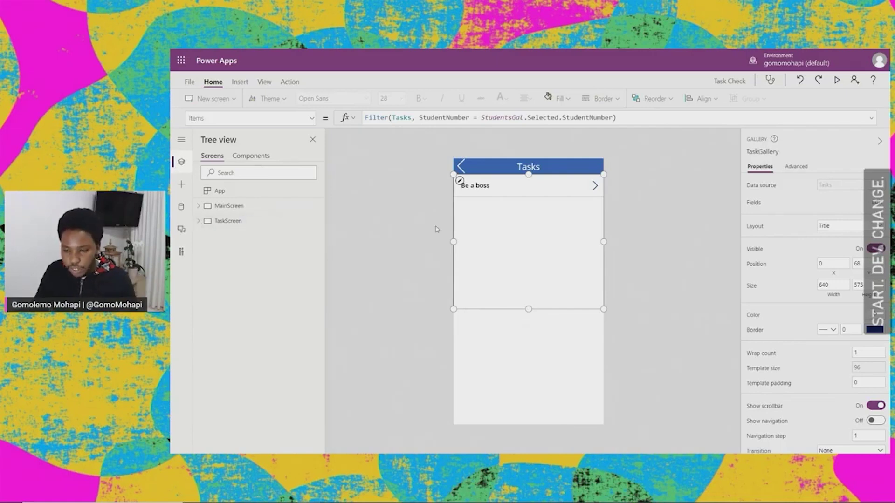
{"action": "left_click", "coordinate": [537, 343]}
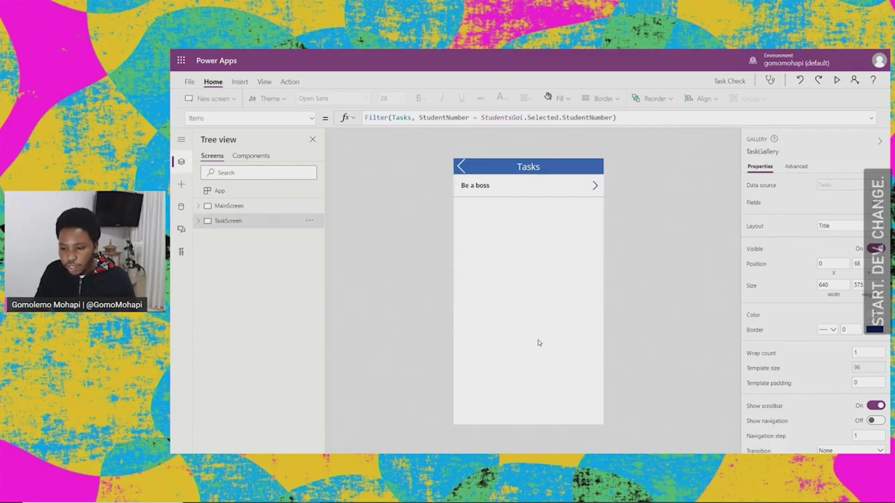
- Change the TaskScreen header label's Text formula to "Tasks for " followed by the & operator
{"action": "left_click", "coordinate": [534, 168]}
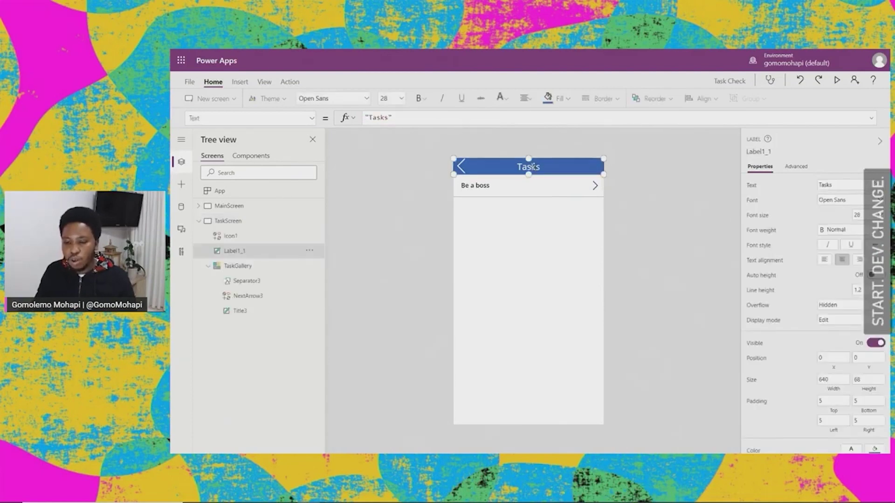
{"action": "double_click", "coordinate": [537, 168]}
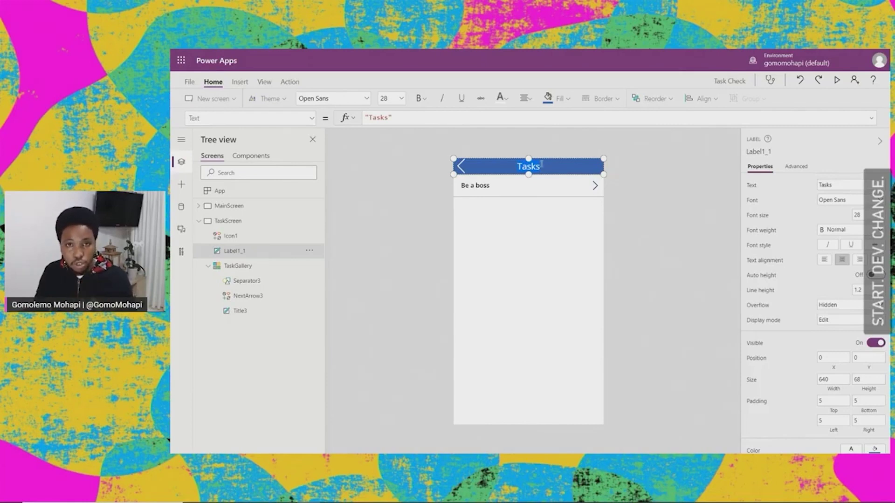
{"action": "left_click", "coordinate": [644, 196]}
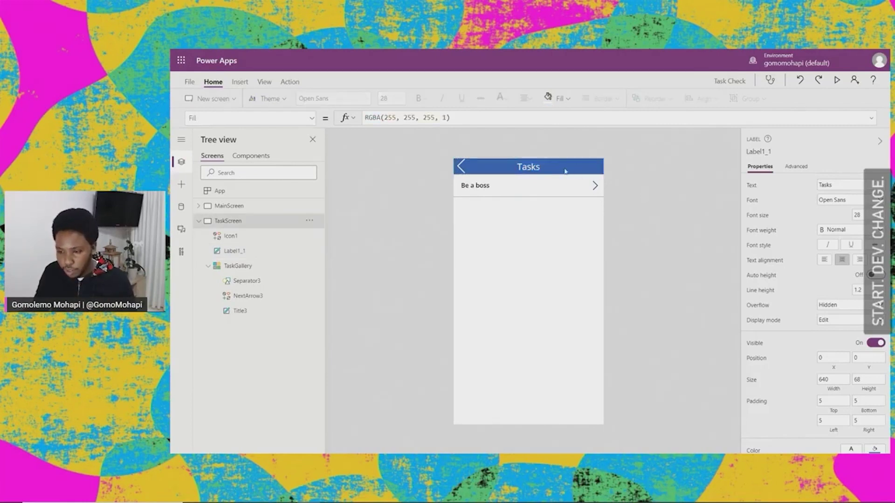
{"action": "left_click", "coordinate": [532, 167]}
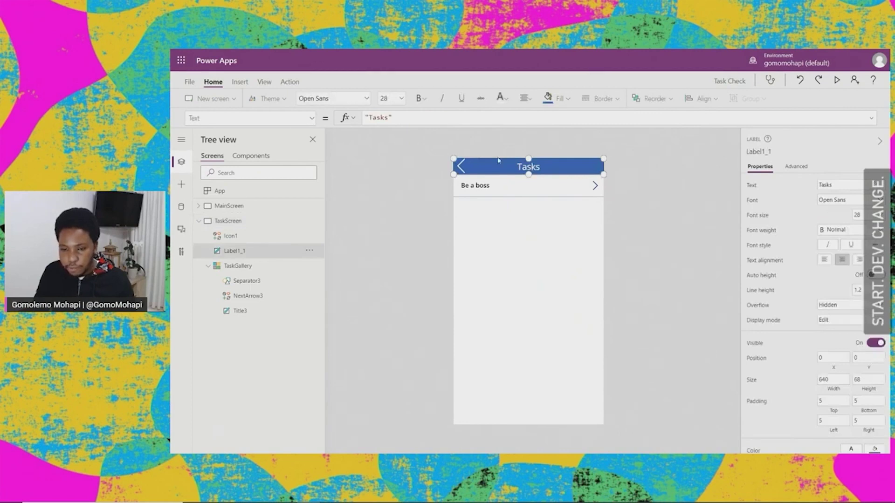
{"action": "left_click", "coordinate": [390, 118]}
{"action": "type", "text": "for"}
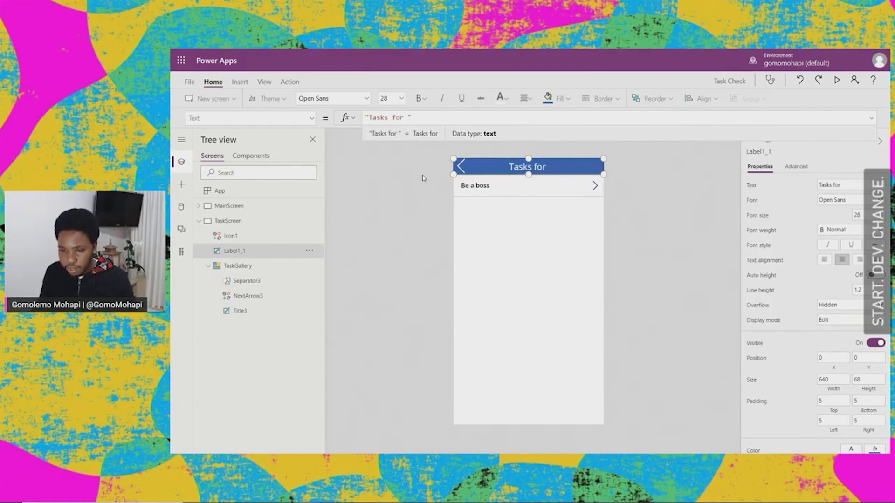
{"action": "key", "text": "Right"}
{"action": "type", "text": "&"}
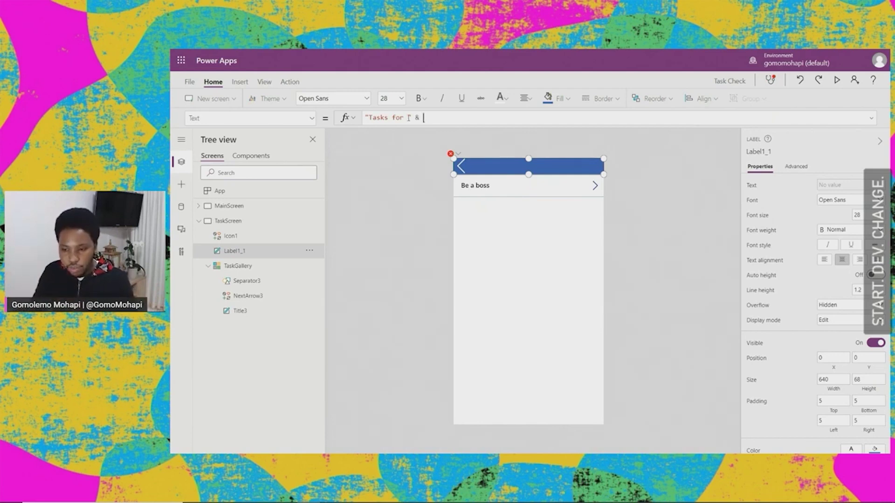
{"action": "left_click_drag", "start_coordinate": [408, 117], "coordinate": [340, 118]}
{"action": "left_click", "coordinate": [377, 118]}
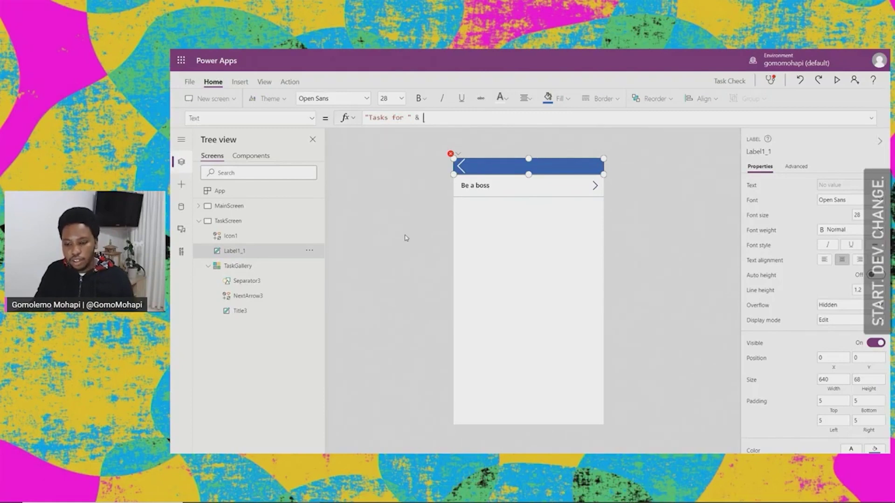
- Append StudentsGal.Selected.FirstName and a closing parenthesis to the TaskScreen header label's Text formula
{"action": "type", "text": "Stud"}
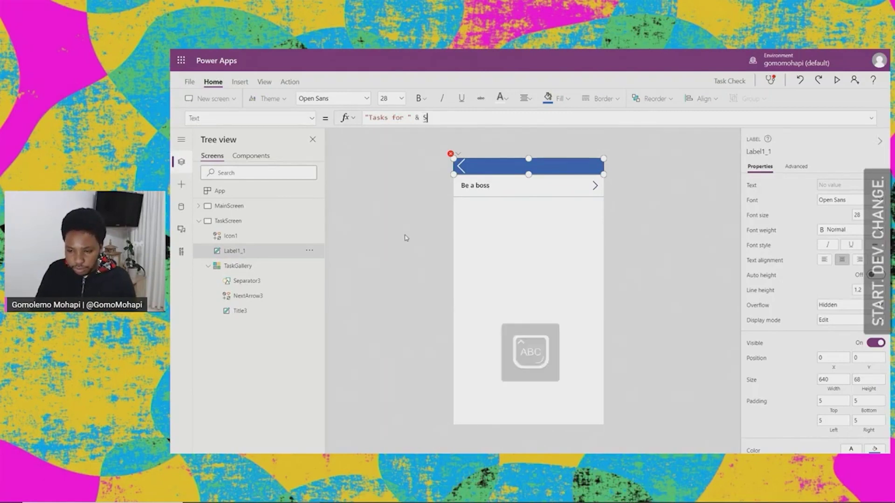
{"action": "key", "text": "Down"}
{"action": "key", "text": "Down"}
{"action": "key", "text": "Tab"}
{"action": "type", "text": ".sel"}
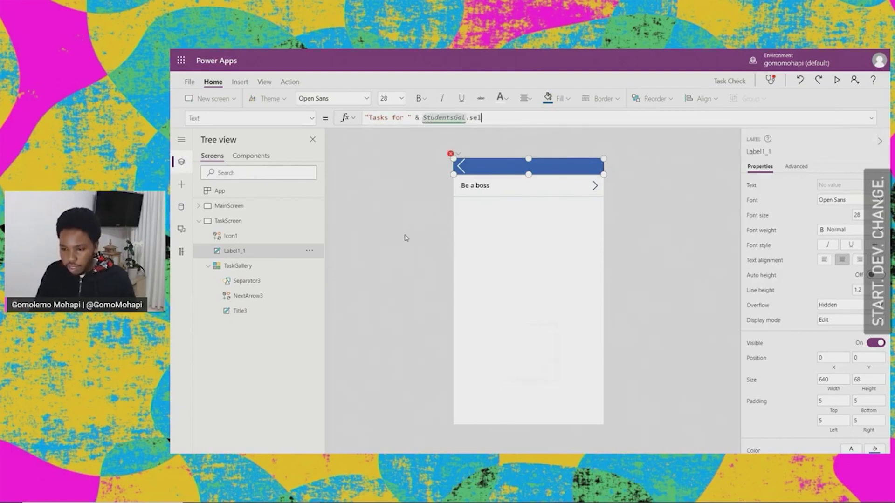
{"action": "key", "text": "Tab"}
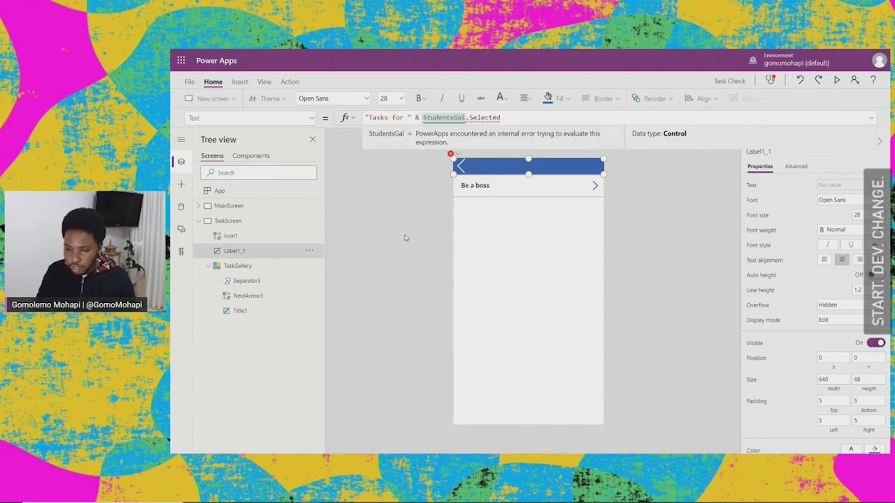
{"action": "type", "text": "."}
{"action": "type", "text": "Fir"}
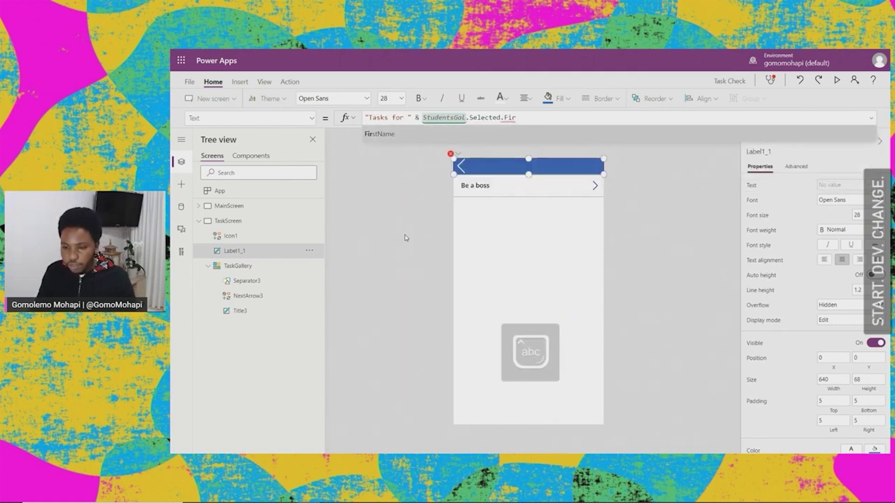
{"action": "key", "text": "Tab"}
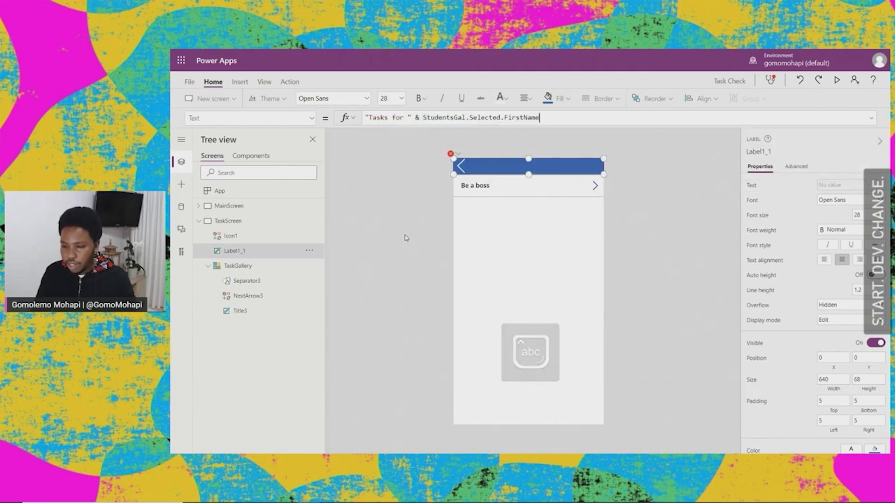
{"action": "type", "text": ")"}
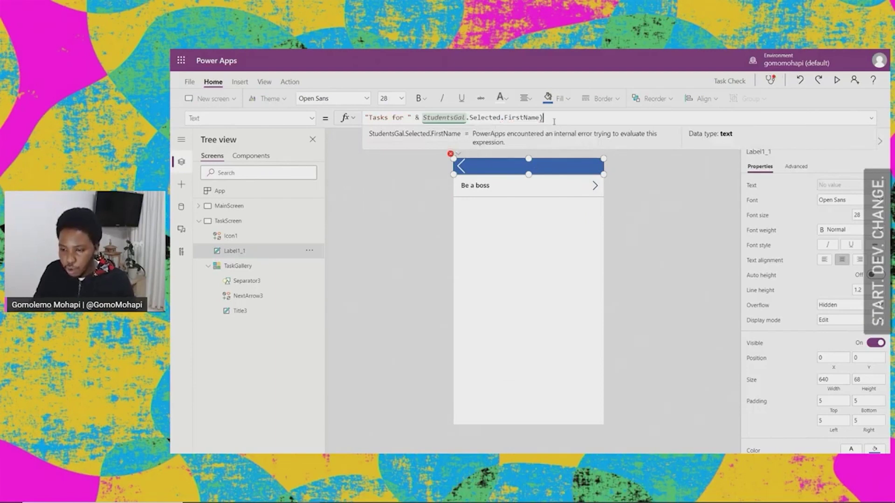
- Try to fix the header label's formula by deleting the FirstName field and entering FirstName again
{"action": "left_click", "coordinate": [625, 190]}
{"action": "left_click", "coordinate": [527, 163]}
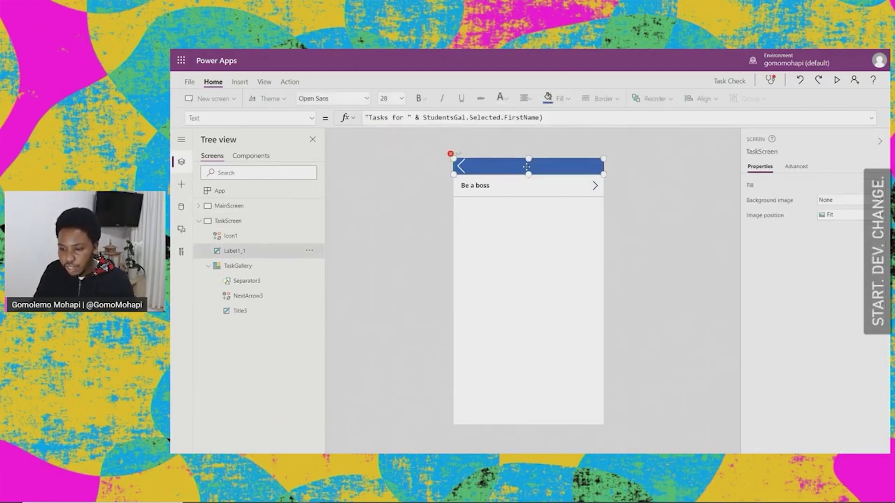
{"action": "double_click", "coordinate": [522, 117]}
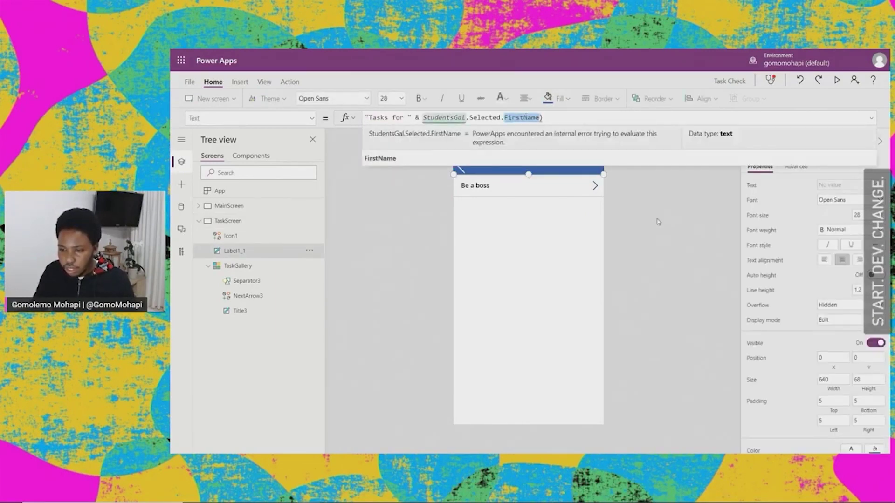
{"action": "key", "text": "BackSpace"}
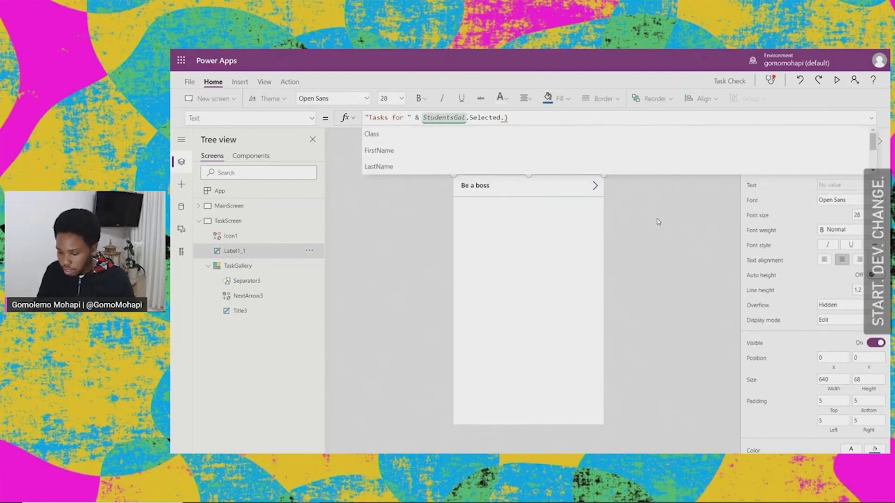
{"action": "type", "text": "Class"}
{"action": "key", "text": "BackSpace"}
{"action": "key", "text": "BackSpace"}
{"action": "key", "text": "BackSpace"}
{"action": "key", "text": "BackSpace"}
{"action": "key", "text": "BackSpace"}
{"action": "type", "text": "Firest"}
{"action": "key", "text": "BackSpace"}
{"action": "key", "text": "BackSpace"}
{"action": "key", "text": "BackSpace"}
{"action": "type", "text": "st"}
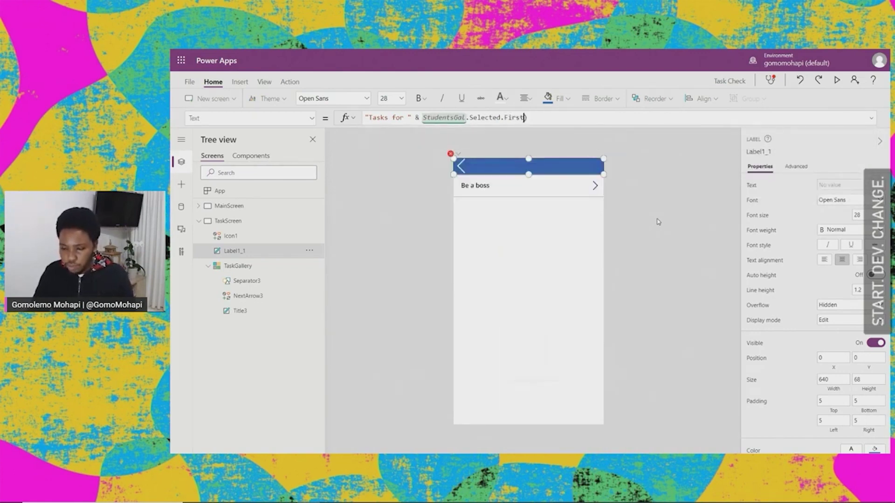
{"action": "type", "text": "Name"}
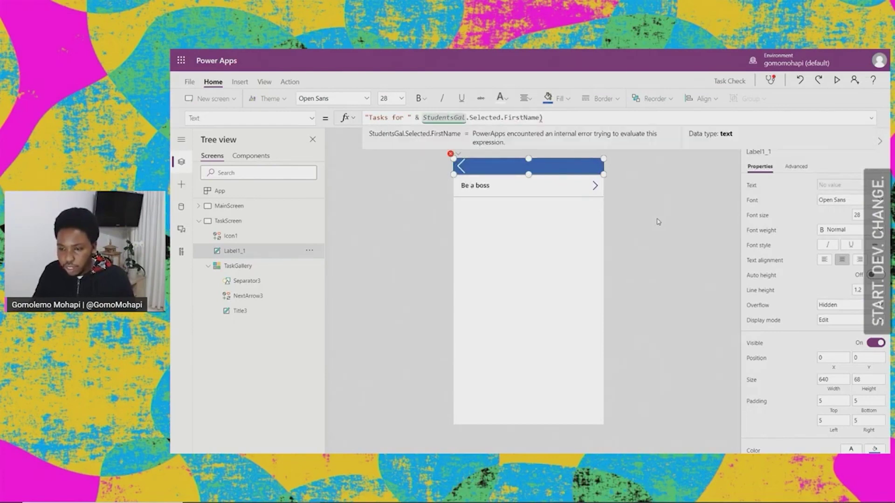
{"action": "left_click", "coordinate": [684, 226]}
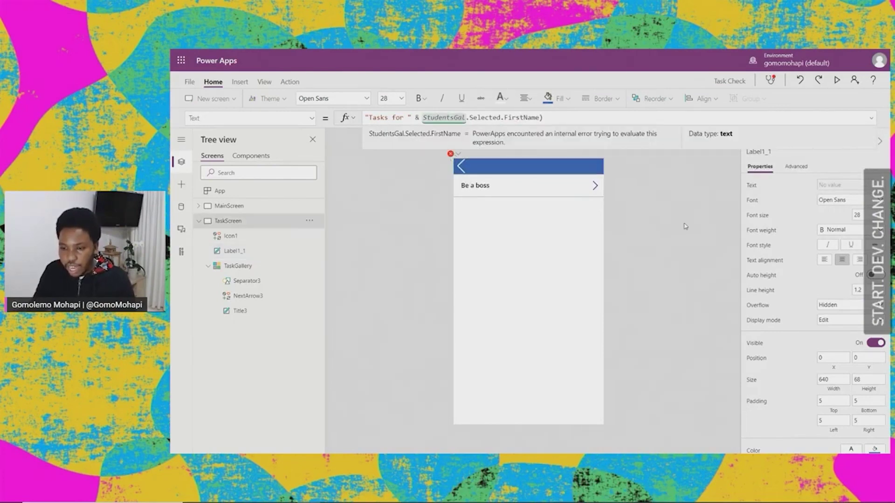
- Preview the app from MainScreen and check the task header for the first Manager
{"action": "left_click", "coordinate": [227, 208]}
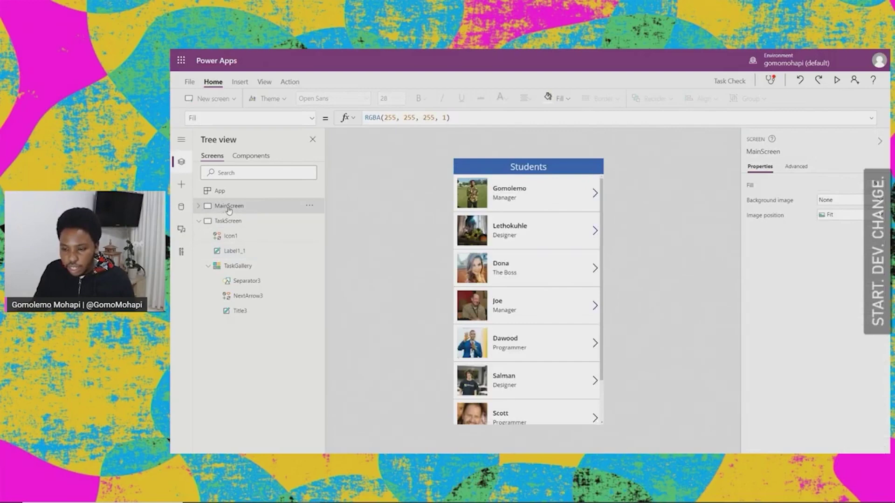
{"action": "left_click", "coordinate": [837, 79]}
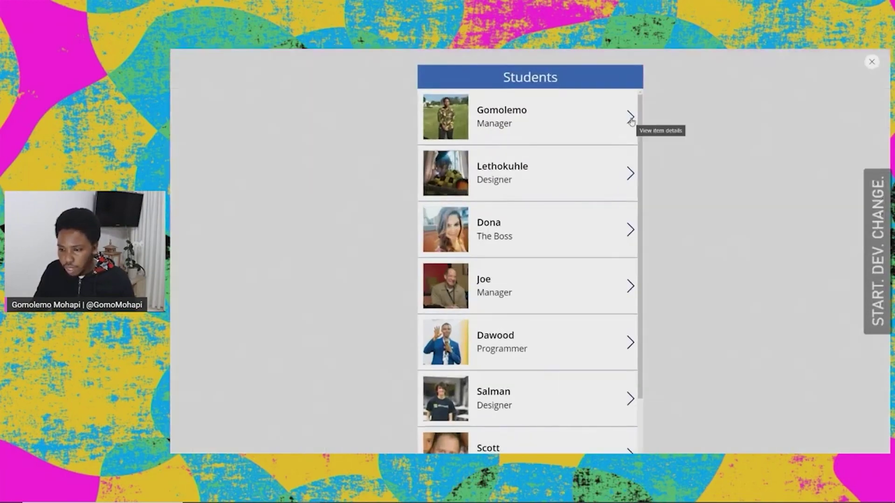
{"action": "left_click", "coordinate": [630, 117]}
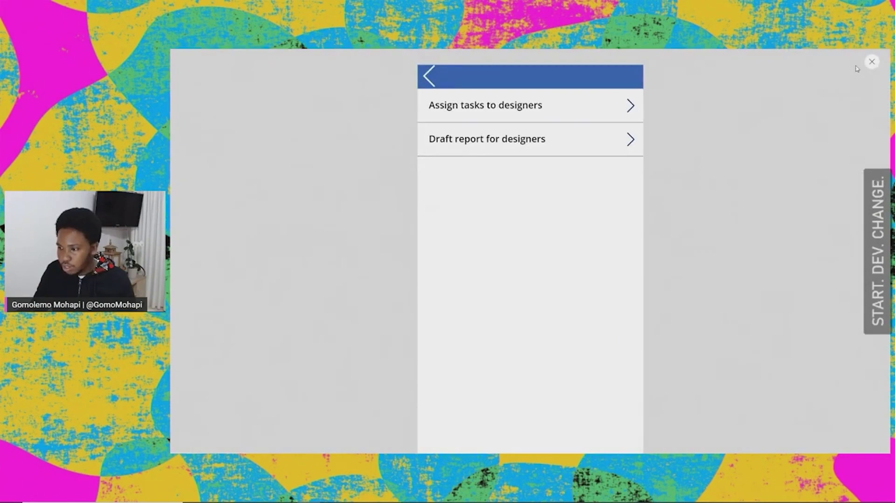
{"action": "left_click", "coordinate": [871, 61]}
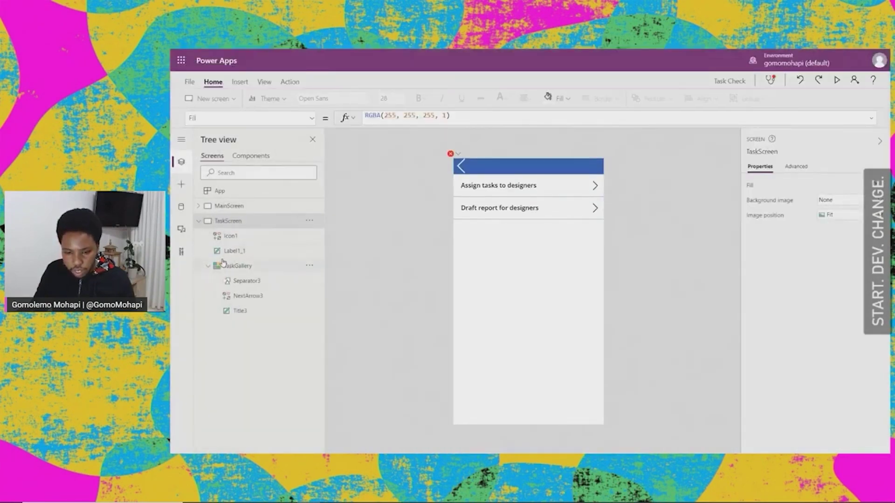
- Remove the stray closing parenthesis from the end of the TaskScreen header label's Text formula
{"action": "left_click", "coordinate": [199, 221]}
{"action": "left_click", "coordinate": [510, 167]}
{"action": "left_click", "coordinate": [524, 118]}
{"action": "left_click", "coordinate": [455, 118]}
{"action": "left_click", "coordinate": [566, 119]}
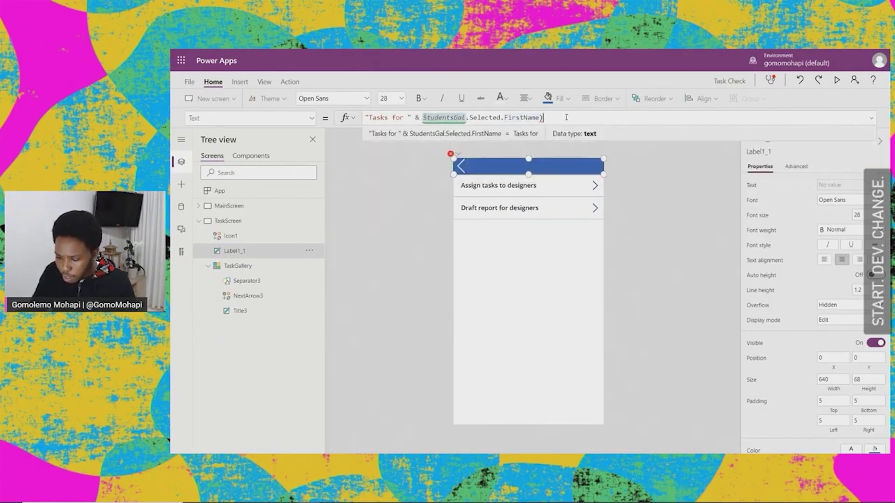
{"action": "key", "text": "BackSpace"}
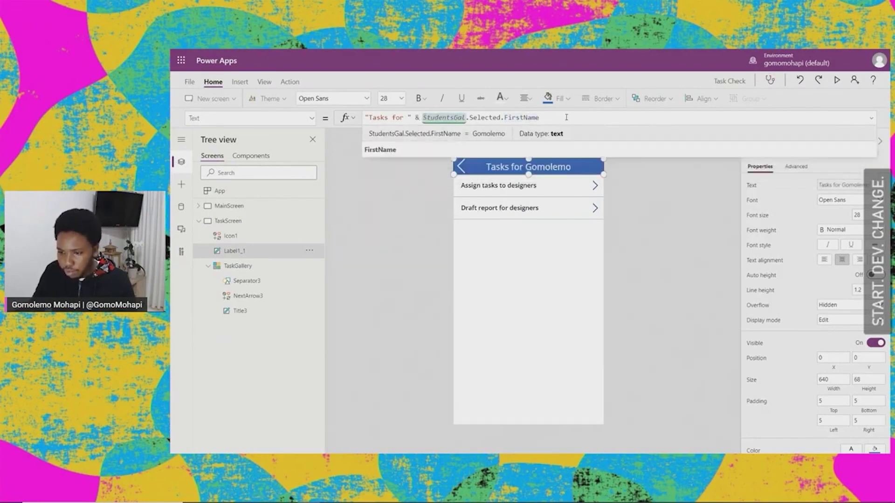
{"action": "left_click", "coordinate": [649, 219]}
- Preview the app and check the task header and tasks for the first Manager, The Boss and the second Manager
{"action": "left_click", "coordinate": [837, 80]}
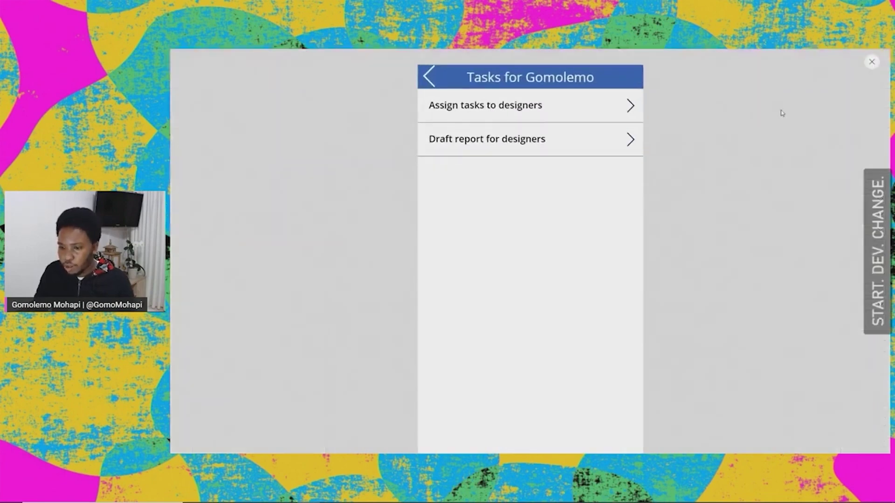
{"action": "left_click", "coordinate": [428, 79]}
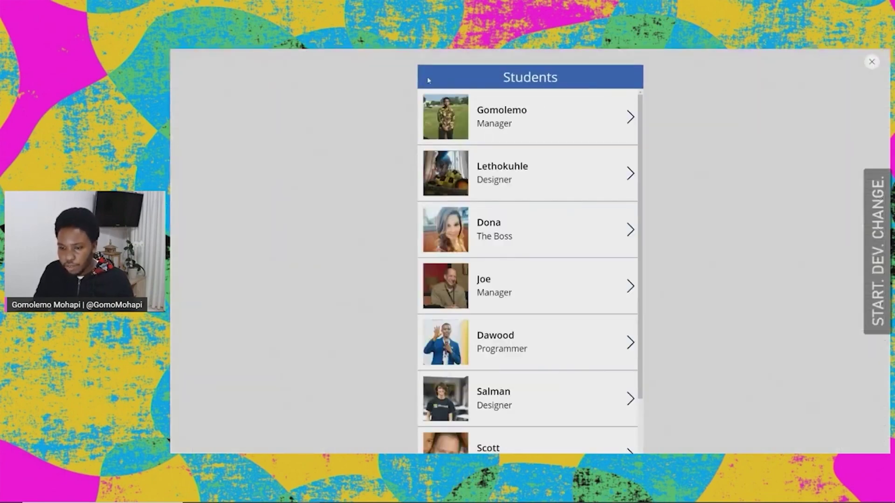
{"action": "left_click", "coordinate": [629, 229]}
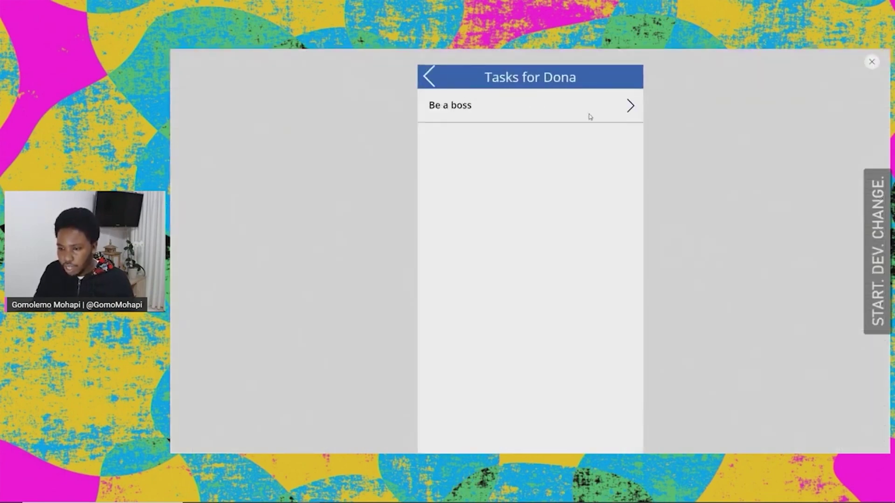
{"action": "left_click", "coordinate": [429, 80]}
{"action": "left_click", "coordinate": [630, 285]}
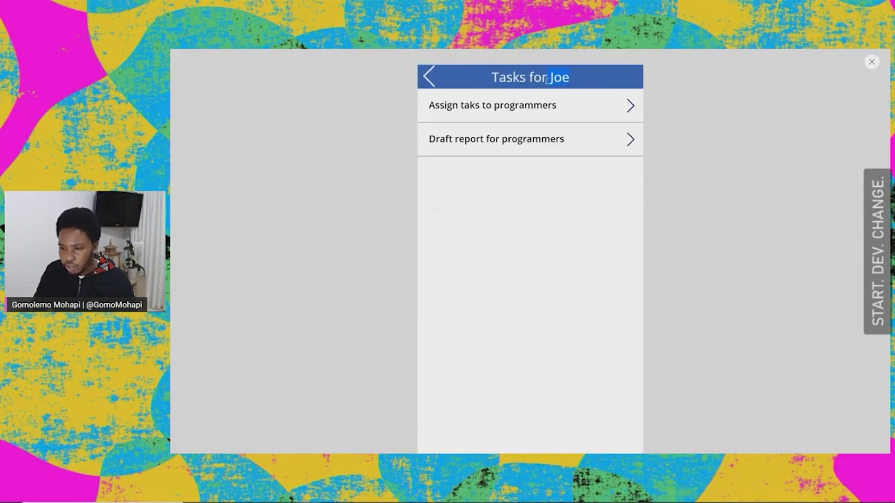
- Close the app preview and return to TaskScreen in the editor
{"action": "left_click", "coordinate": [872, 62]}
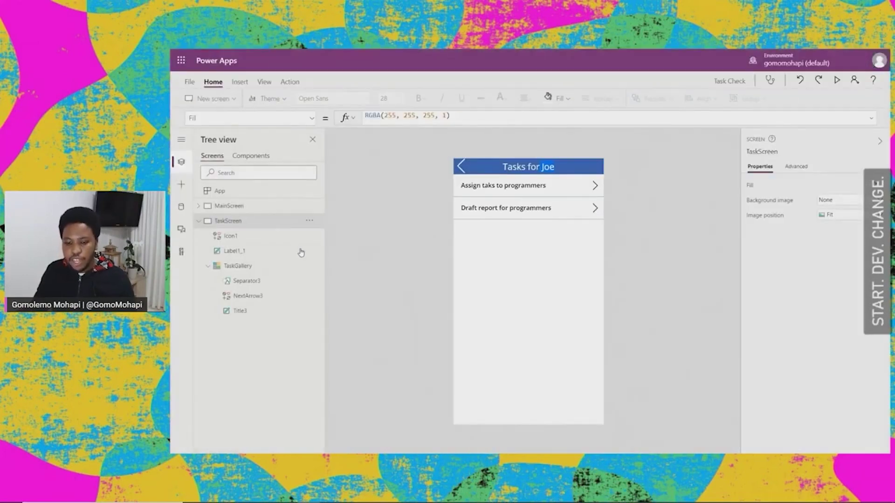
{"action": "left_click", "coordinate": [200, 221]}
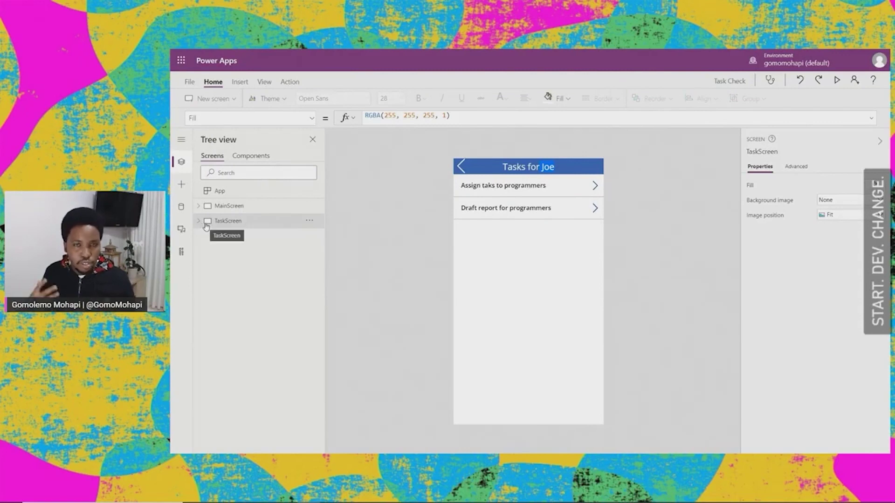
{"action": "left_click", "coordinate": [524, 242]}
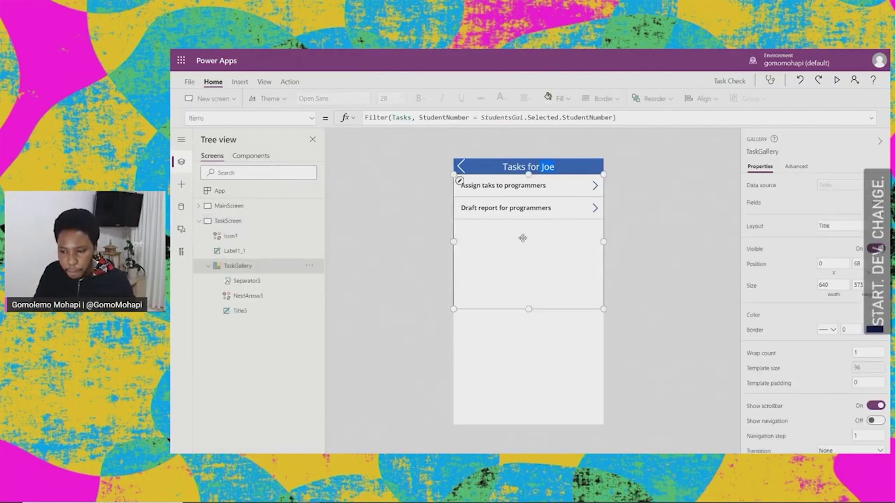
{"action": "left_click", "coordinate": [559, 368]}
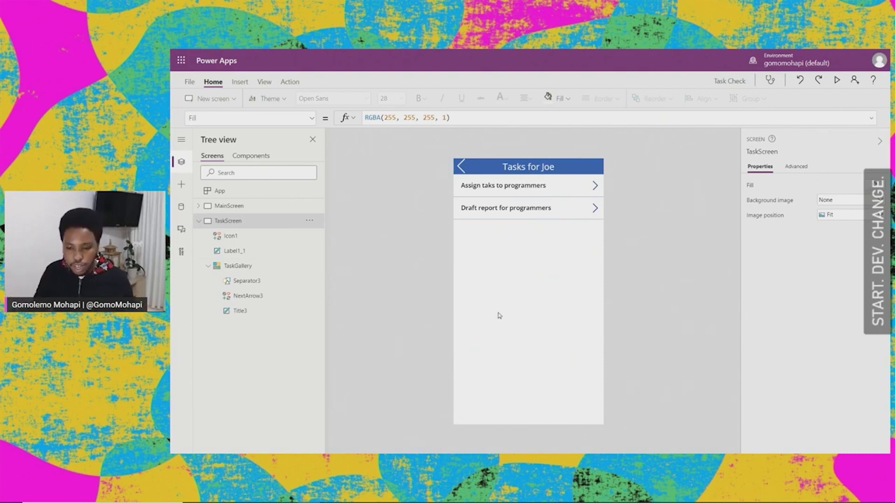
{"action": "left_click", "coordinate": [500, 243]}
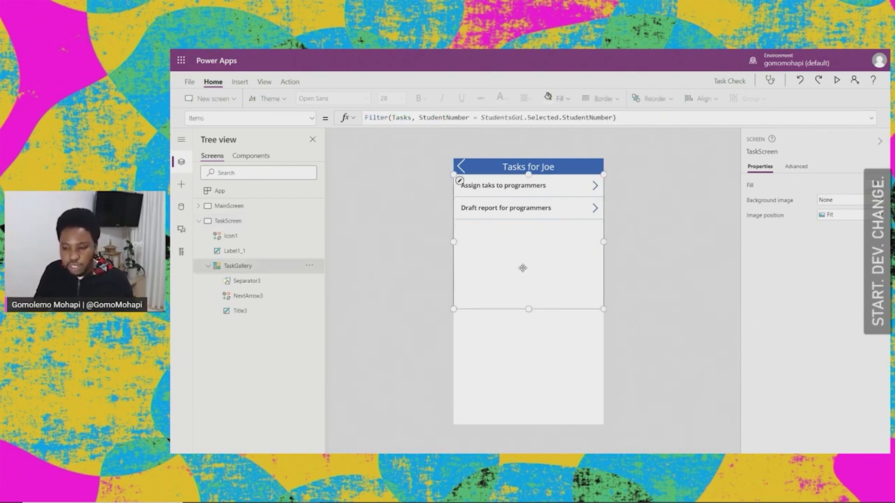
{"action": "left_click", "coordinate": [198, 221]}
{"action": "left_click", "coordinate": [536, 361]}
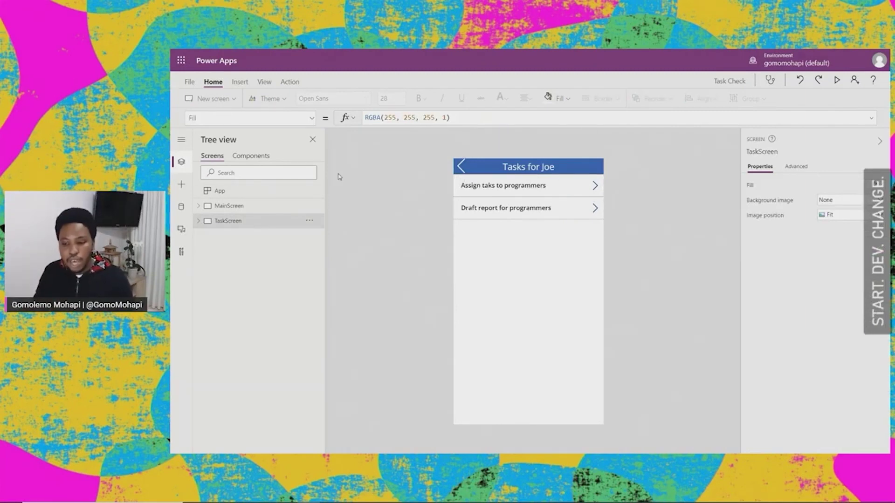
- Add a button labelled New Task to TaskScreen, centred below the task gallery at about X 180, Y 686
{"action": "left_click", "coordinate": [241, 83]}
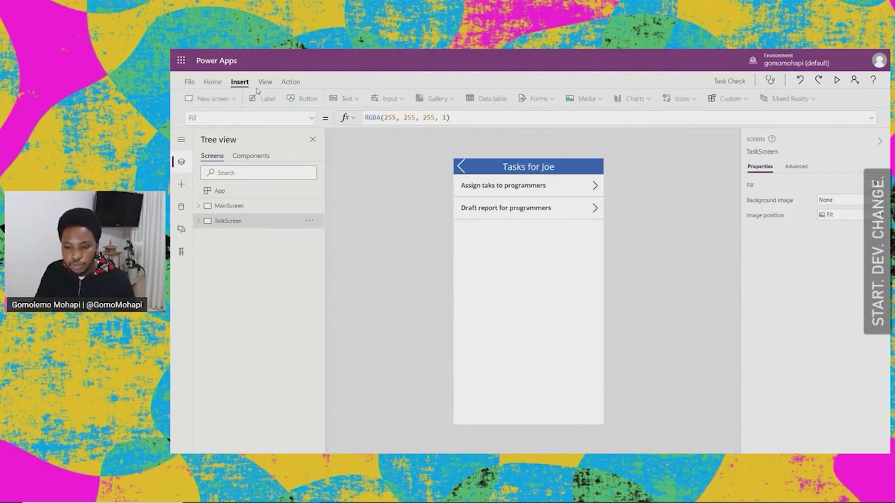
{"action": "left_click", "coordinate": [307, 100]}
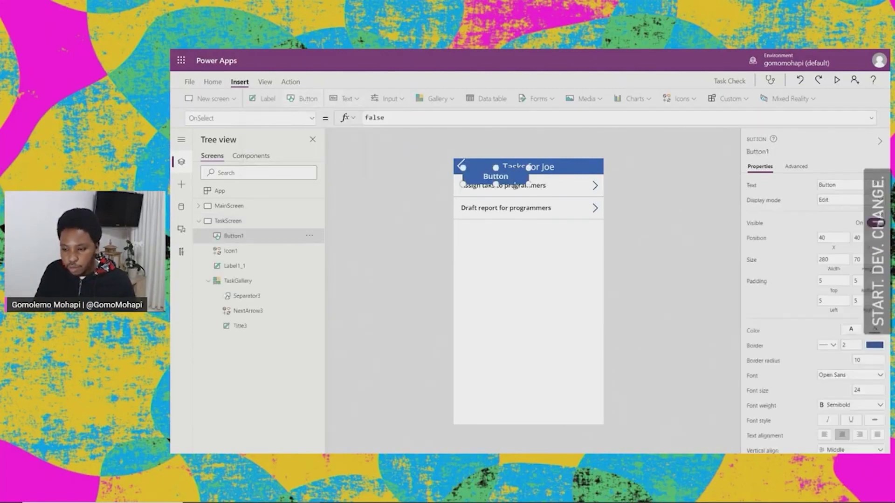
{"action": "left_click_drag", "start_coordinate": [507, 197], "coordinate": [536, 331]}
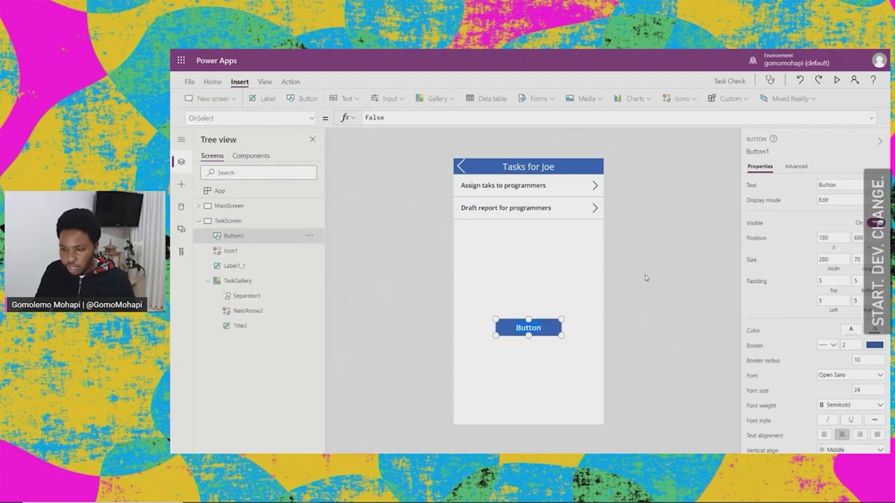
{"action": "type", "text": "New Task"}
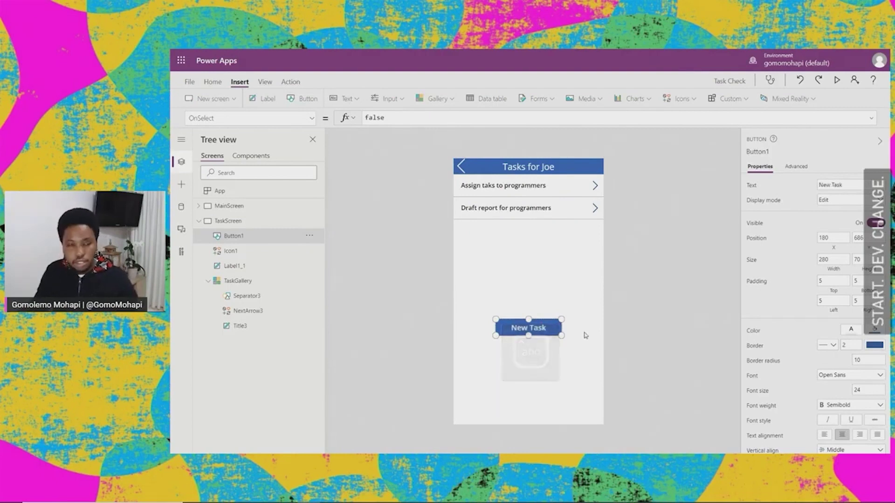
{"action": "left_click", "coordinate": [571, 354]}
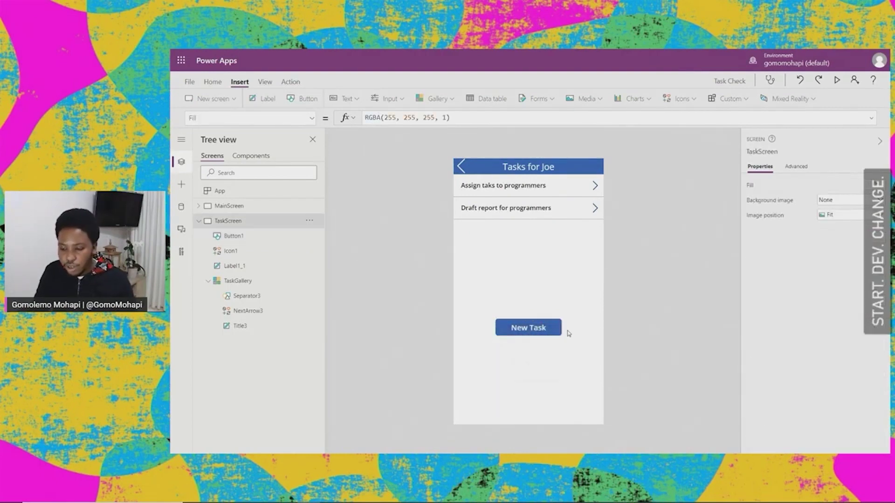
{"action": "left_click", "coordinate": [526, 327]}
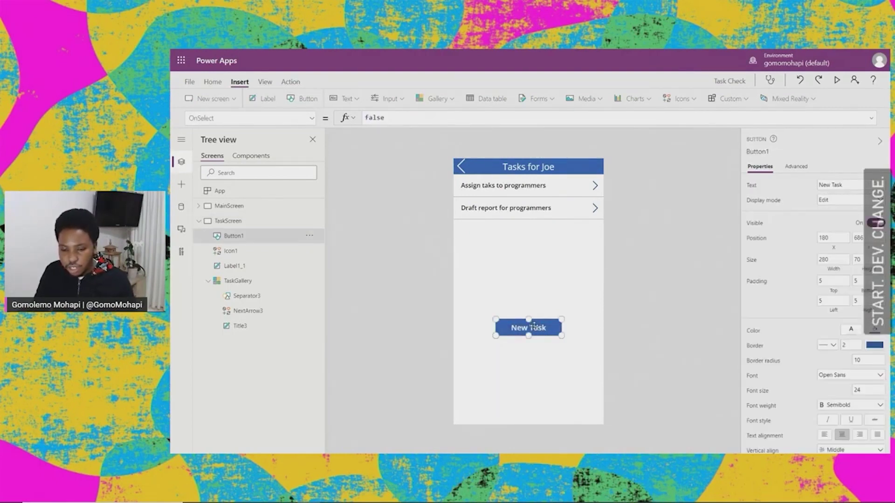
- Add a new screen from the Form layout and rename it TaskForm
{"action": "left_click", "coordinate": [199, 220]}
{"action": "left_click", "coordinate": [233, 221]}
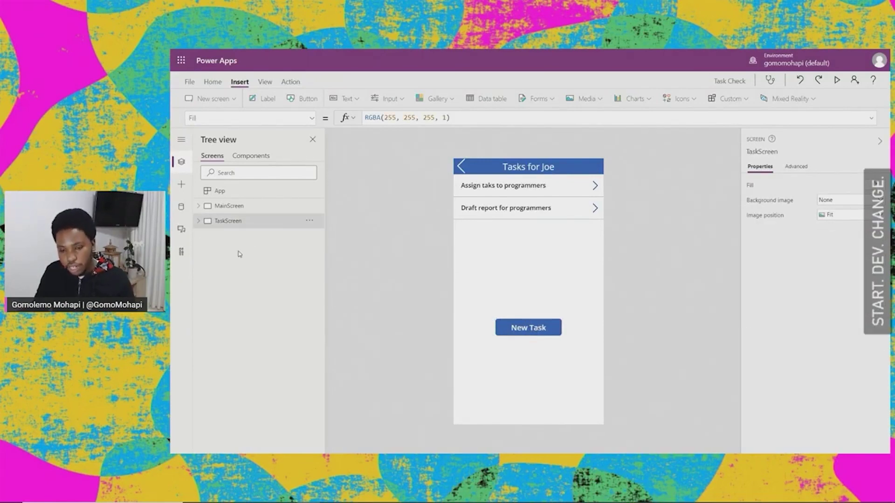
{"action": "left_click", "coordinate": [233, 100]}
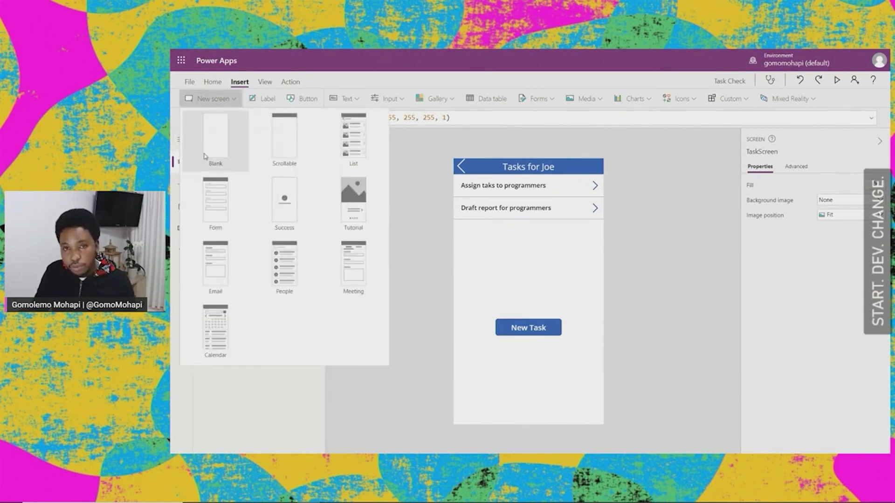
{"action": "left_click", "coordinate": [219, 204]}
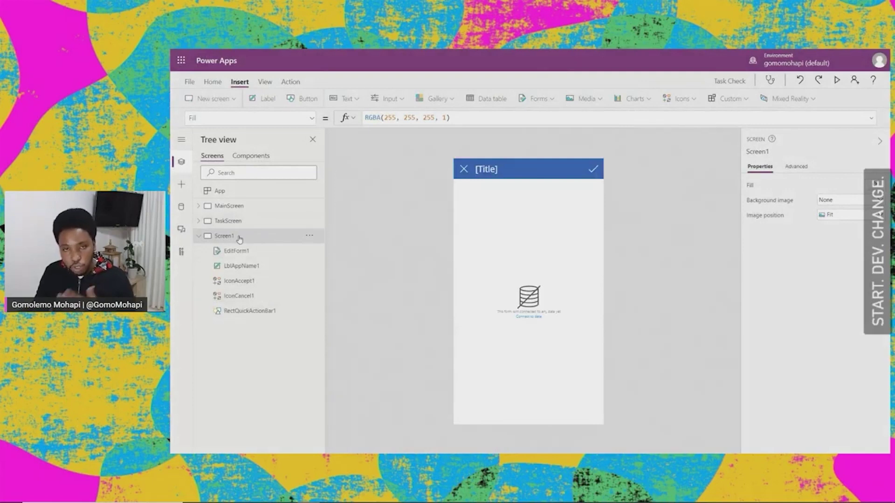
{"action": "left_click", "coordinate": [308, 237]}
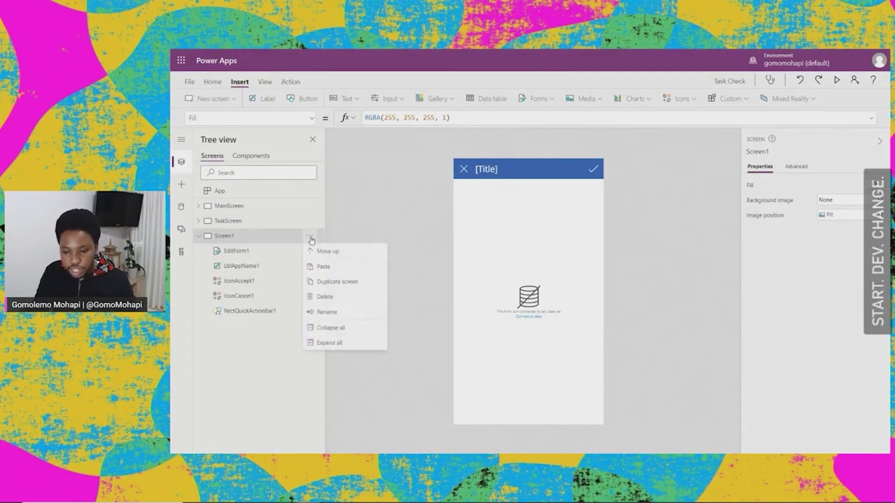
{"action": "left_click", "coordinate": [336, 314]}
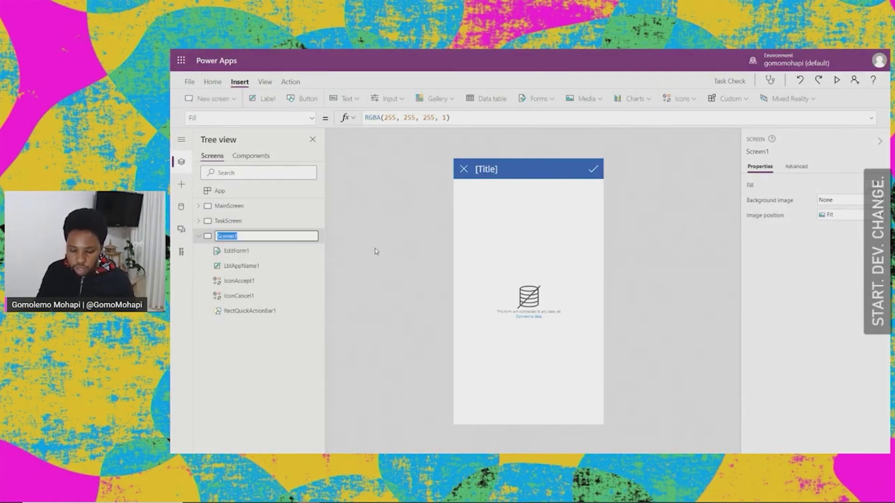
{"action": "type", "text": "TaskForm"}
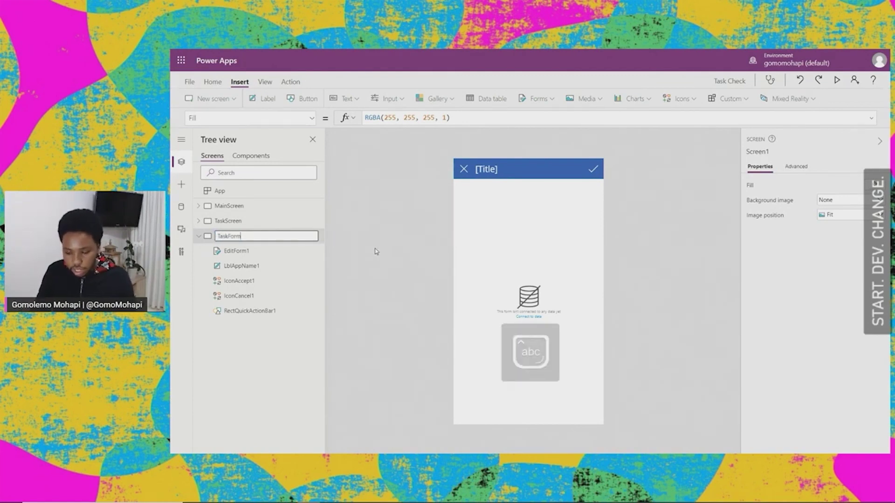
{"action": "key", "text": "Return"}
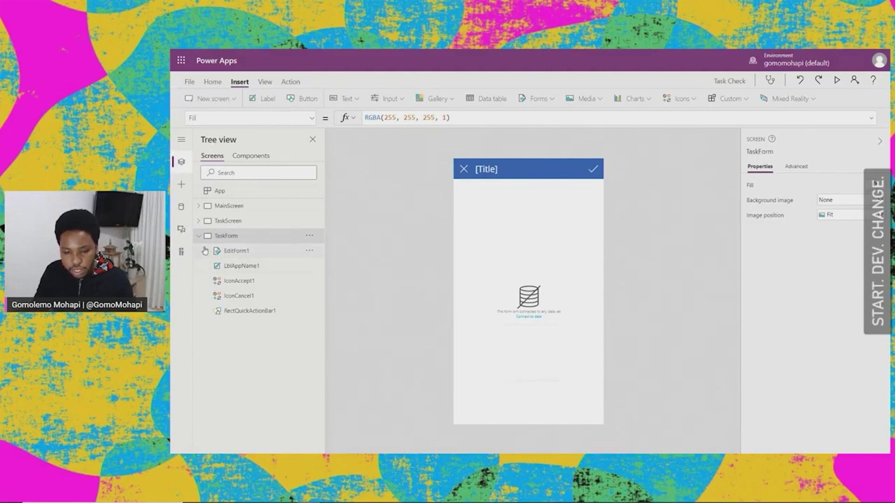
{"action": "left_click", "coordinate": [201, 238]}
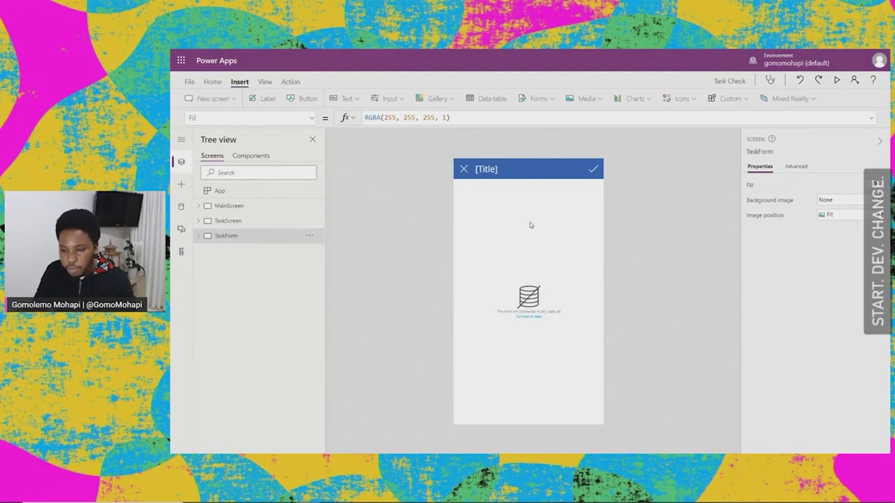
- Change the title text in the TaskForm screen's header to Task Form
{"action": "left_click", "coordinate": [513, 191]}
{"action": "left_click", "coordinate": [492, 170]}
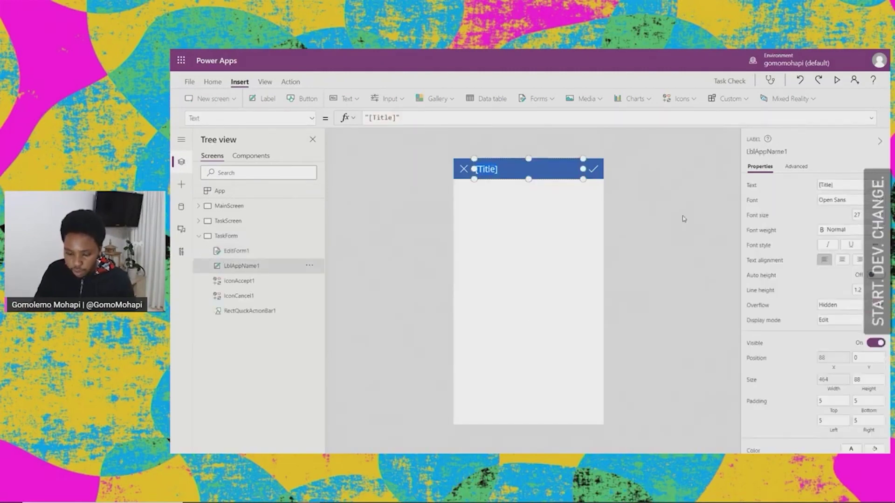
{"action": "type", "text": "Task Form"}
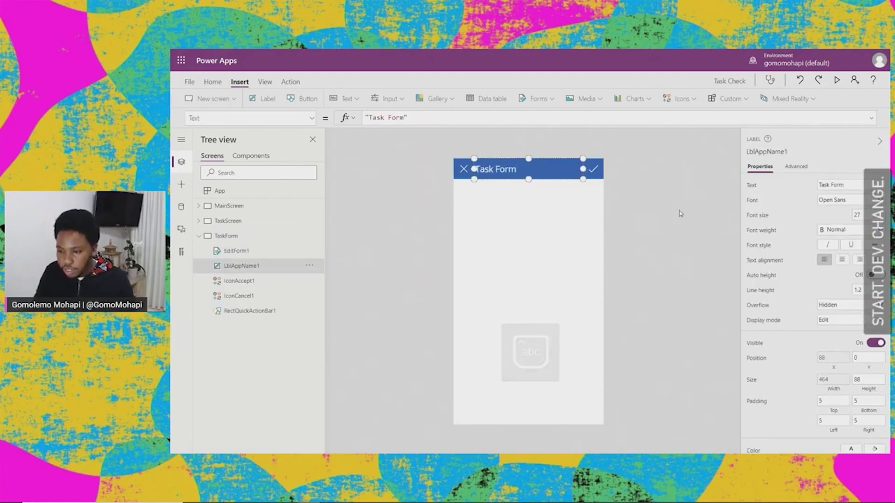
{"action": "left_click", "coordinate": [608, 214]}
- Connect the edit form on the TaskForm screen to the Tasks data source
{"action": "left_click", "coordinate": [556, 222]}
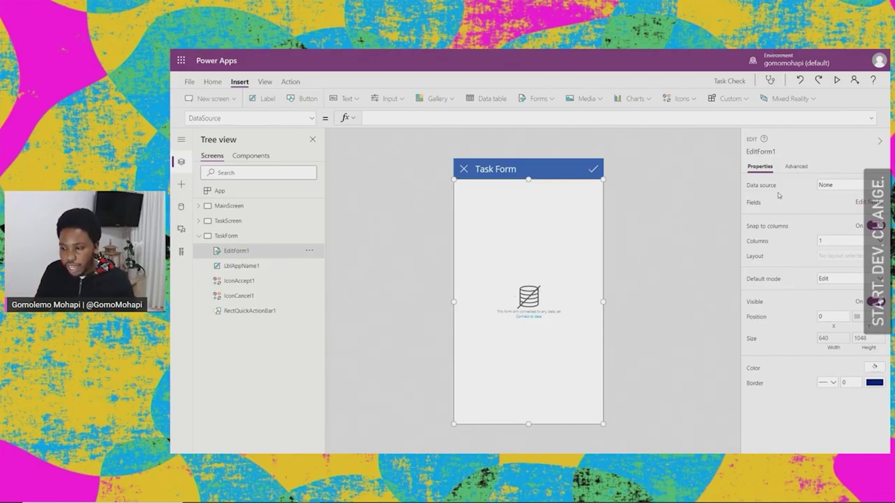
{"action": "left_click", "coordinate": [875, 191]}
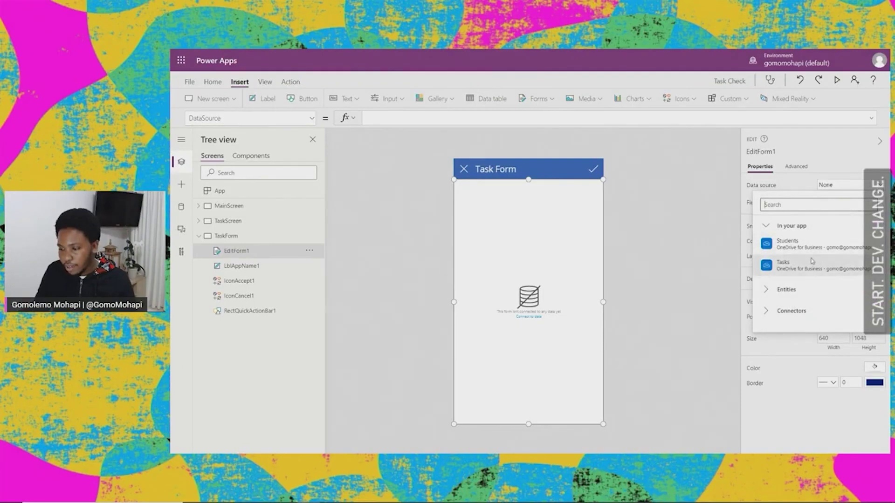
{"action": "left_click", "coordinate": [786, 264]}
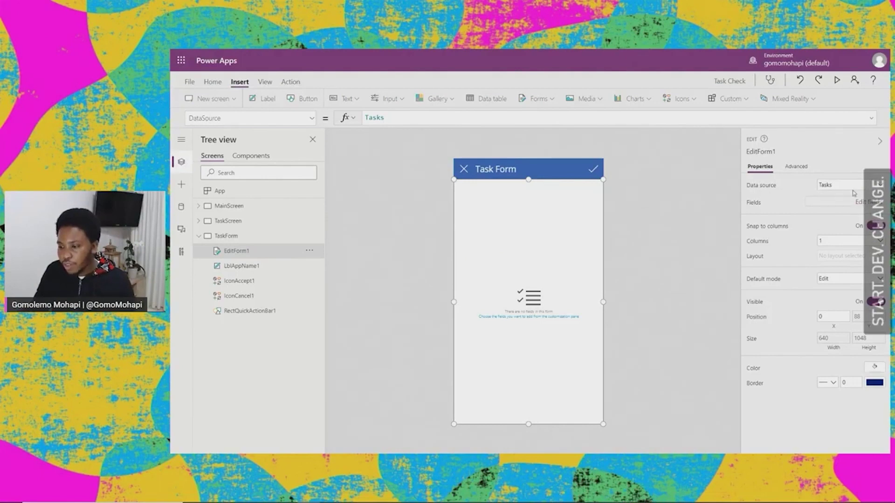
- Add the StudentNumber and Task fields to the edit form on the TaskForm screen
{"action": "left_click", "coordinate": [868, 207]}
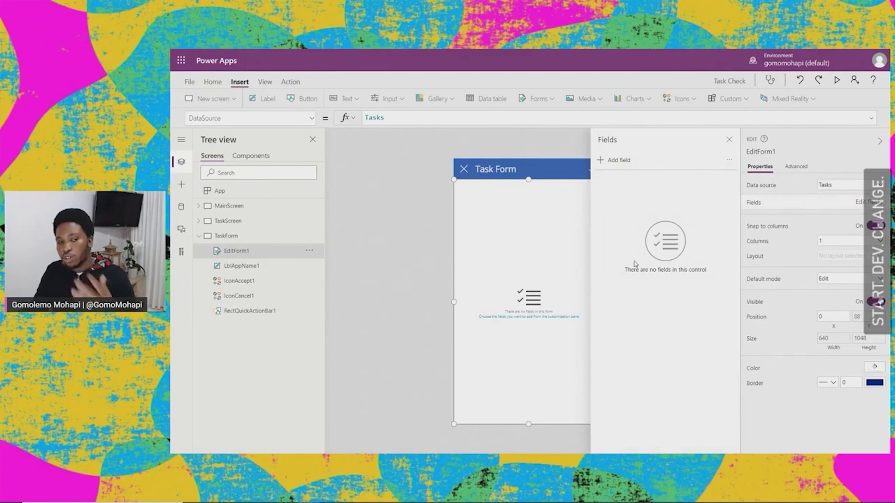
{"action": "left_click", "coordinate": [619, 161]}
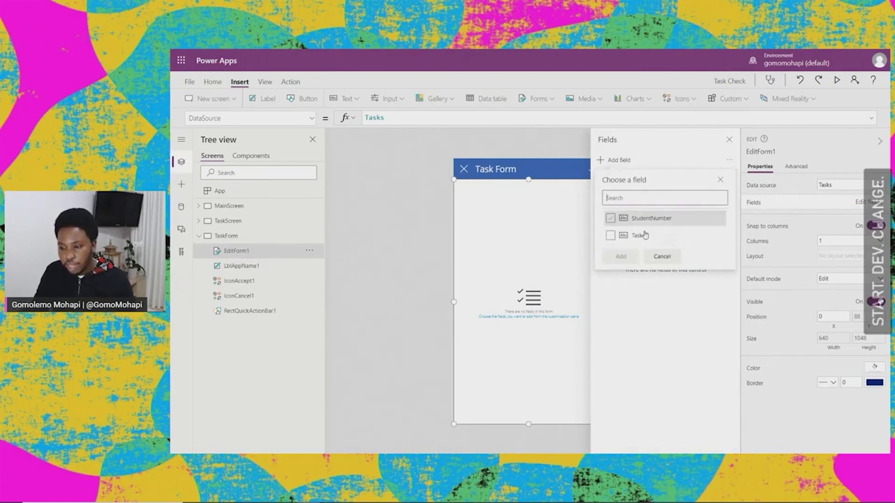
{"action": "left_click", "coordinate": [610, 219]}
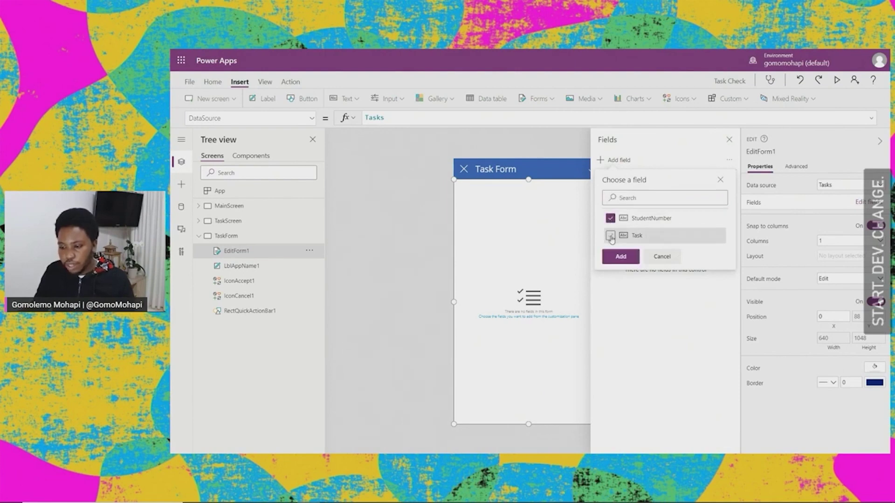
{"action": "left_click", "coordinate": [611, 236]}
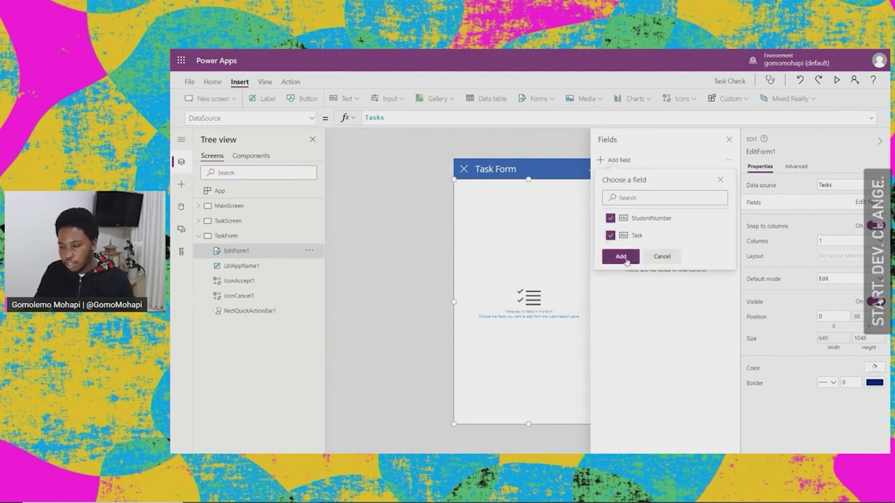
{"action": "left_click", "coordinate": [625, 257]}
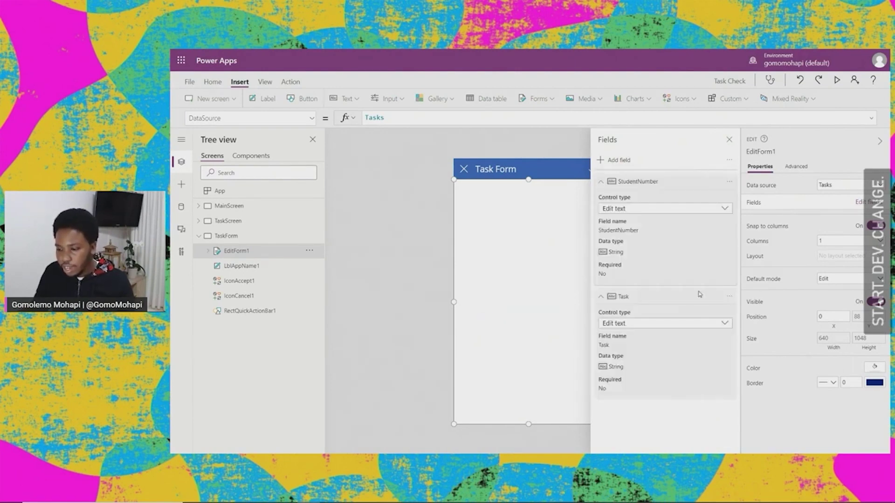
{"action": "left_click", "coordinate": [729, 140]}
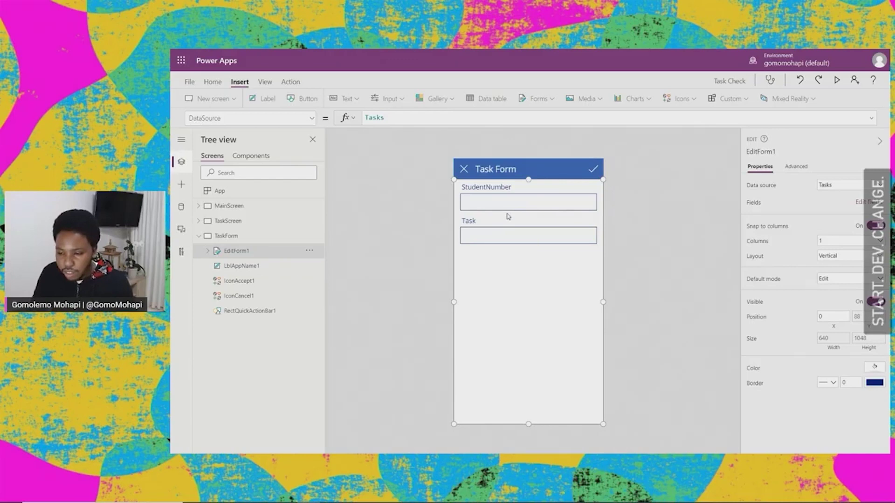
- Examine the title label and New Task button on TaskScreen, and the StudentNumber and Task cards on TaskForm
{"action": "left_click", "coordinate": [199, 236]}
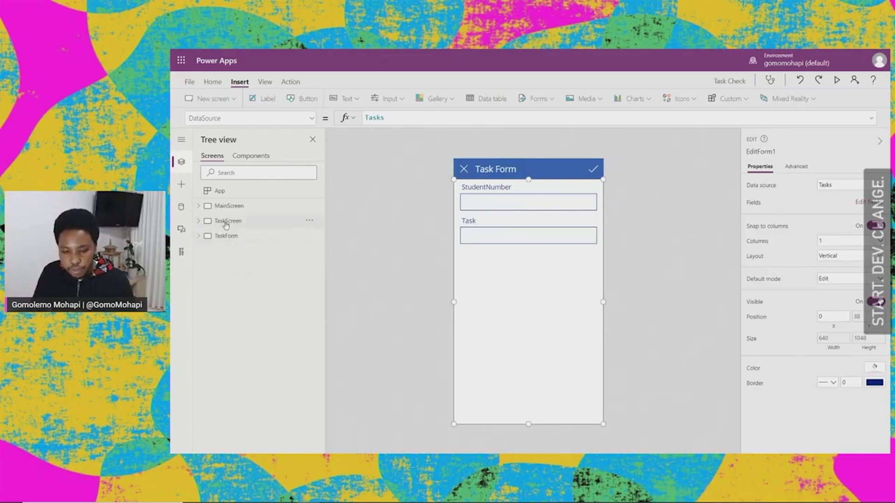
{"action": "left_click", "coordinate": [227, 224]}
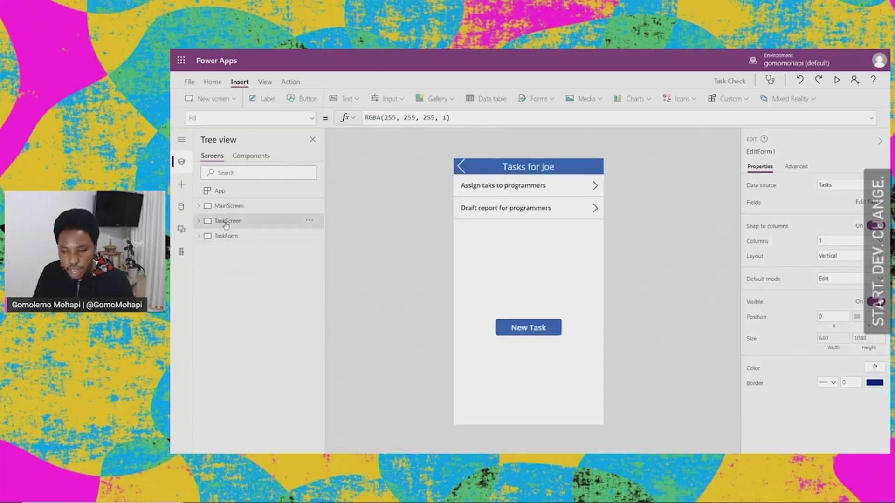
{"action": "left_click", "coordinate": [524, 171]}
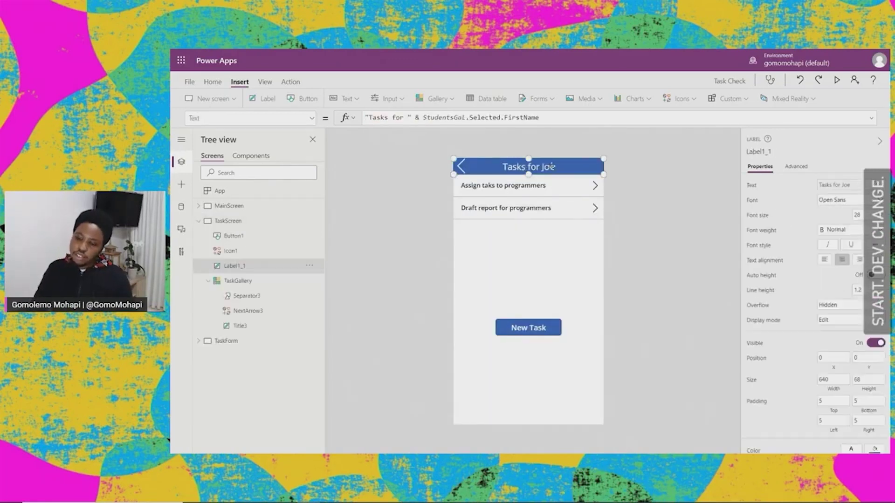
{"action": "left_click", "coordinate": [535, 327]}
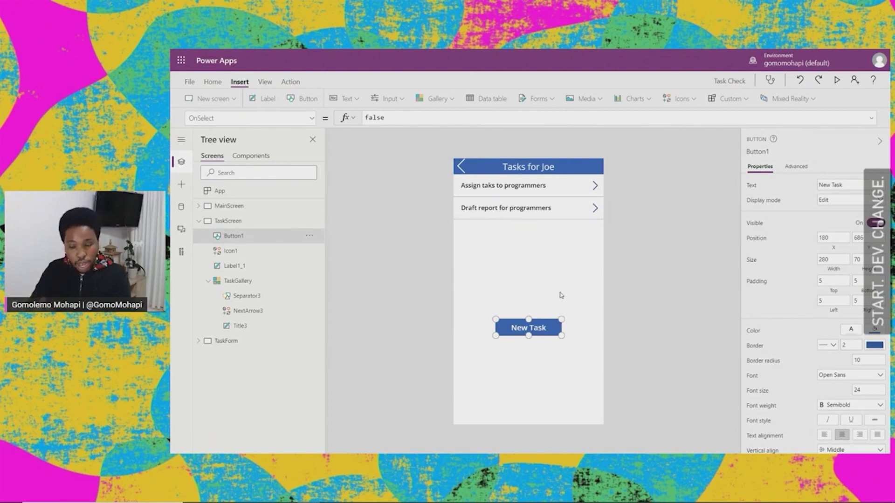
{"action": "left_click", "coordinate": [199, 221]}
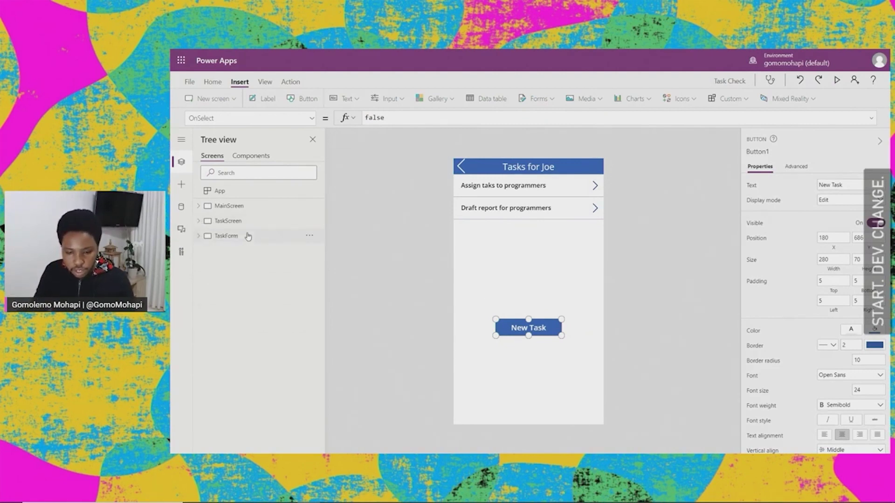
{"action": "left_click", "coordinate": [246, 240]}
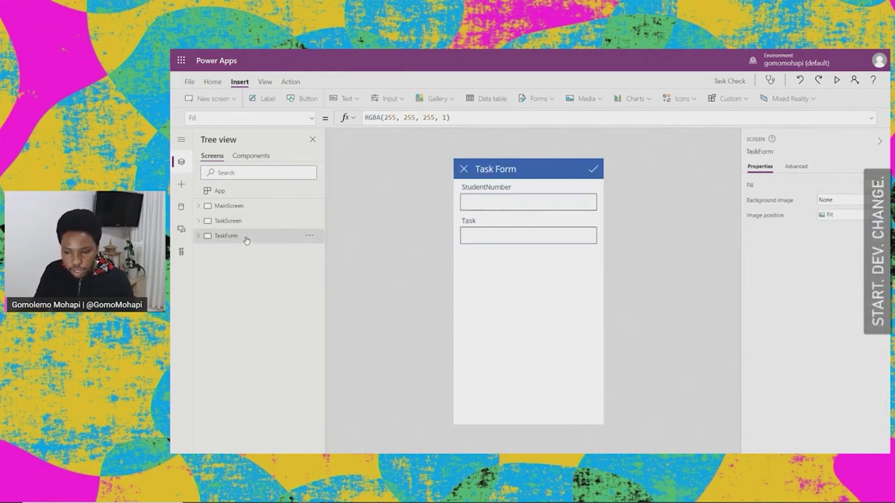
{"action": "left_click", "coordinate": [494, 205]}
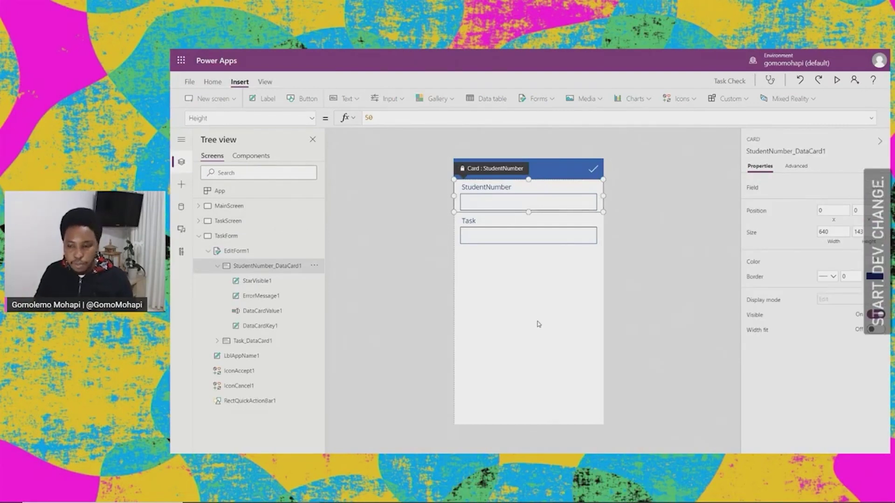
{"action": "left_click", "coordinate": [505, 221]}
{"action": "left_click", "coordinate": [514, 193]}
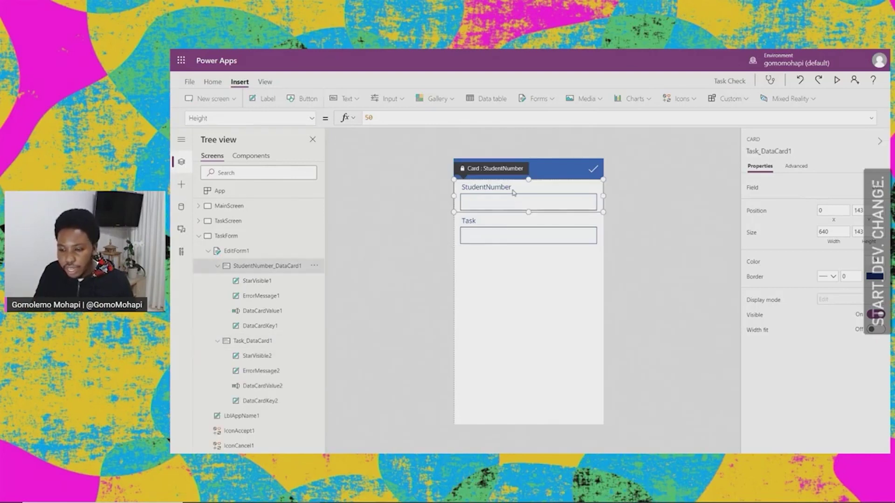
- Unlock the properties of the StudentNumber card's text input on the TaskForm screen
{"action": "left_click", "coordinate": [491, 204]}
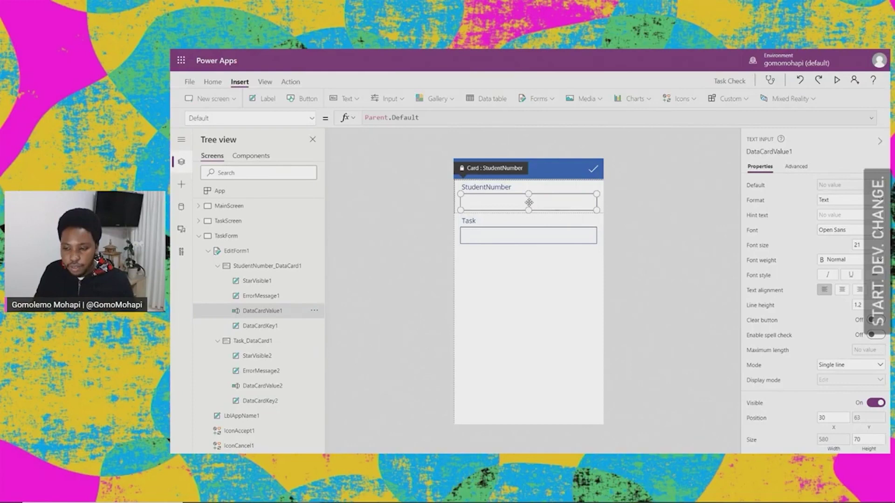
{"action": "left_click", "coordinate": [796, 168]}
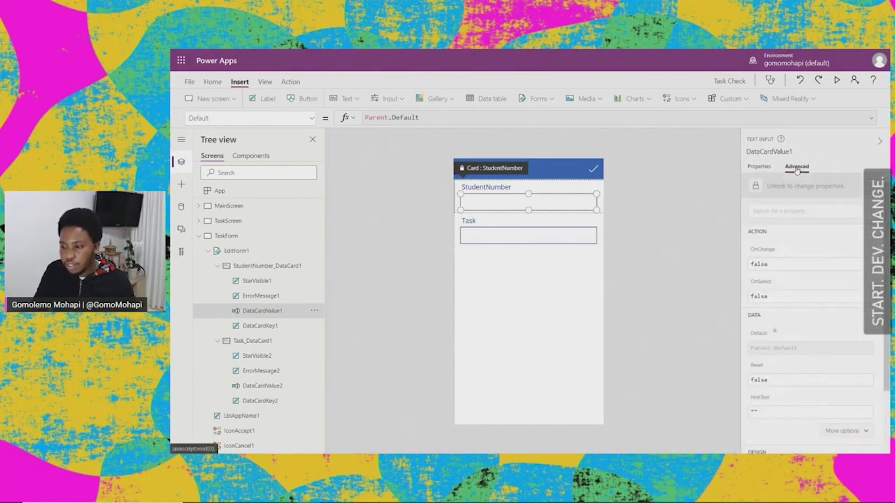
{"action": "left_click", "coordinate": [818, 187]}
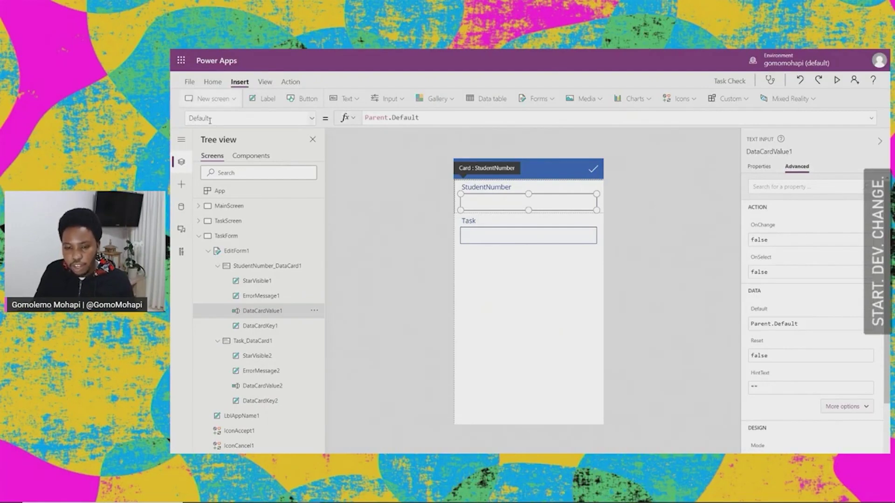
- Set the Default property of the StudentNumber text input to TaskGallery.Selected.StudentNumber
{"action": "left_click", "coordinate": [442, 116]}
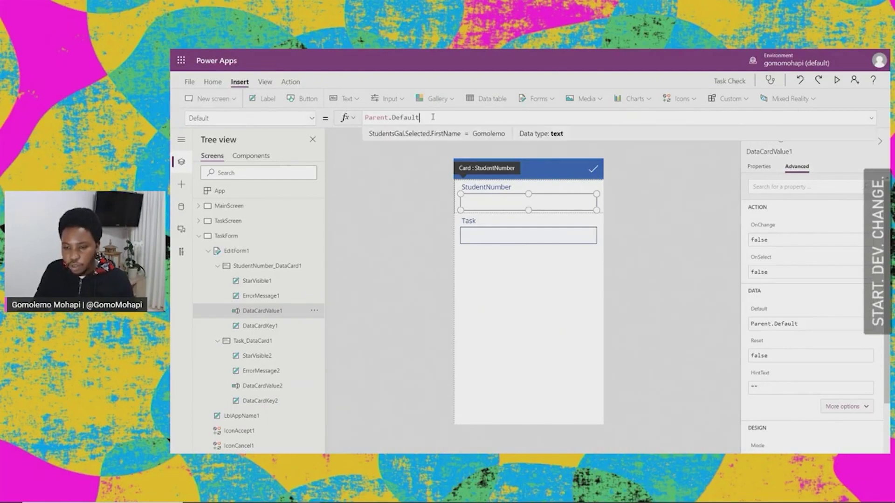
{"action": "key", "text": "BackSpace"}
{"action": "key", "text": "BackSpace"}
{"action": "key", "text": "BackSpace"}
{"action": "key", "text": "BackSpace"}
{"action": "key", "text": "BackSpace"}
{"action": "key", "text": "BackSpace"}
{"action": "key", "text": "BackSpace"}
{"action": "key", "text": "BackSpace"}
{"action": "key", "text": "BackSpace"}
{"action": "key", "text": "BackSpace"}
{"action": "key", "text": "BackSpace"}
{"action": "key", "text": "BackSpace"}
{"action": "key", "text": "BackSpace"}
{"action": "key", "text": "BackSpace"}
{"action": "type", "text": "Task"}
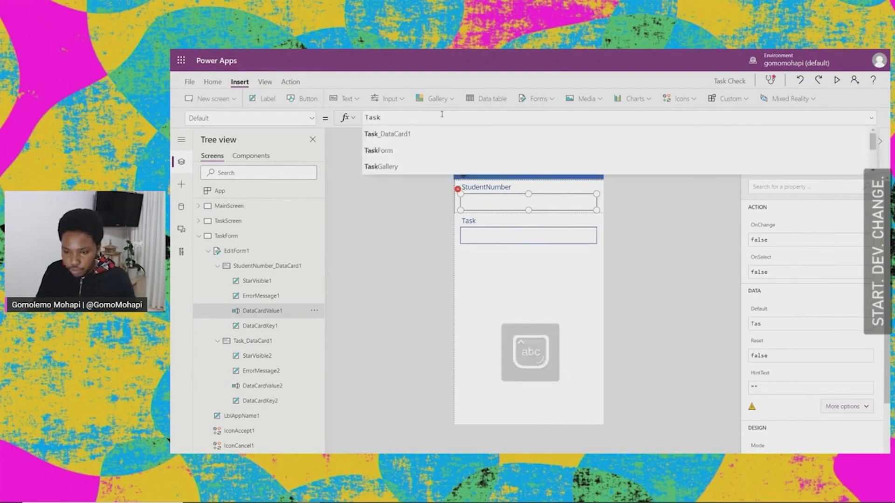
{"action": "key", "text": "Tab"}
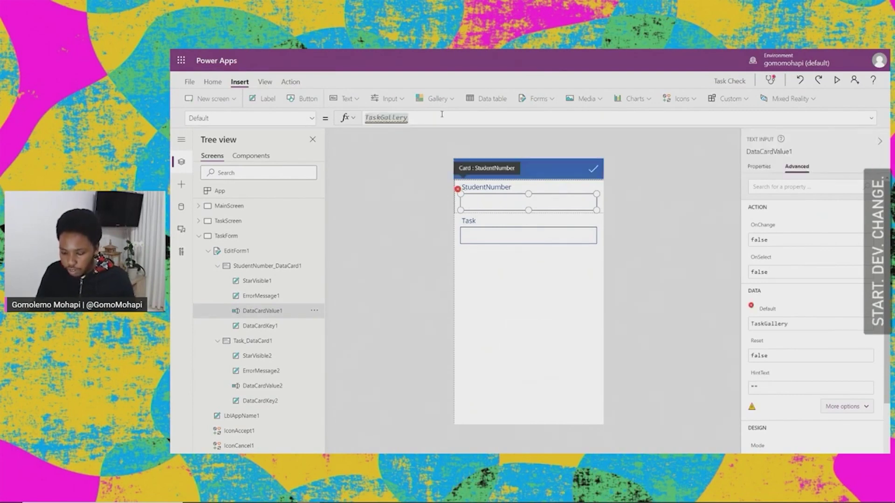
{"action": "type", "text": ".sel"}
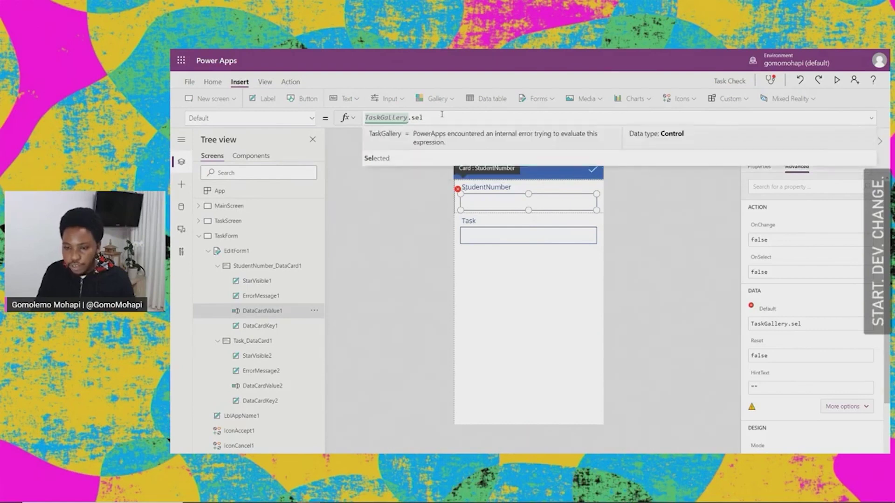
{"action": "key", "text": "Tab"}
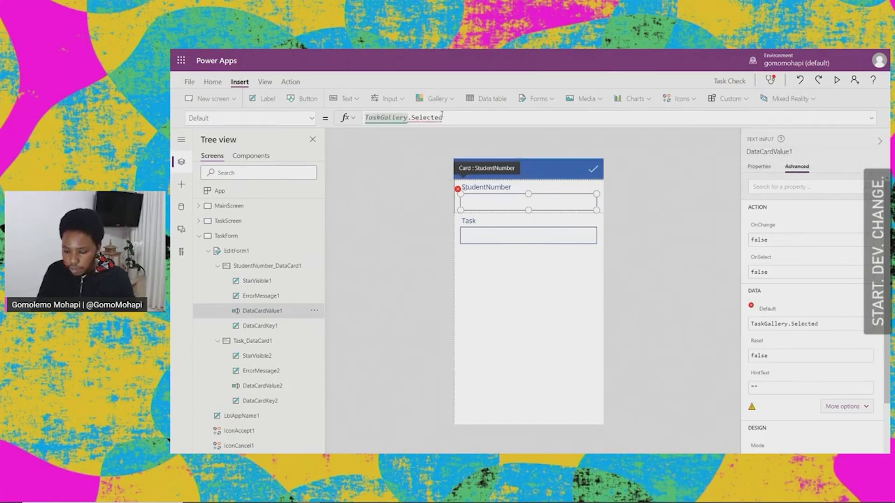
{"action": "type", "text": "."}
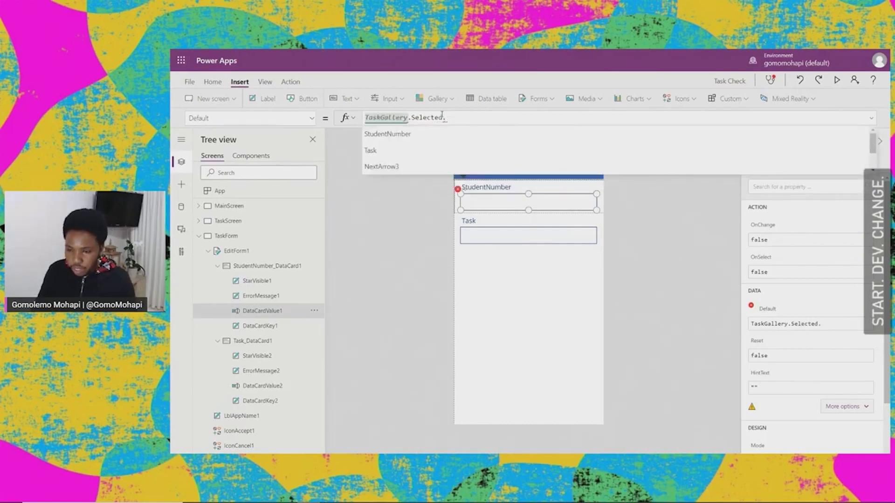
{"action": "key", "text": "Tab"}
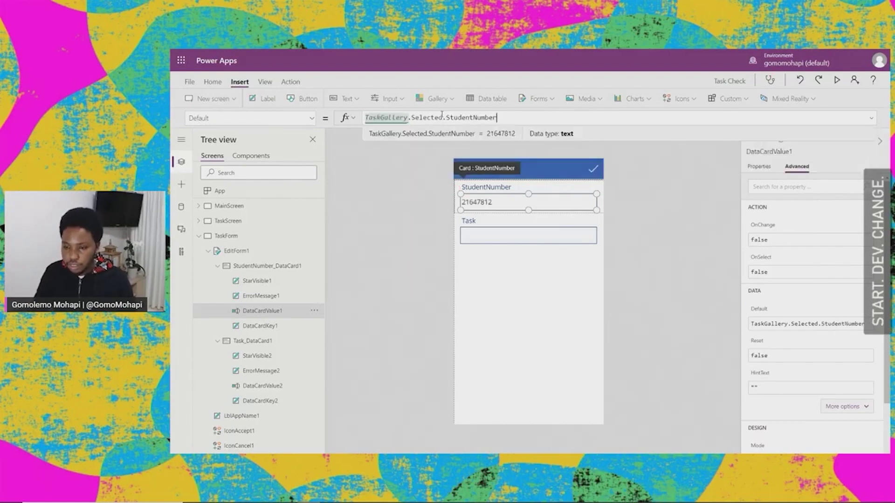
{"action": "left_click", "coordinate": [671, 220]}
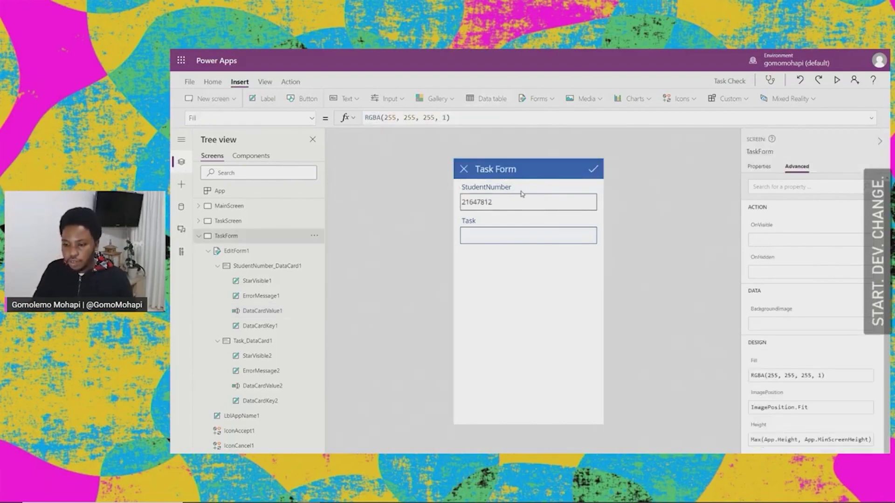
- Hide the StudentNumber card on the TaskForm edit form by switching off its visibility
{"action": "left_click", "coordinate": [235, 222]}
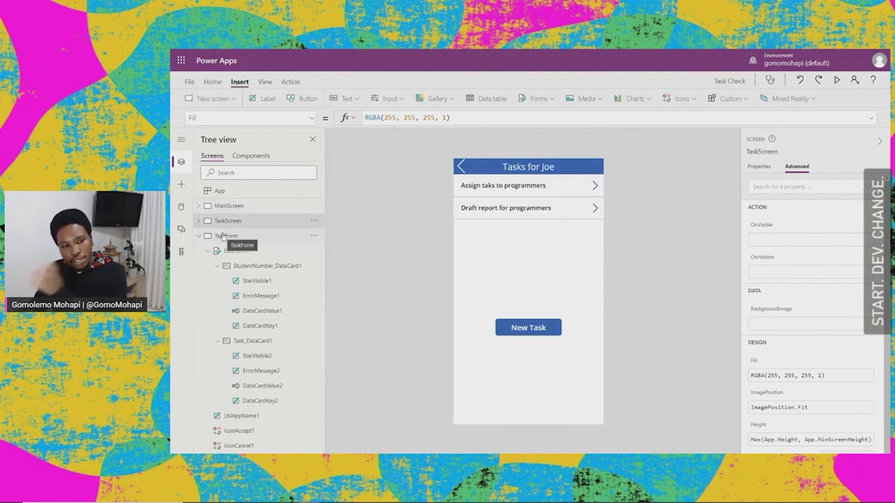
{"action": "left_click", "coordinate": [224, 236]}
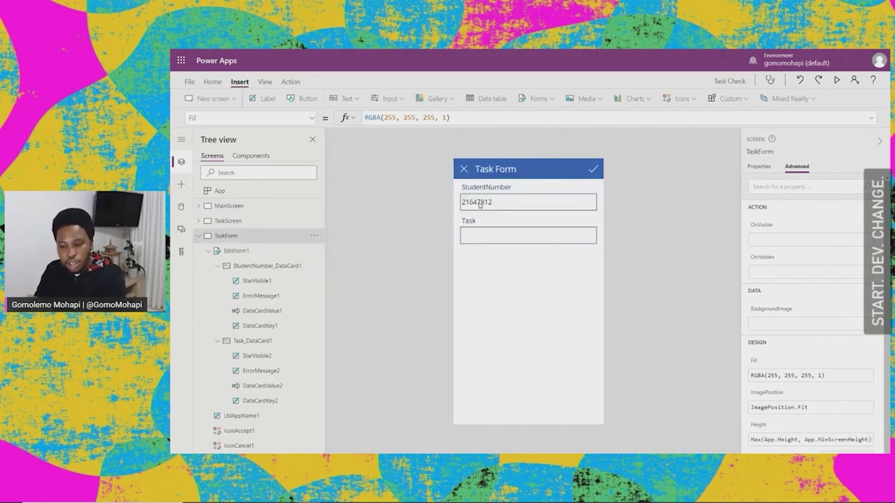
{"action": "left_click", "coordinate": [524, 188]}
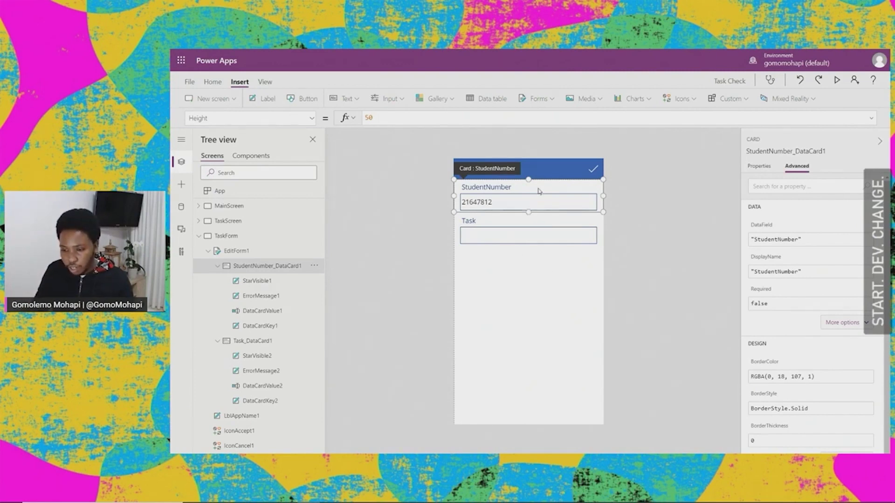
{"action": "left_click", "coordinate": [759, 167]}
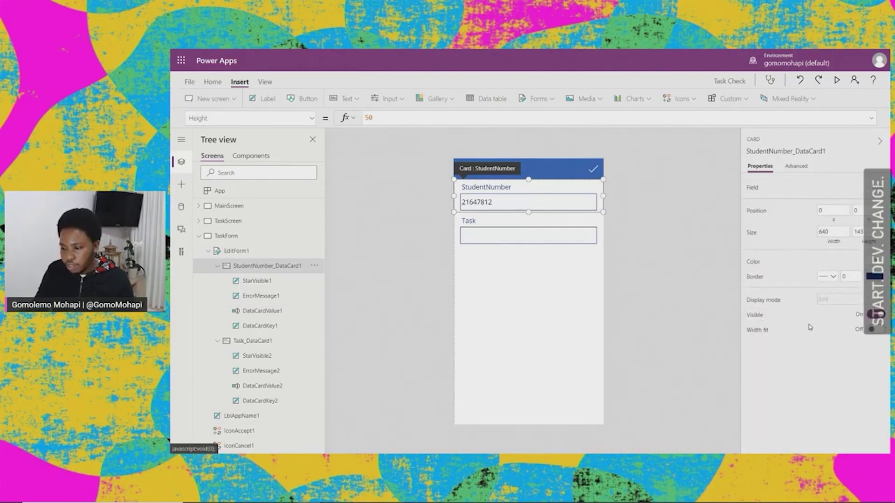
{"action": "left_click", "coordinate": [870, 314]}
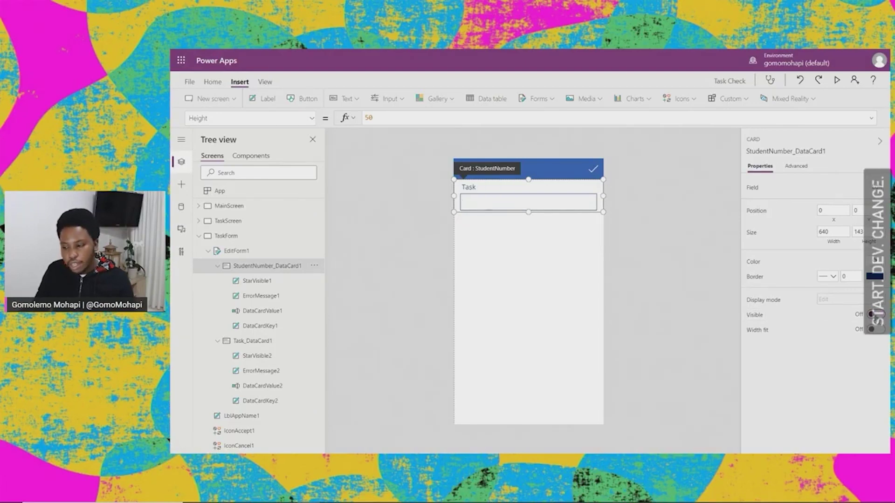
{"action": "left_click", "coordinate": [519, 262]}
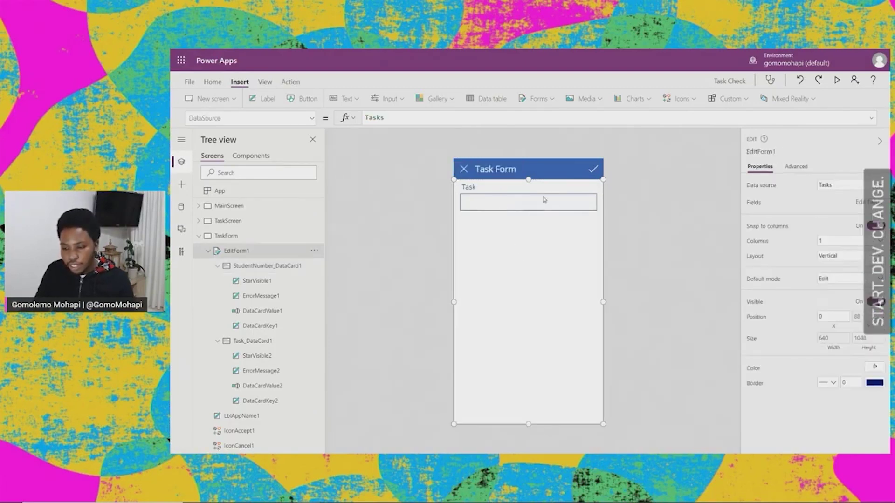
{"action": "left_click", "coordinate": [510, 207]}
{"action": "left_click", "coordinate": [522, 253]}
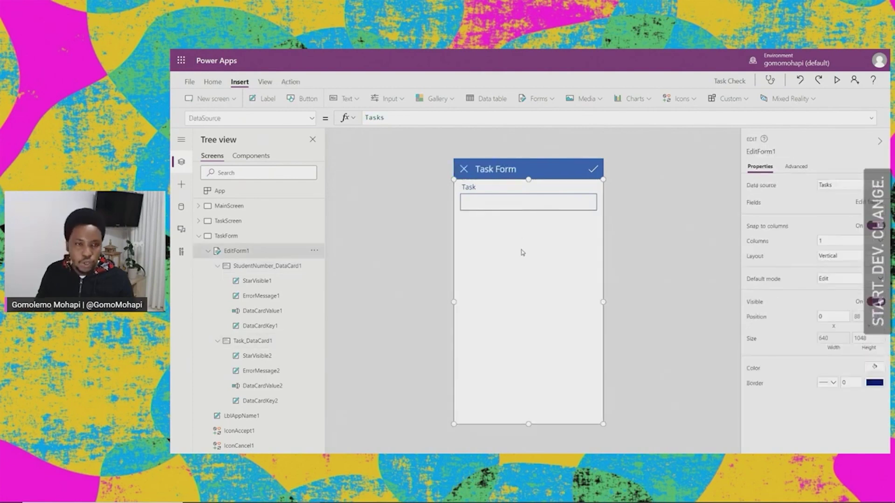
{"action": "left_click", "coordinate": [199, 236]}
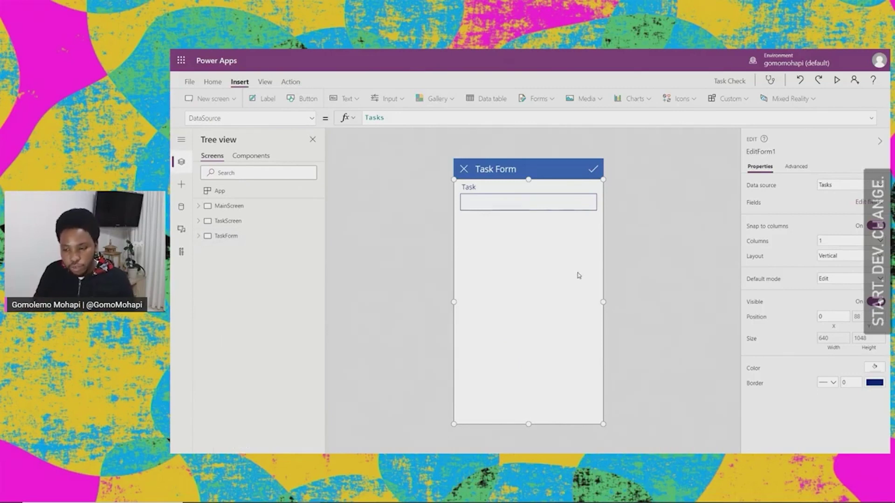
- Examine the OnSelect formula of the check icon on TaskForm and the edit form that it submits
{"action": "left_click", "coordinate": [591, 171]}
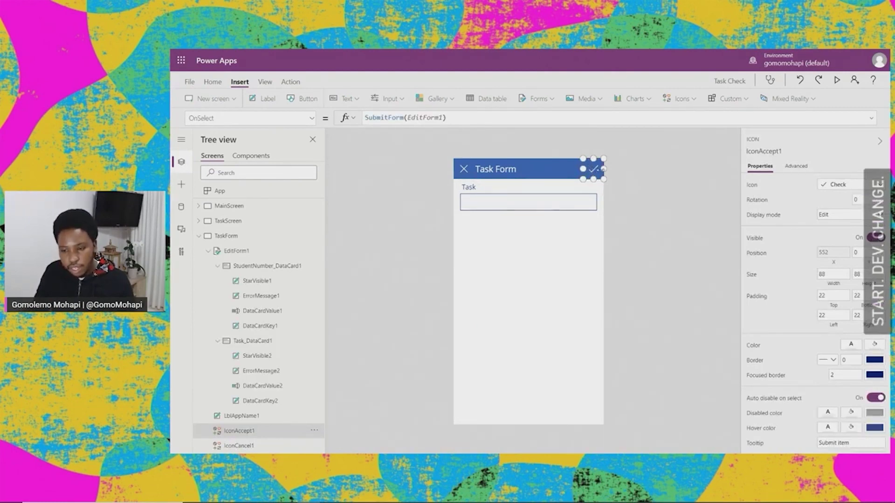
{"action": "left_click", "coordinate": [470, 119]}
{"action": "left_click", "coordinate": [381, 118]}
{"action": "left_click", "coordinate": [426, 118]}
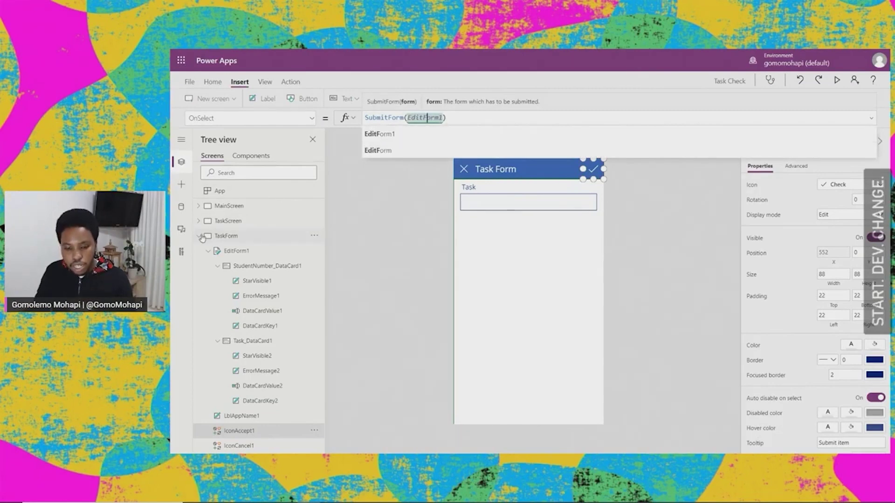
{"action": "left_click", "coordinate": [235, 254]}
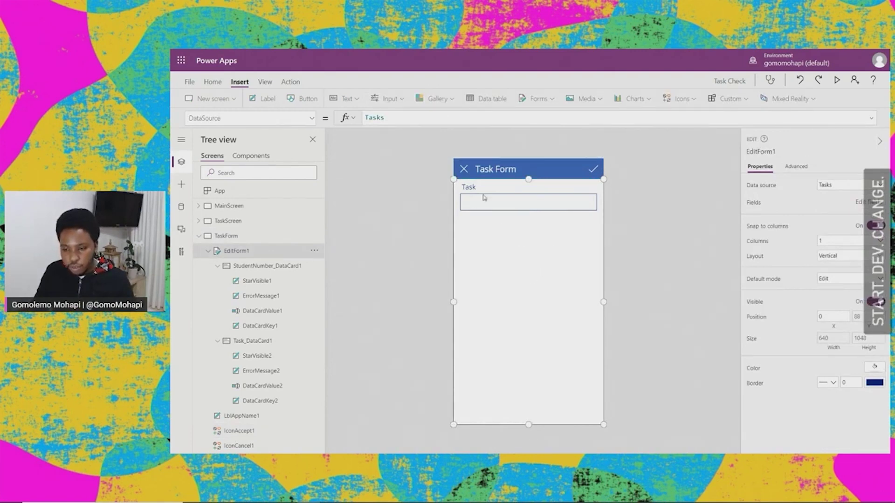
- Extend the OnSelect formula of TaskForm's check icon to SubmitForm(EditForm1);Navigate(TaskScreen)
{"action": "left_click", "coordinate": [593, 167]}
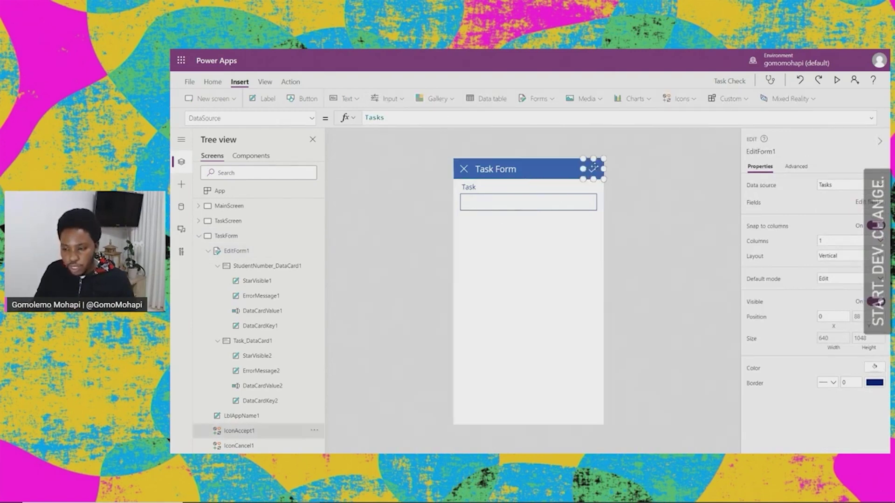
{"action": "left_click", "coordinate": [374, 117]}
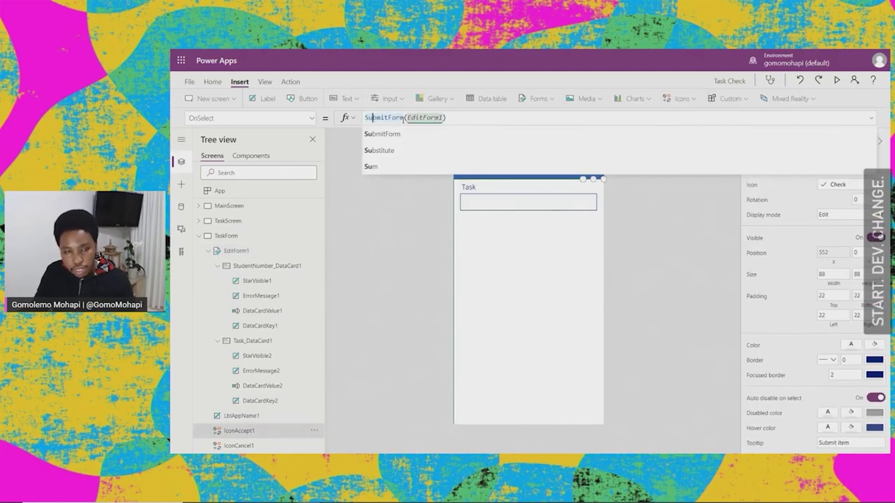
{"action": "left_click", "coordinate": [431, 118]}
{"action": "left_click", "coordinate": [449, 118]}
{"action": "type", "text": ";"}
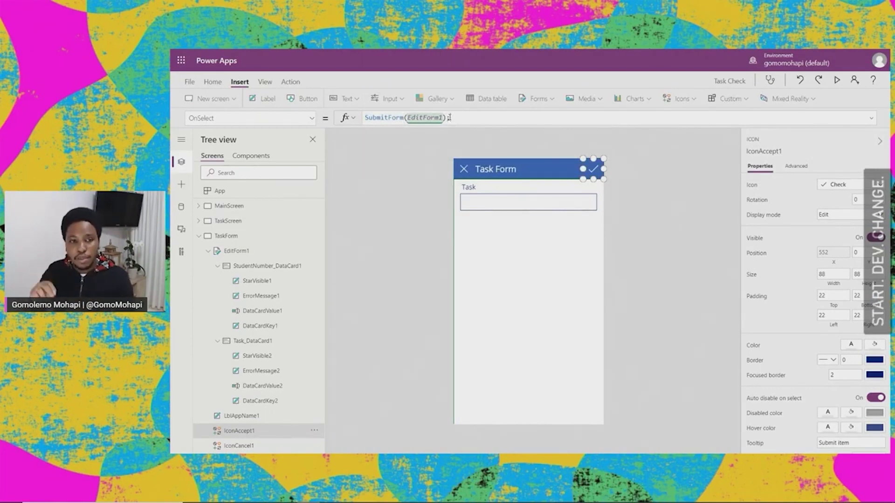
{"action": "type", "text": "Navi"}
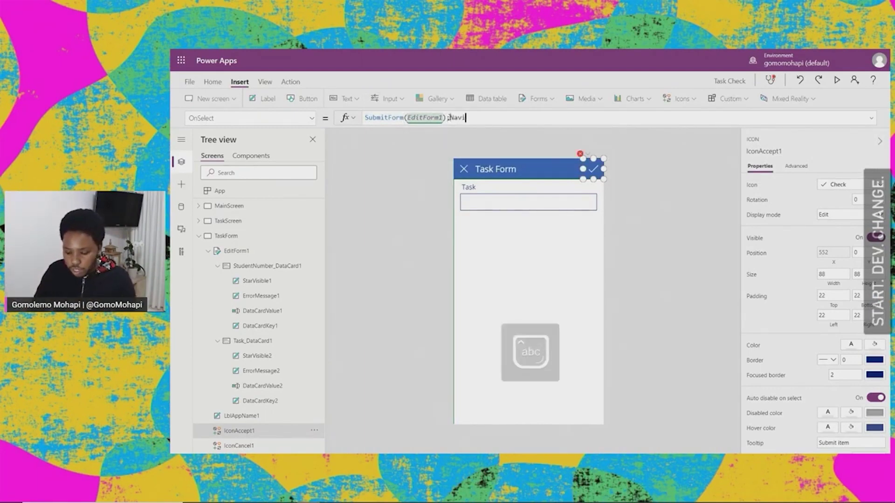
{"action": "type", "text": "gate("}
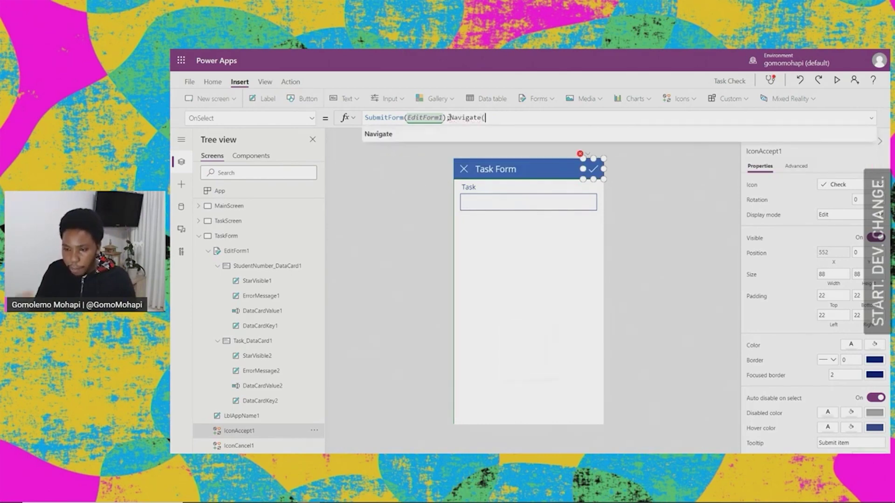
{"action": "type", "text": "TaskSc"}
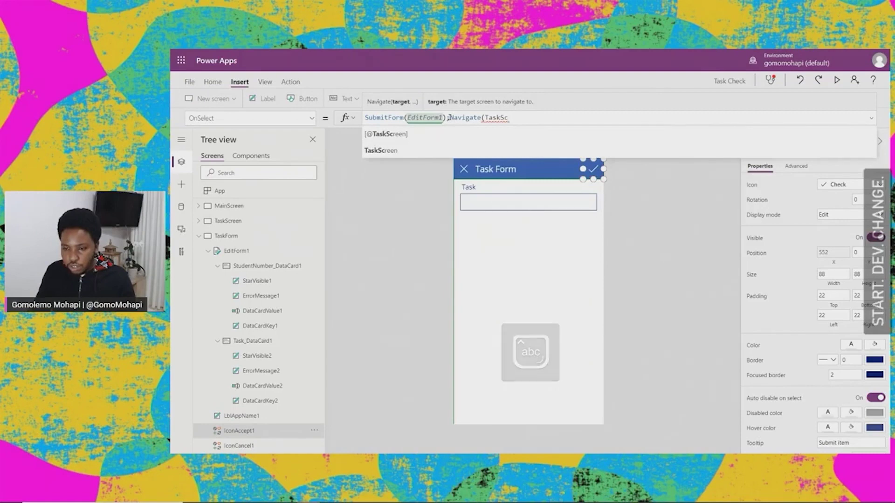
{"action": "key", "text": "Down"}
{"action": "key", "text": "Down"}
{"action": "key", "text": "Tab"}
{"action": "type", "text": ")"}
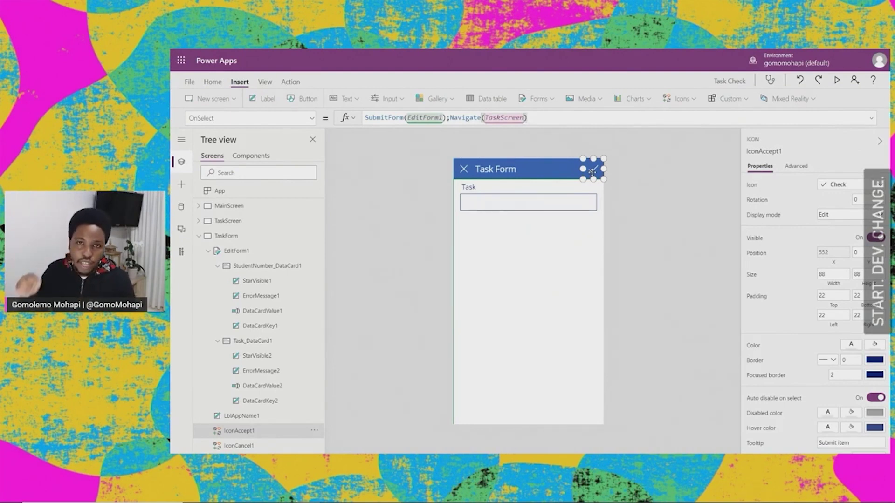
{"action": "left_click", "coordinate": [539, 248]}
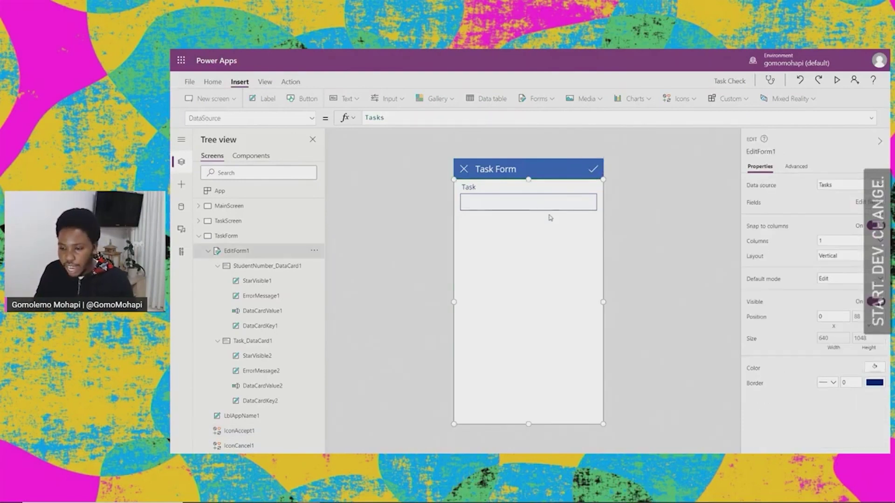
- Preview TaskScreen with its task list and New Task button, and return to the editor
{"action": "left_click", "coordinate": [228, 221]}
{"action": "left_click", "coordinate": [834, 82]}
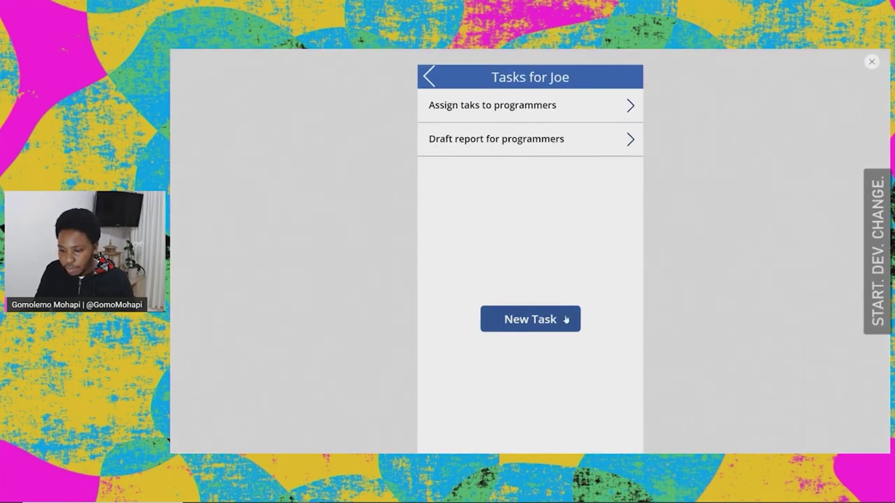
{"action": "key", "text": "Escape"}
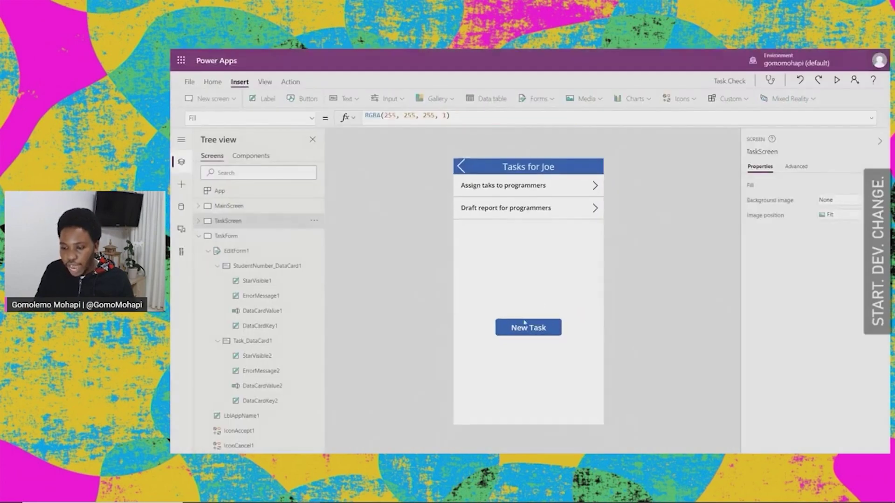
- Set the OnSelect formula of the New Task button on TaskScreen to Navigate(TaskForm) and go to the TaskForm screen
{"action": "left_click", "coordinate": [524, 326]}
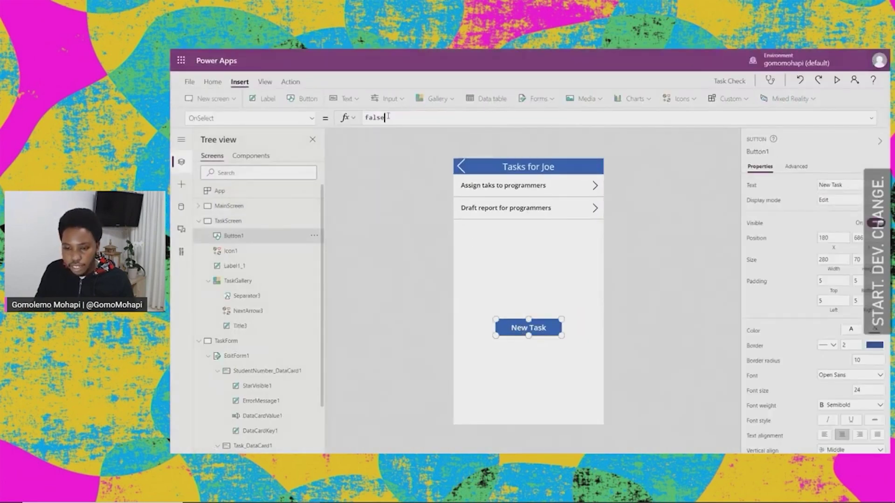
{"action": "left_click_drag", "start_coordinate": [387, 116], "coordinate": [359, 118]}
{"action": "type", "text": "Navi"}
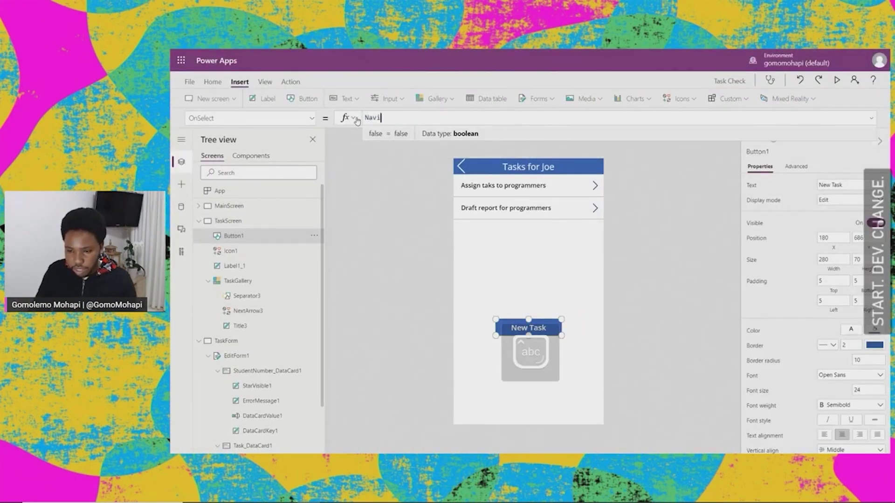
{"action": "type", "text": "gate("}
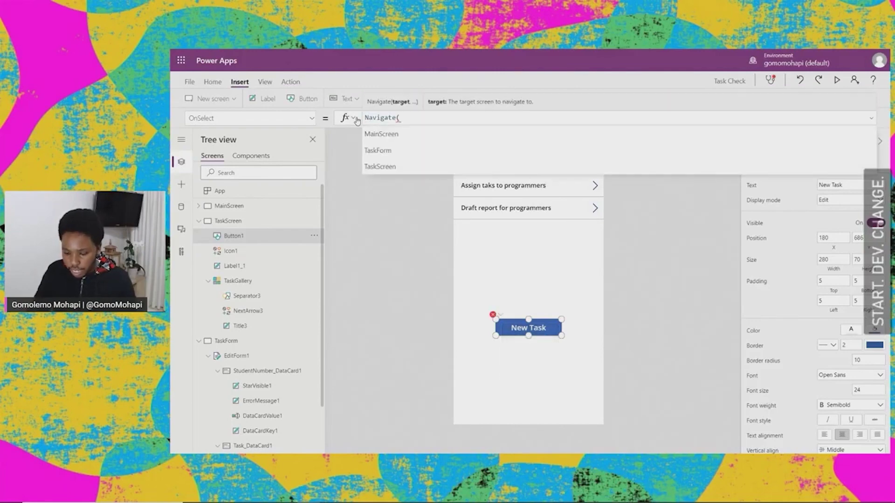
{"action": "type", "text": "TASK"}
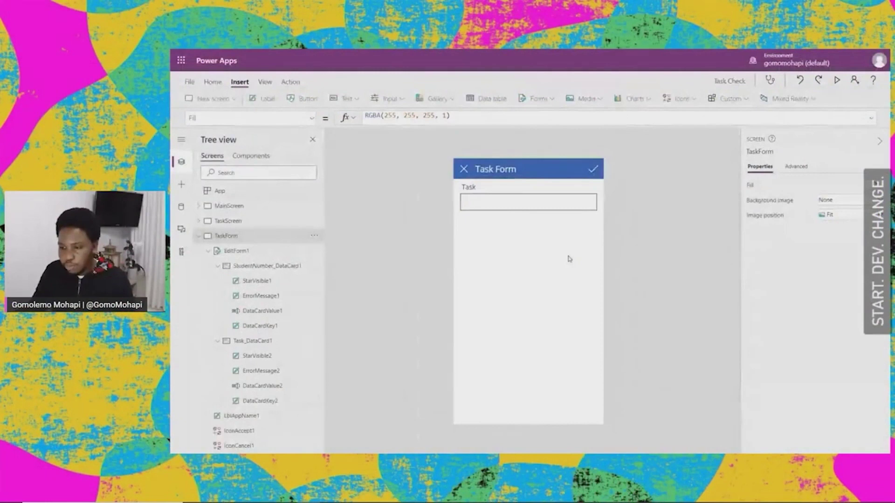
- Preview the TaskForm screen, return to the editor and select its edit form
{"action": "left_click", "coordinate": [836, 80]}
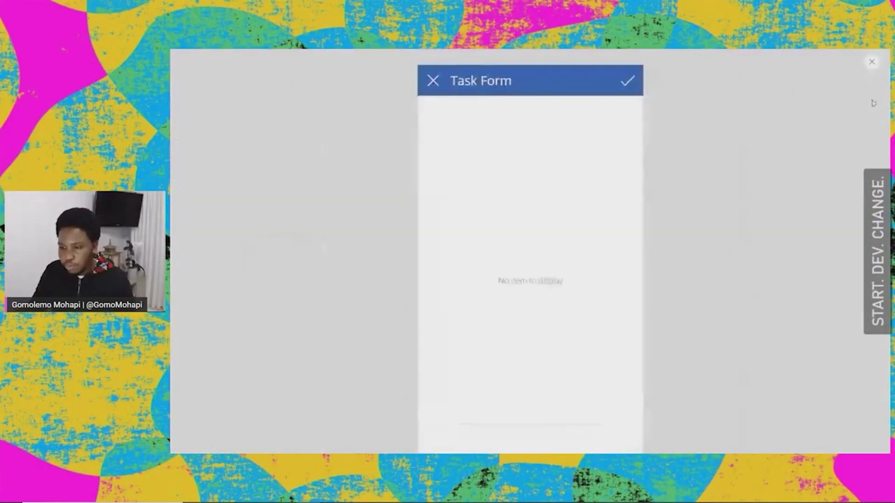
{"action": "left_click", "coordinate": [871, 62]}
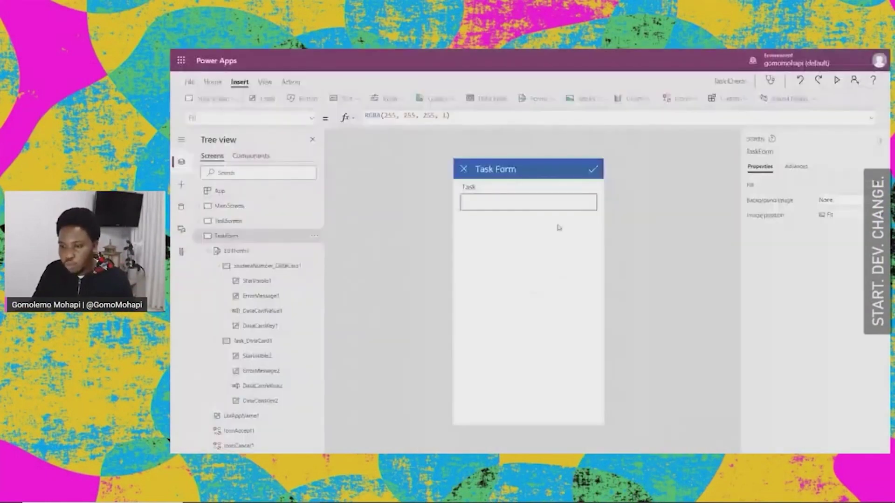
{"action": "left_click", "coordinate": [486, 266]}
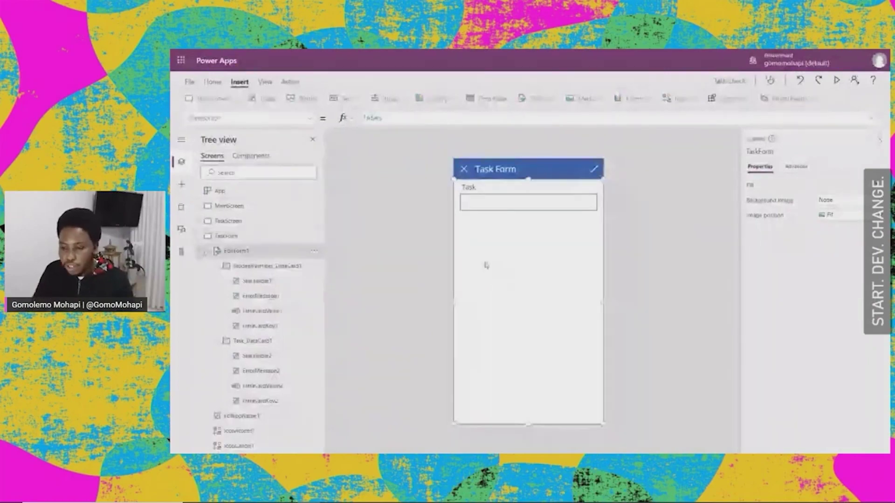